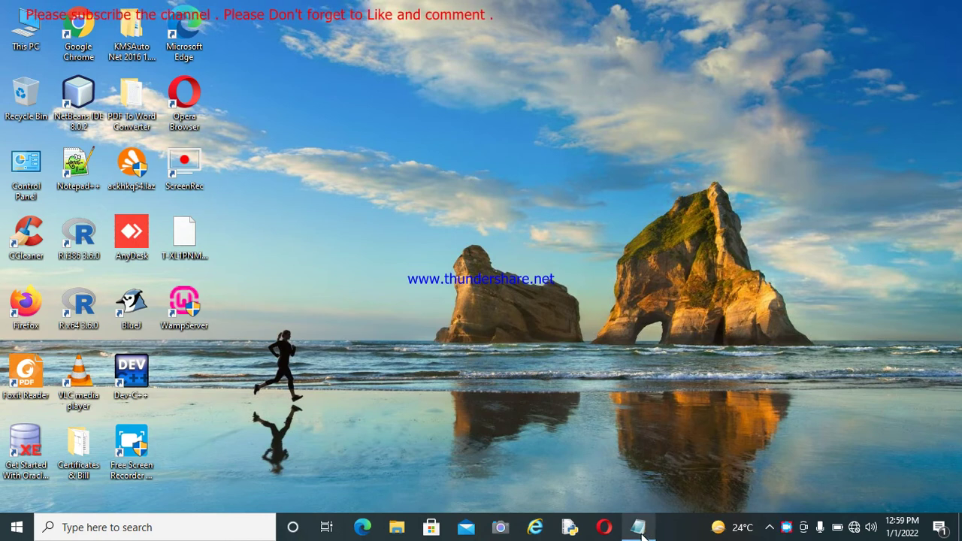
Clear Notepad off the screen and launch PowerPoint 2016 from a Windows search for 'power'.
click(640, 526)
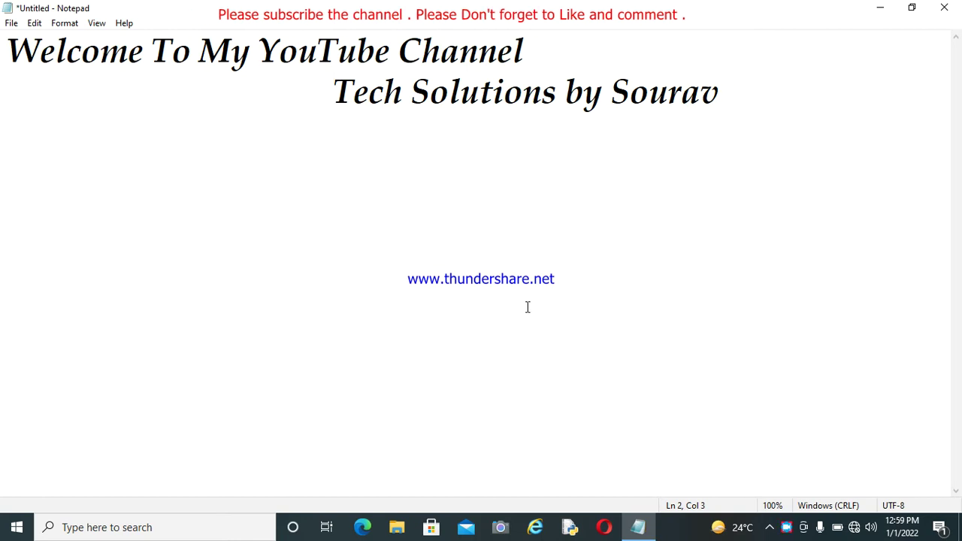
click(879, 9)
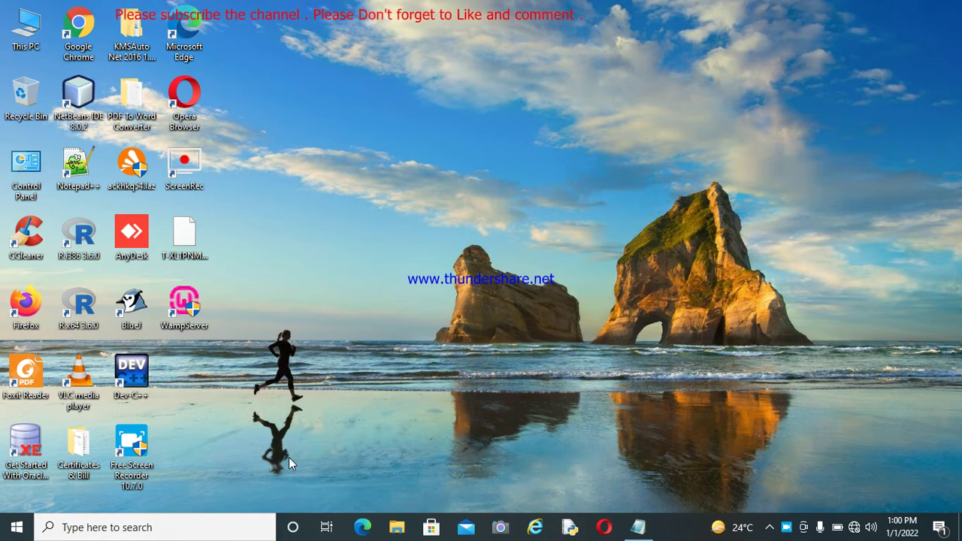
click(132, 534)
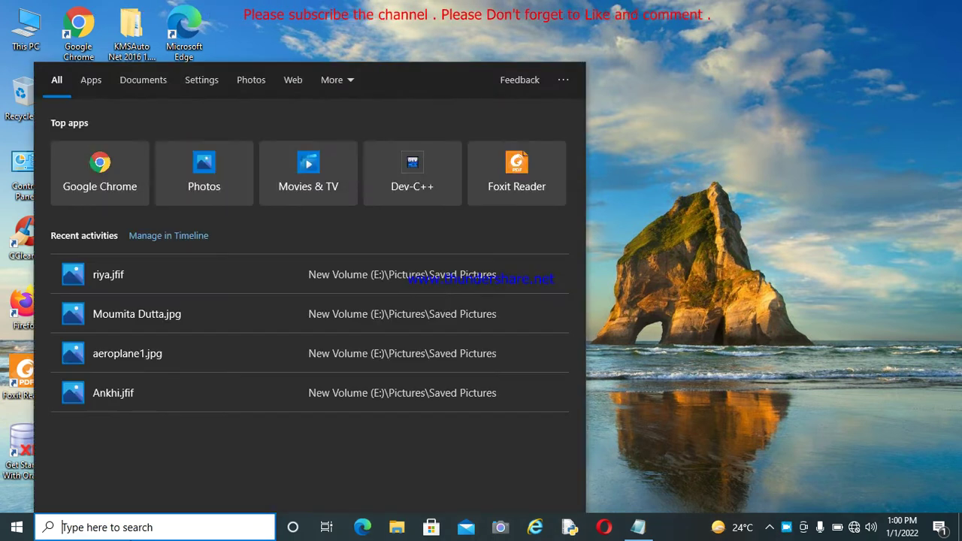
text(power)
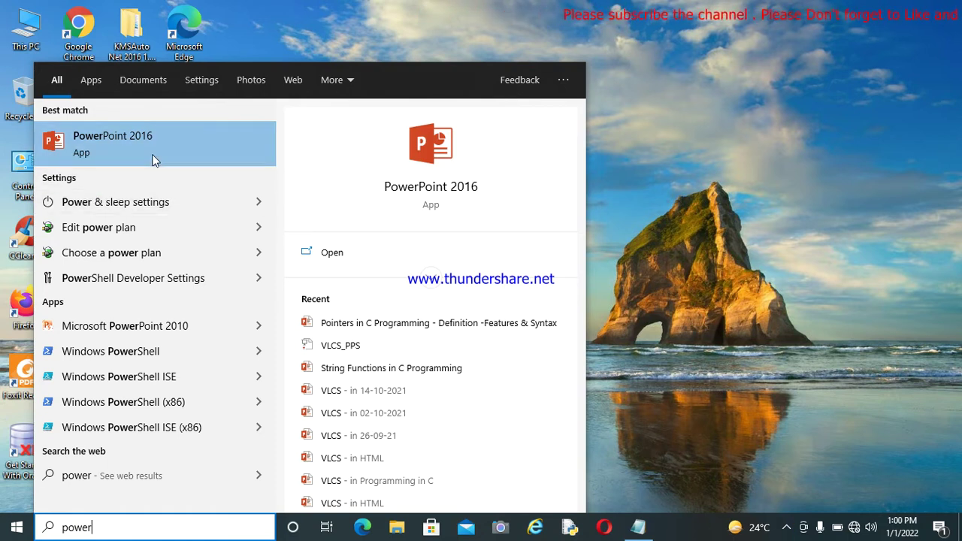
click(233, 151)
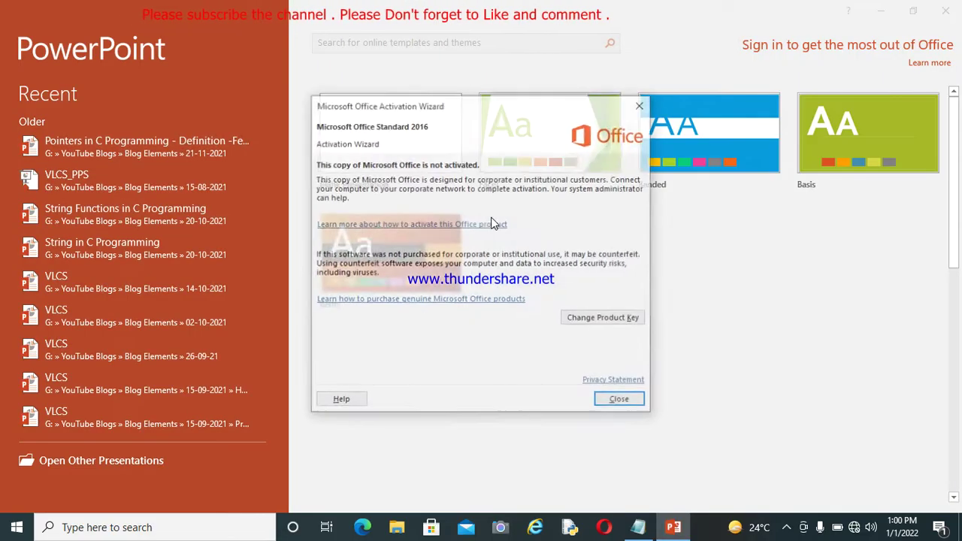
Close the Office activation notice and create a Blank Presentation.
click(641, 105)
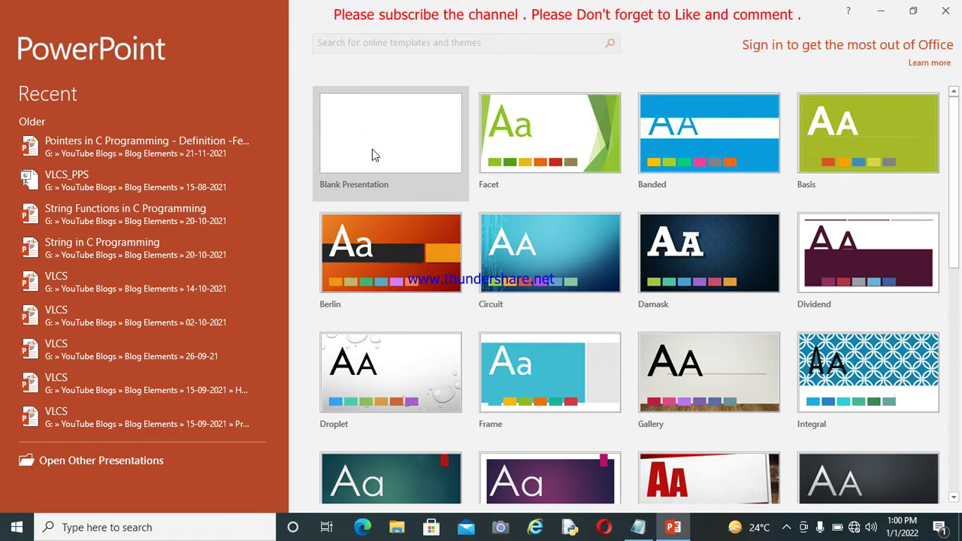
click(412, 154)
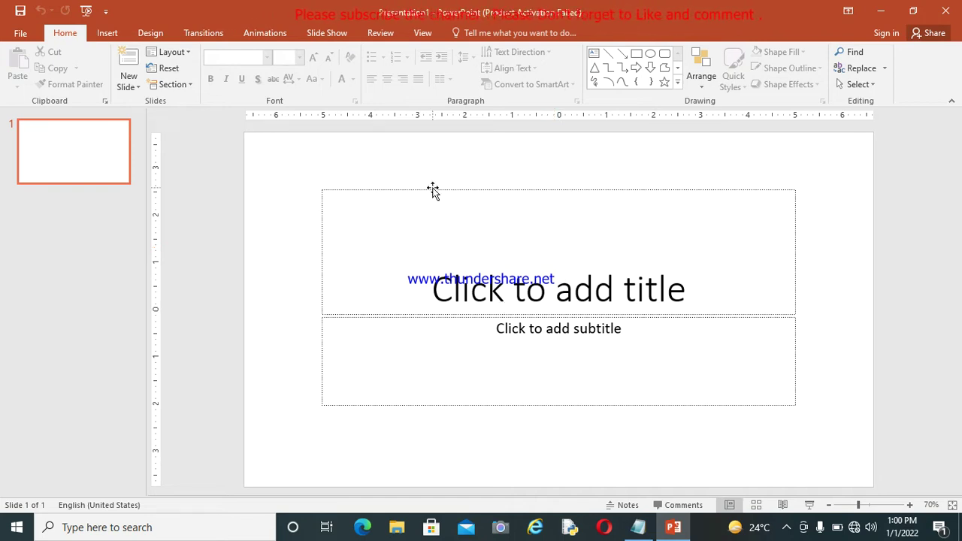
Enter COMPUTER as the slide title and move the title box higher up the slide.
click(532, 292)
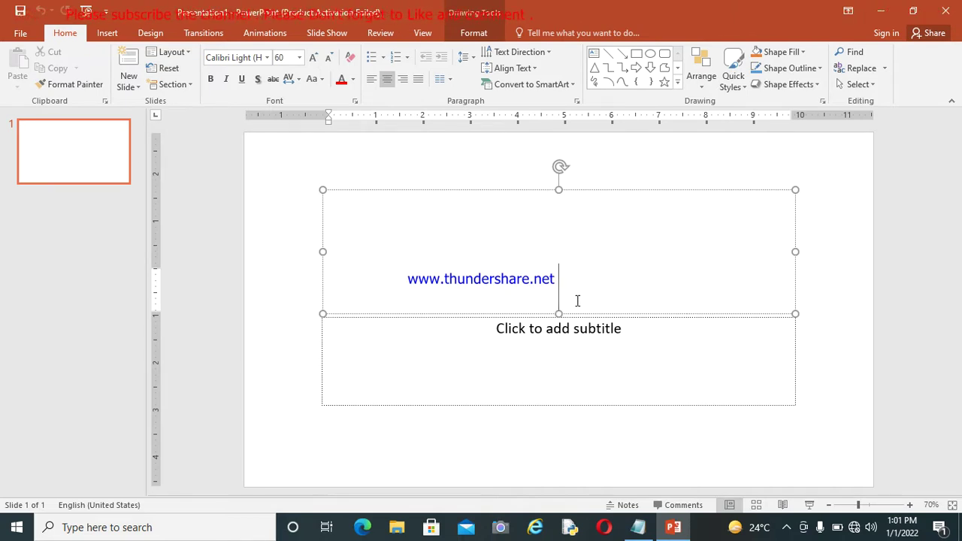
text(COMPUTER)
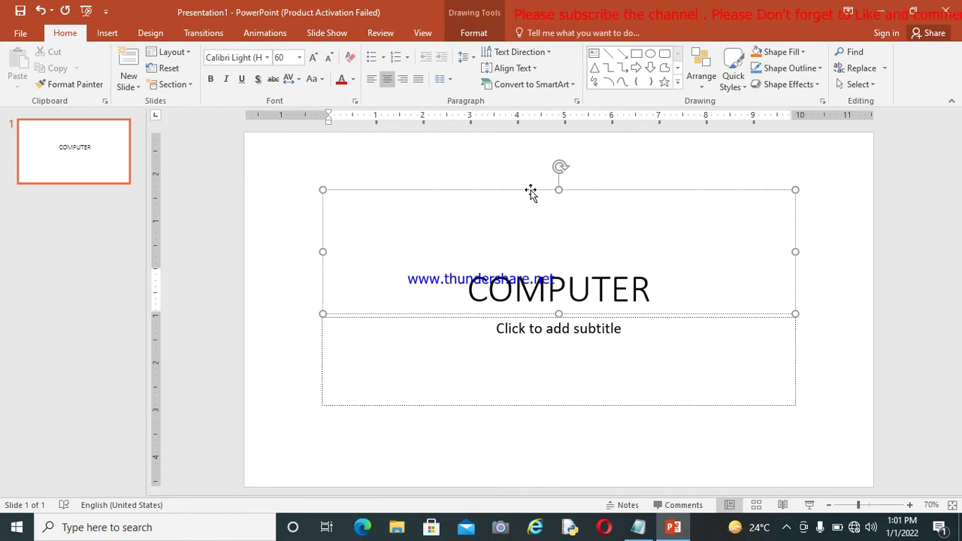
drag(531, 192, 466, 143)
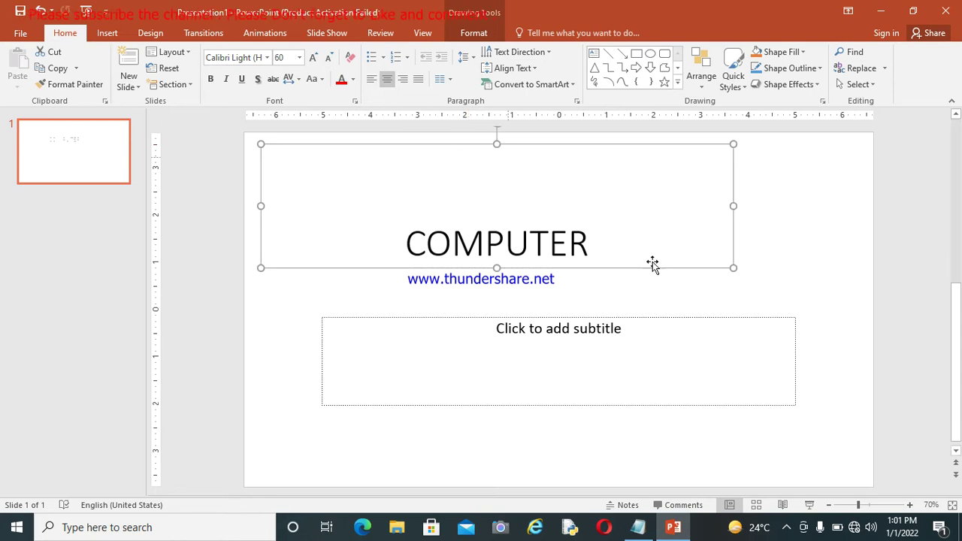
Delete the subtitle placeholder and enlarge the COMPUTER title box to fill most of the slide.
click(530, 318)
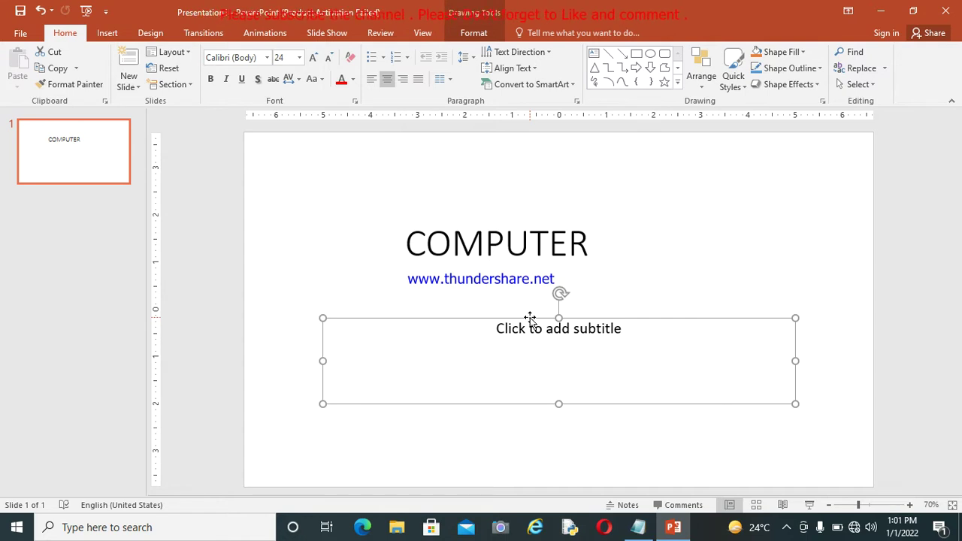
key(Delete)
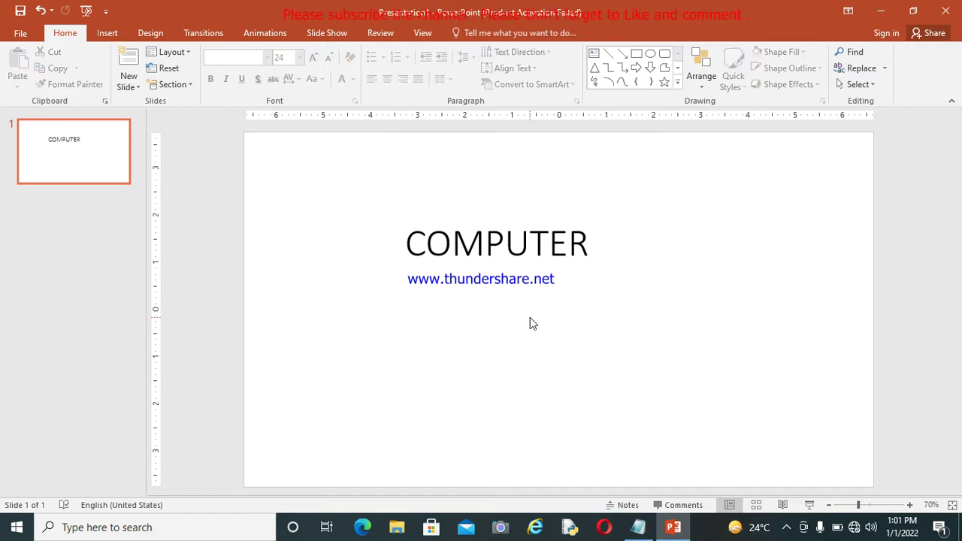
click(549, 244)
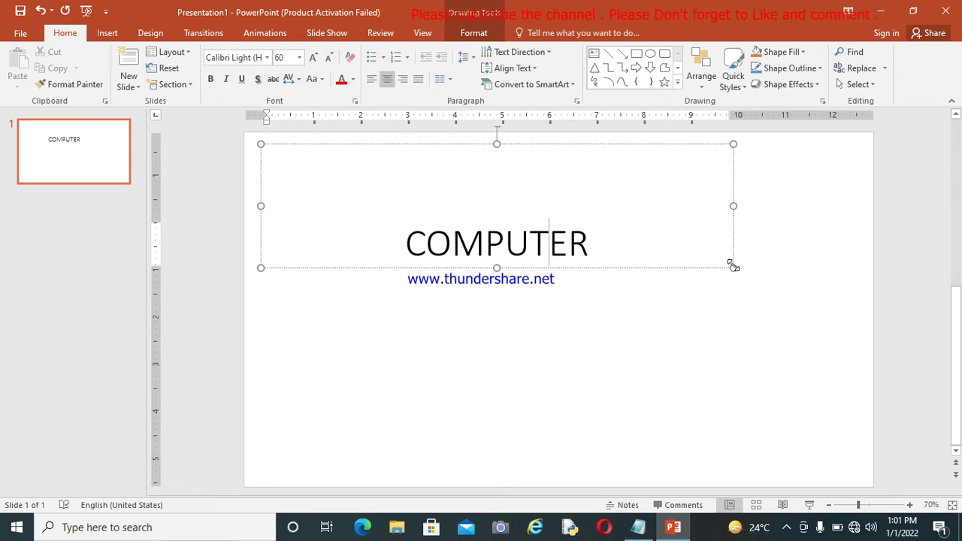
drag(733, 267, 855, 442)
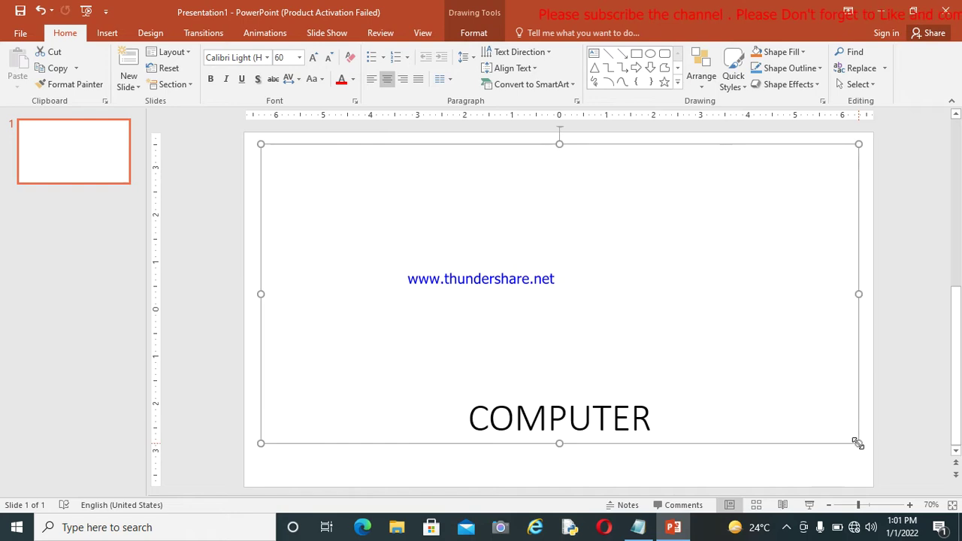
key(Escape)
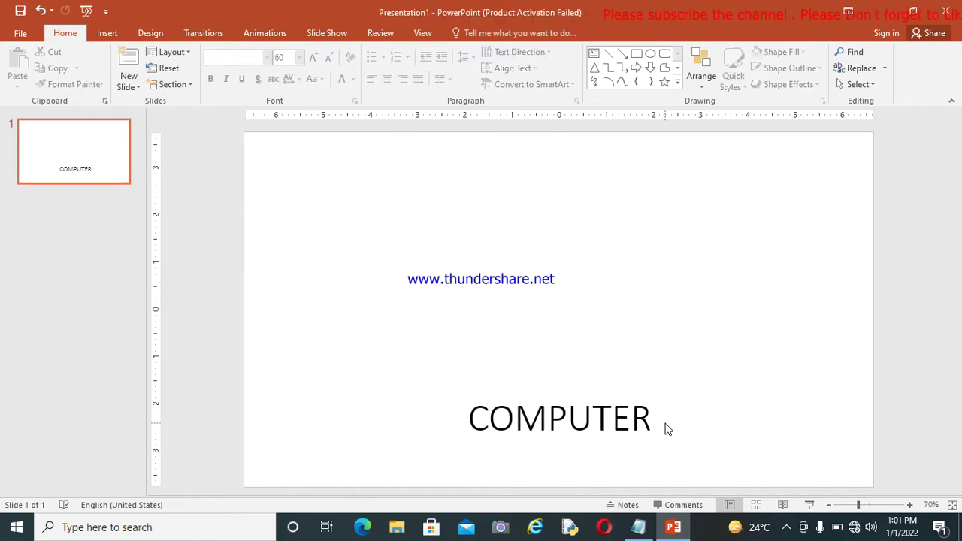
Add blank lines after COMPUTER to lift the title text upward.
click(613, 418)
click(684, 409)
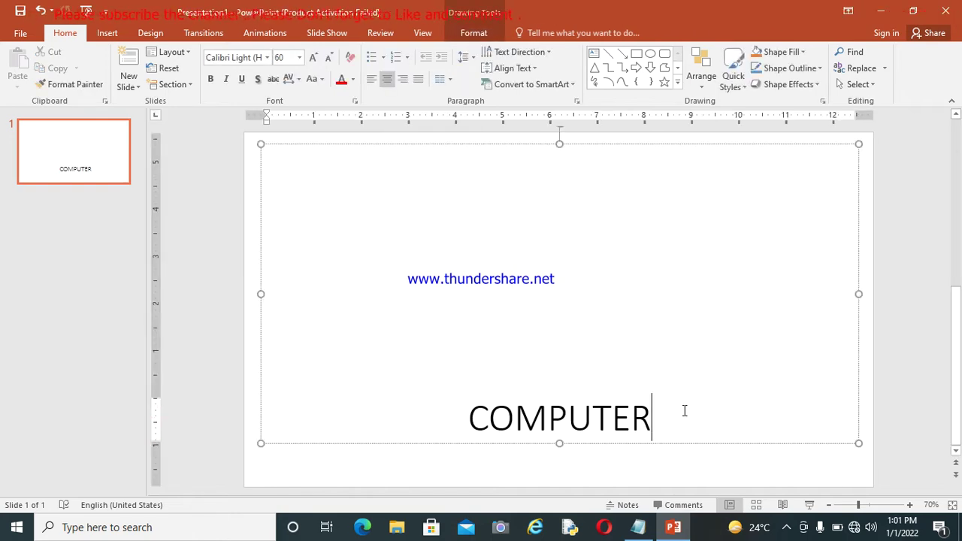
key(Return)
key(Return)
key(Return)
key(Return)
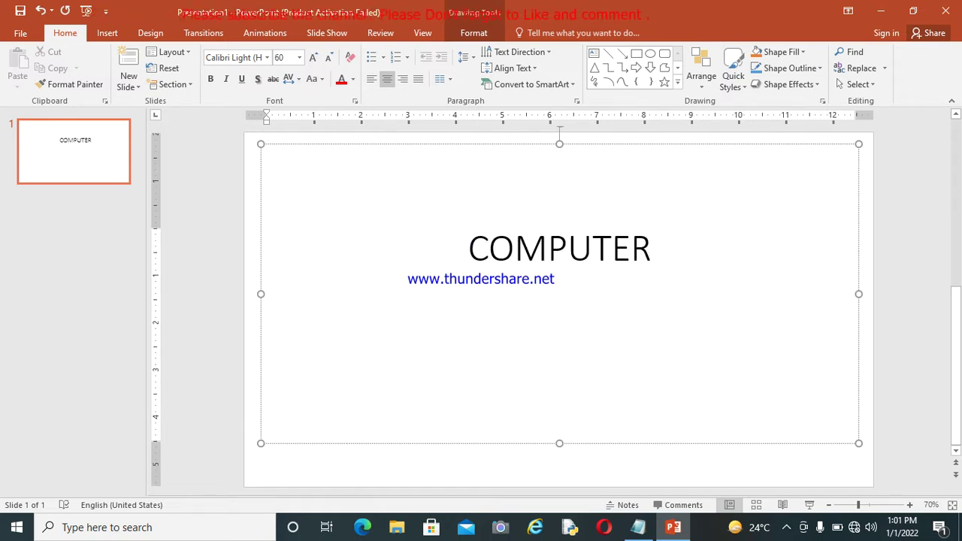
Format the COMPUTER title as red, bold, 54 pt Book Antiqua.
key(ctrl+a)
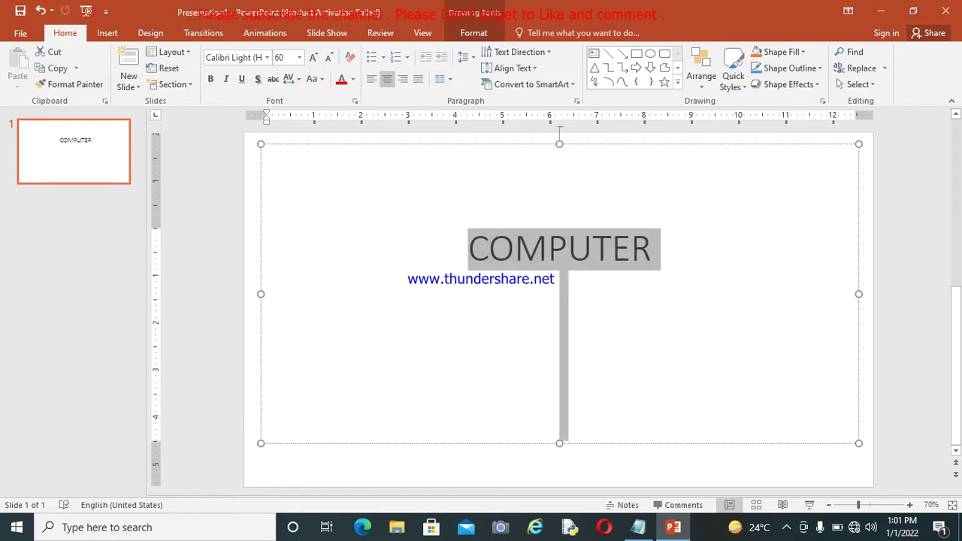
click(354, 80)
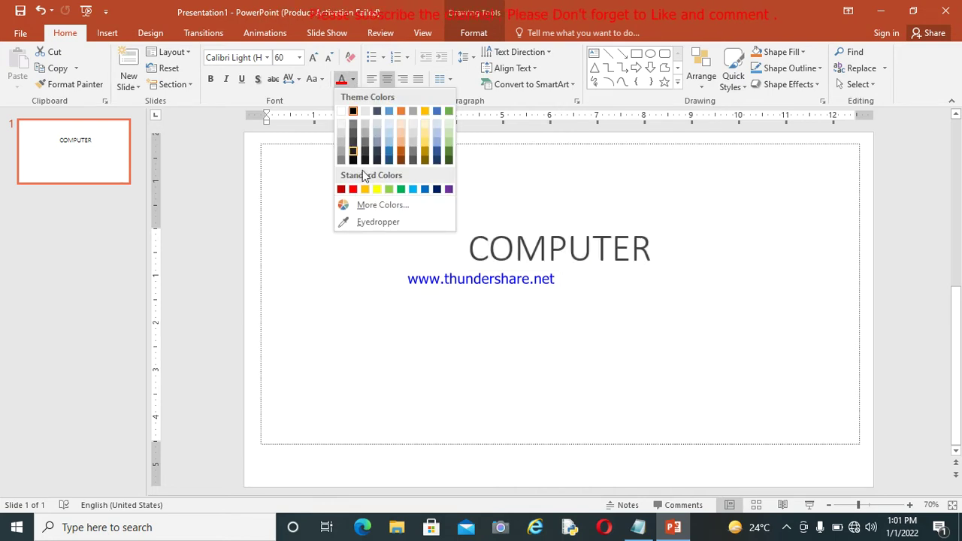
click(353, 188)
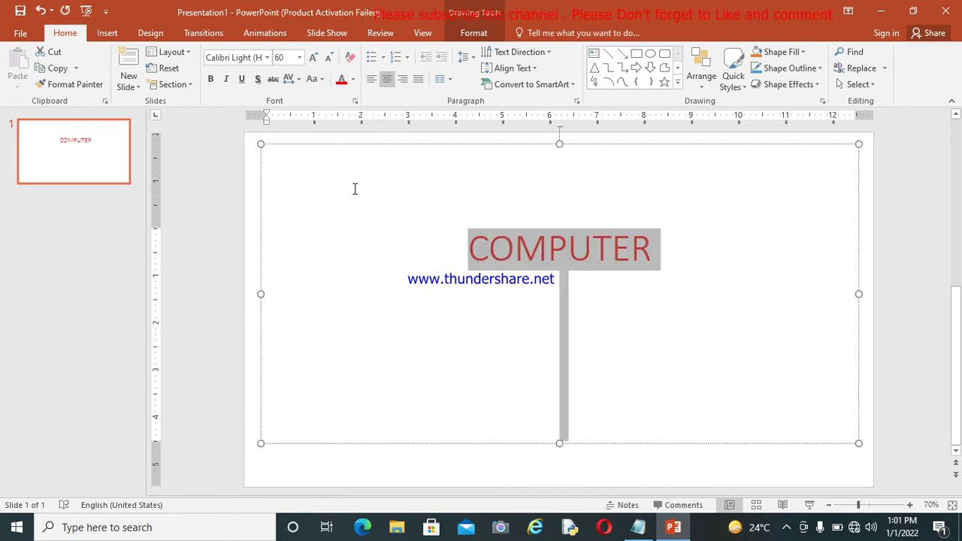
click(300, 57)
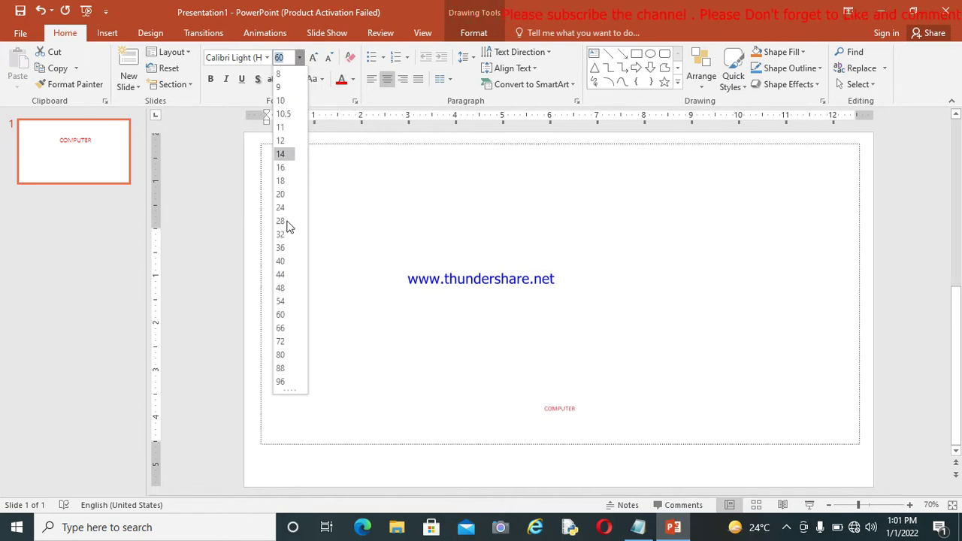
click(280, 303)
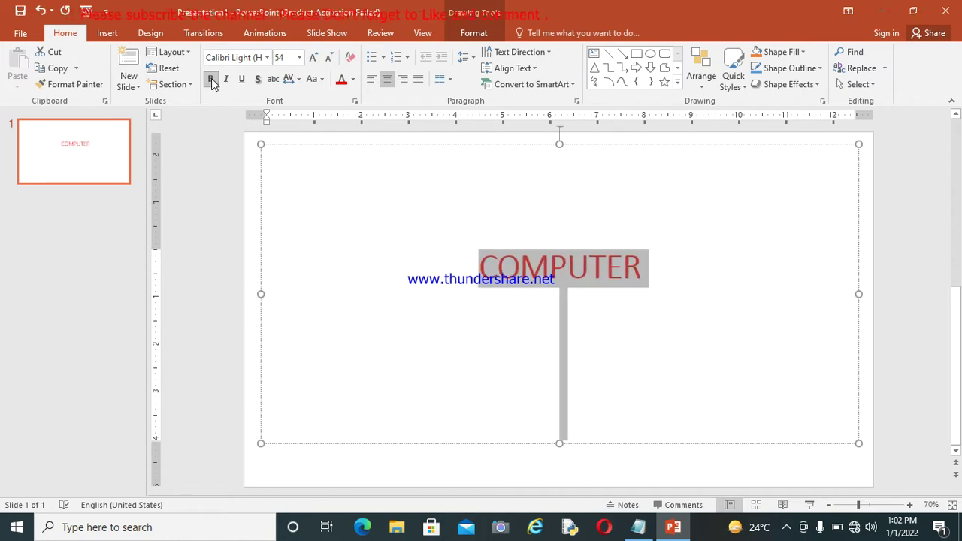
click(228, 57)
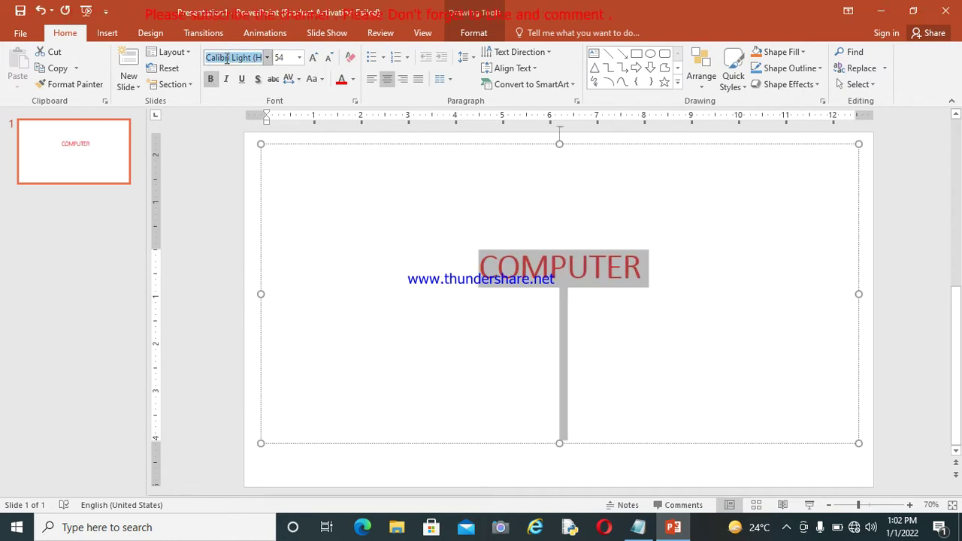
key(BackSpace)
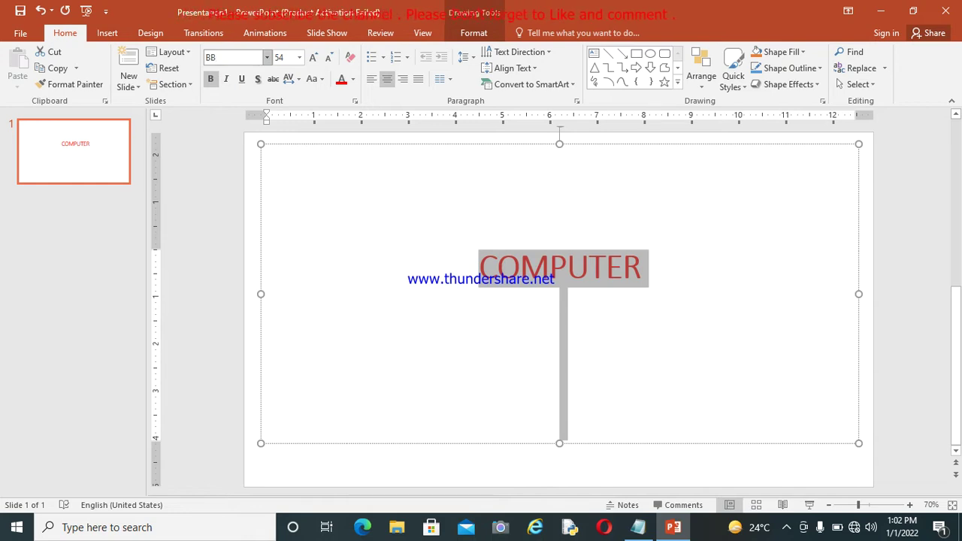
text(Book Antiqua)
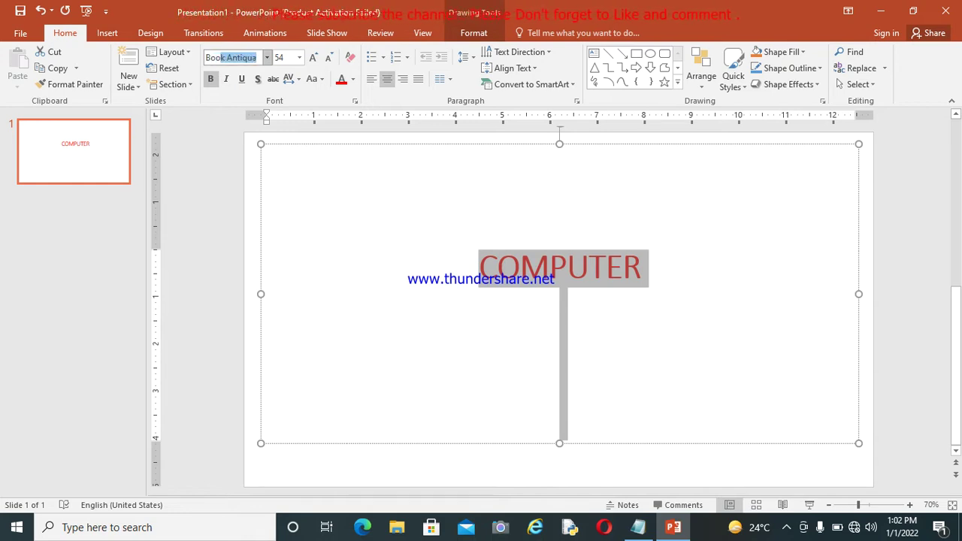
key(Return)
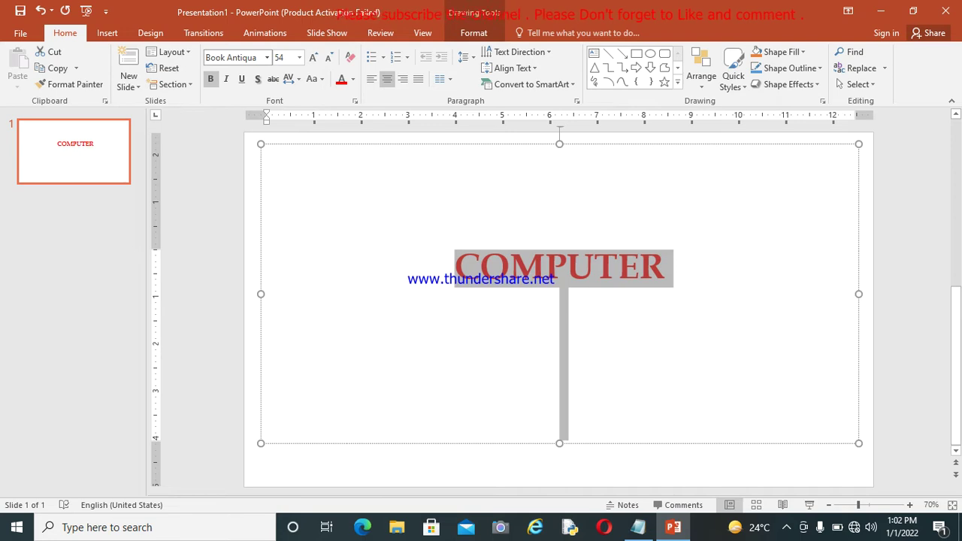
click(557, 323)
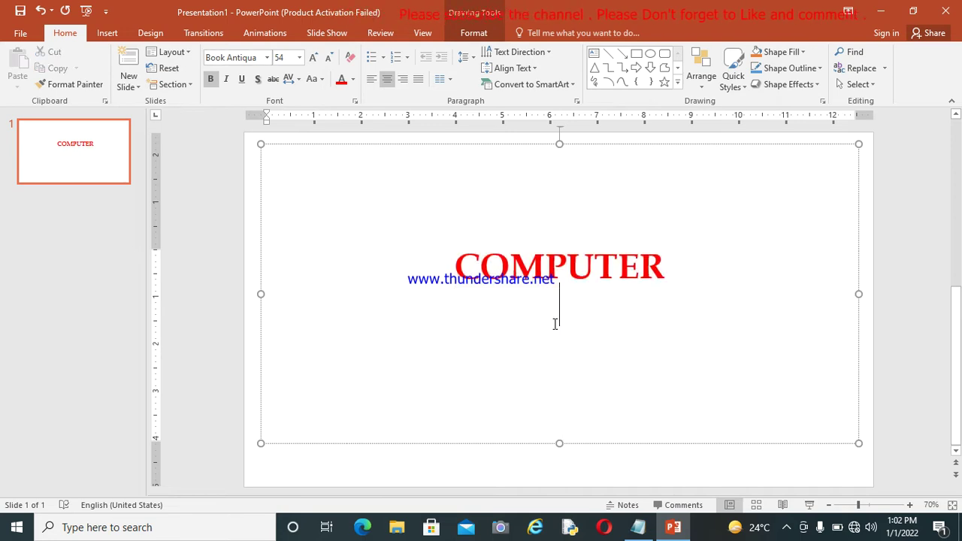
click(94, 165)
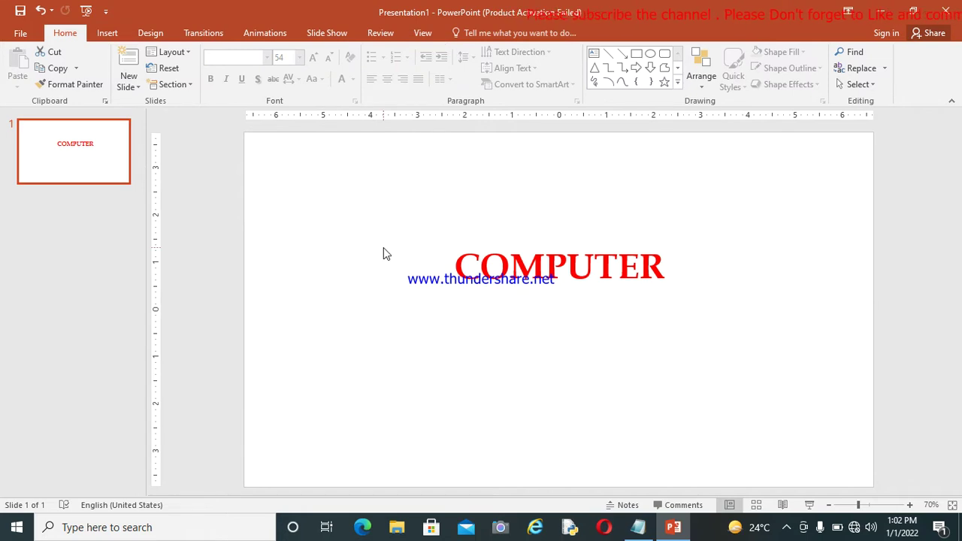
Add a new Title Slide layout slide and move its title box to the top.
click(136, 87)
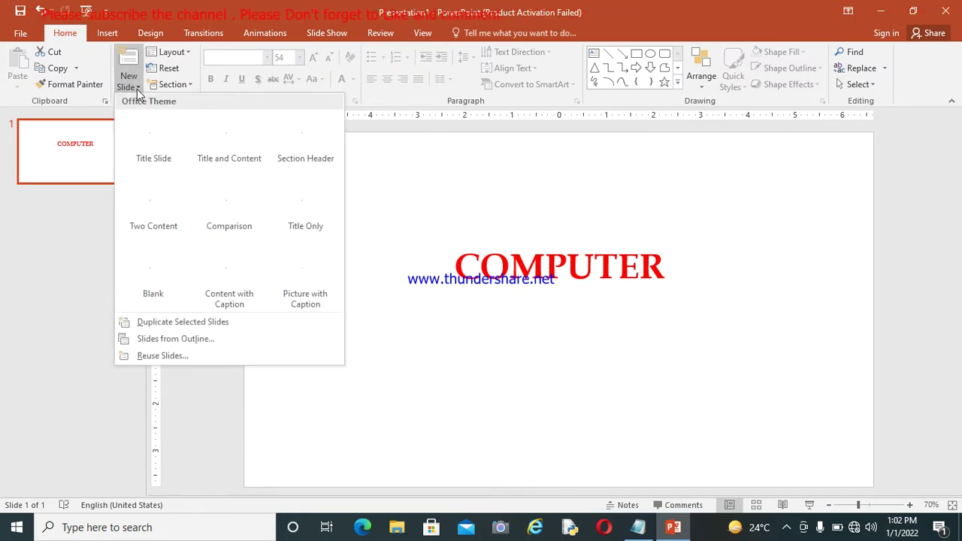
click(168, 156)
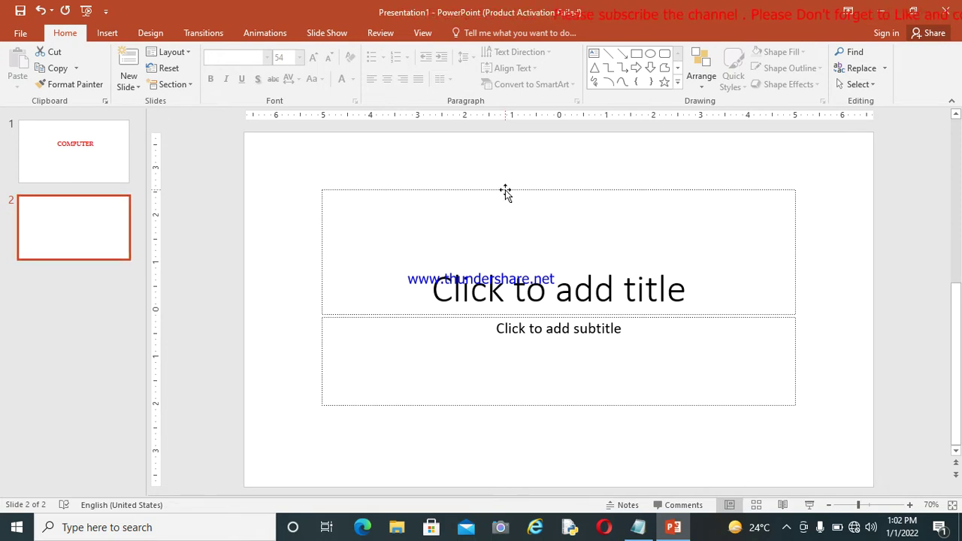
mouse_move(505, 192)
mouse_down()
mouse_move(460, 159)
mouse_move(446, 135)
mouse_move(484, 157)
mouse_move(475, 150)
mouse_up()
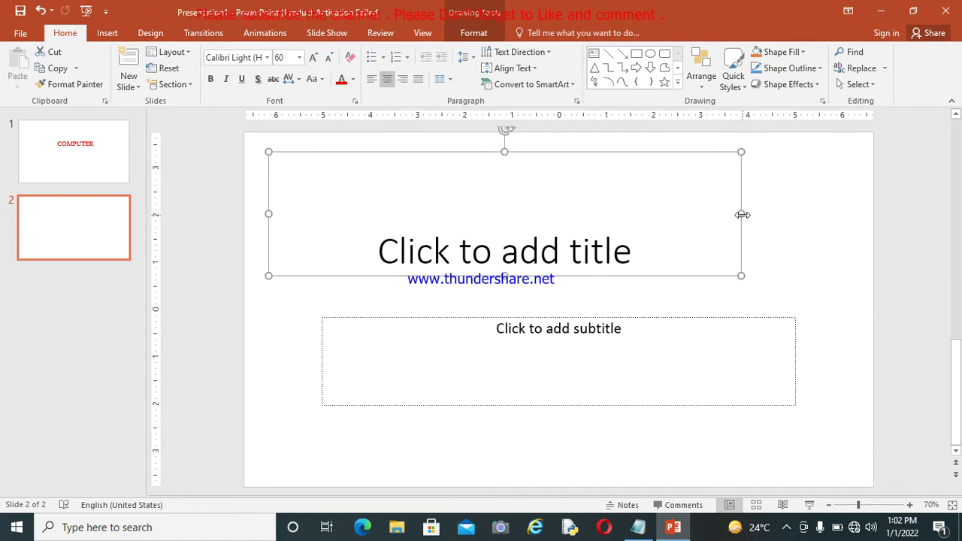
Widen slide 2's title box, then raise the subtitle box and enlarge it down and right.
drag(742, 214, 837, 217)
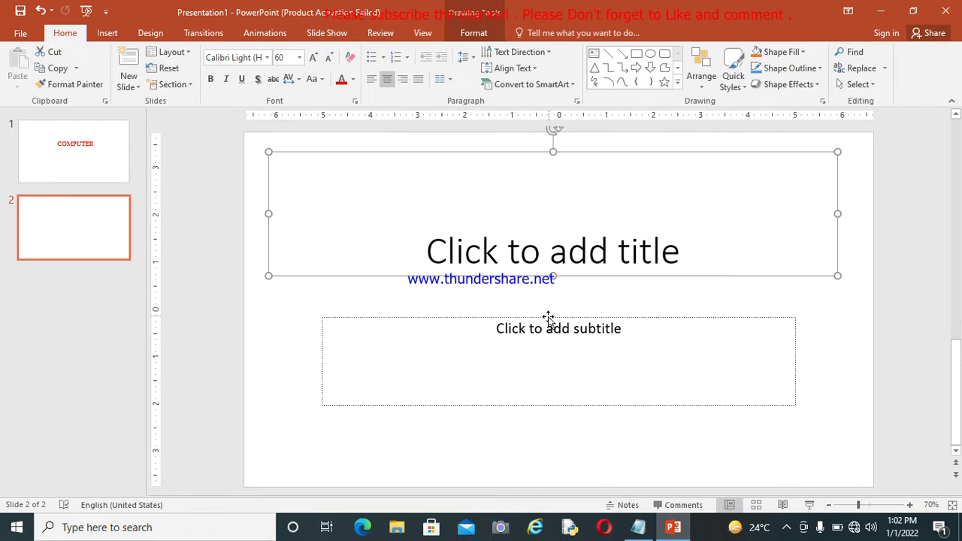
drag(548, 317, 495, 301)
drag(743, 386, 852, 472)
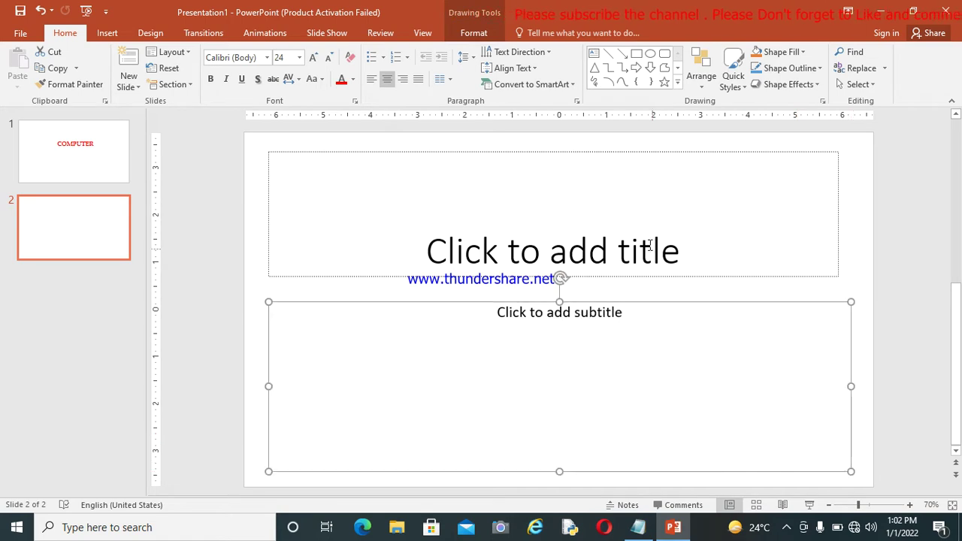
click(599, 228)
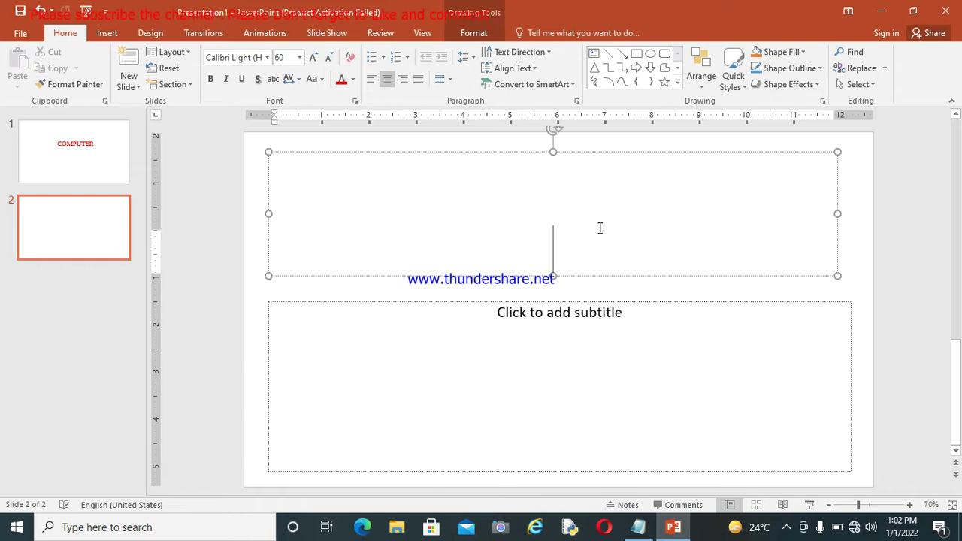
Title slide 2 'CPU' and format it bold green Book Antiqua.
text(CPU)
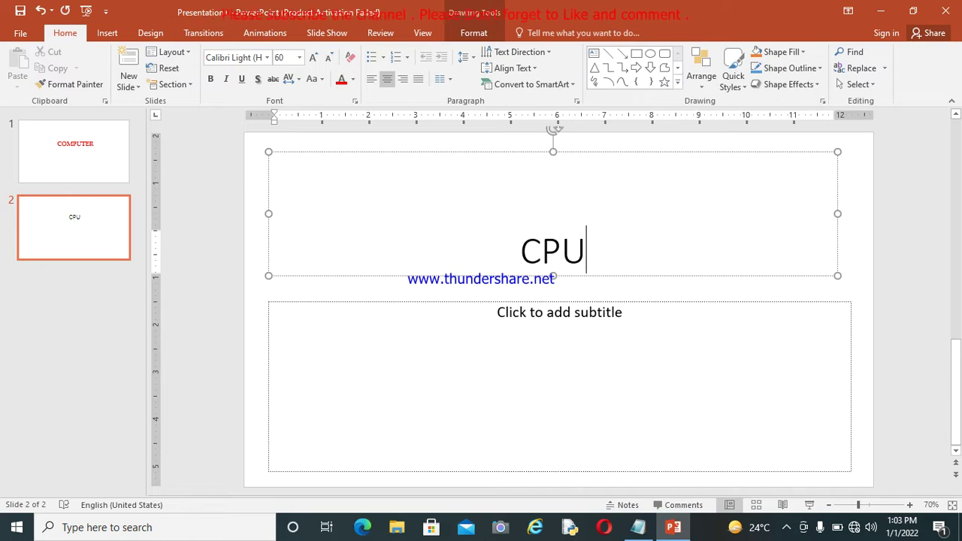
key(ctrl+a)
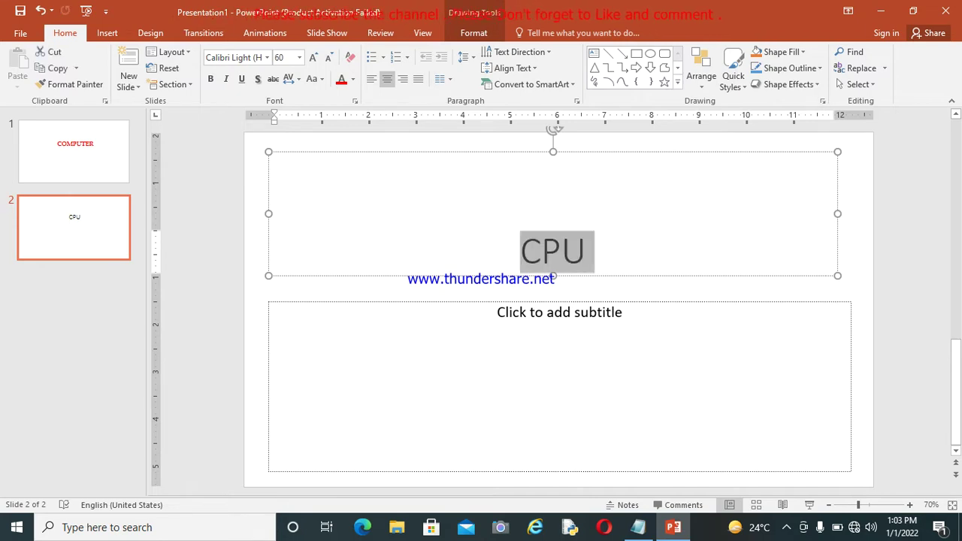
click(353, 80)
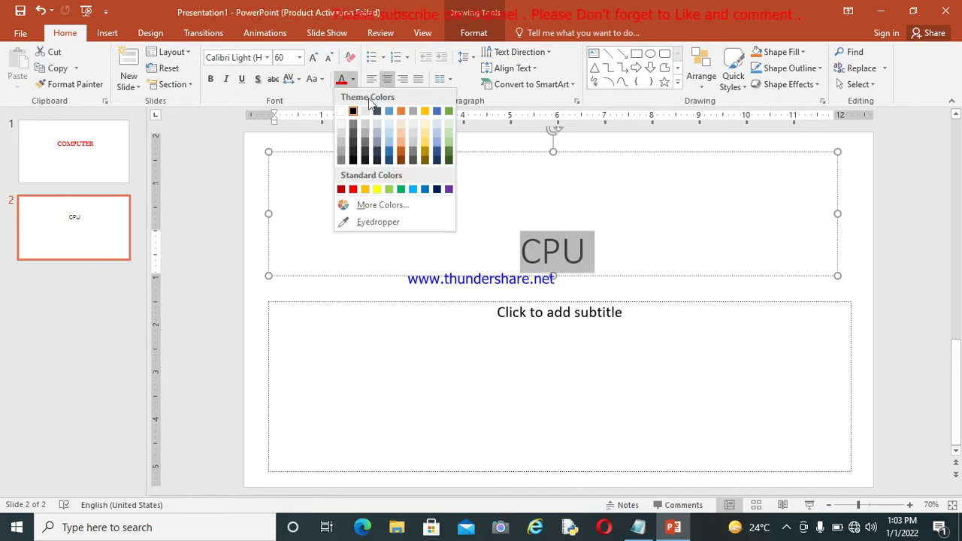
click(451, 161)
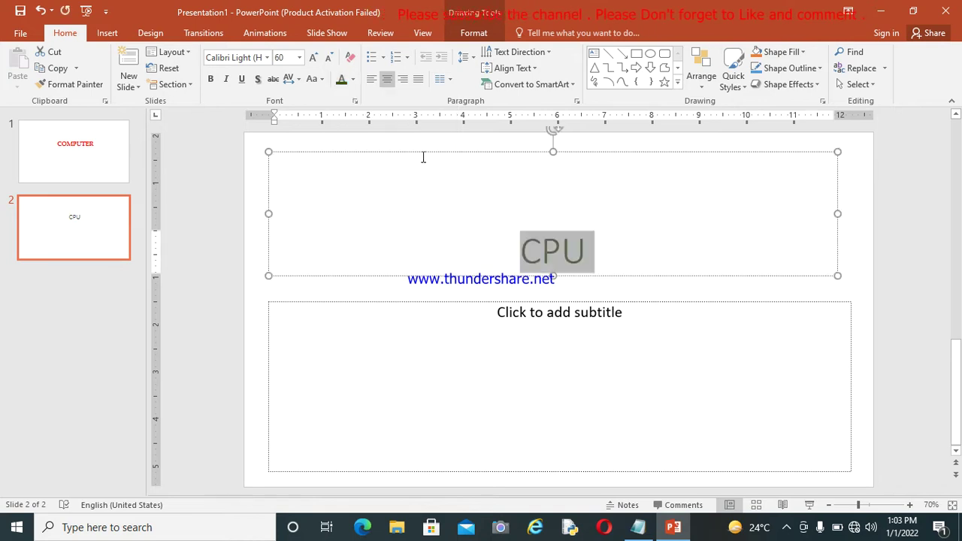
click(211, 81)
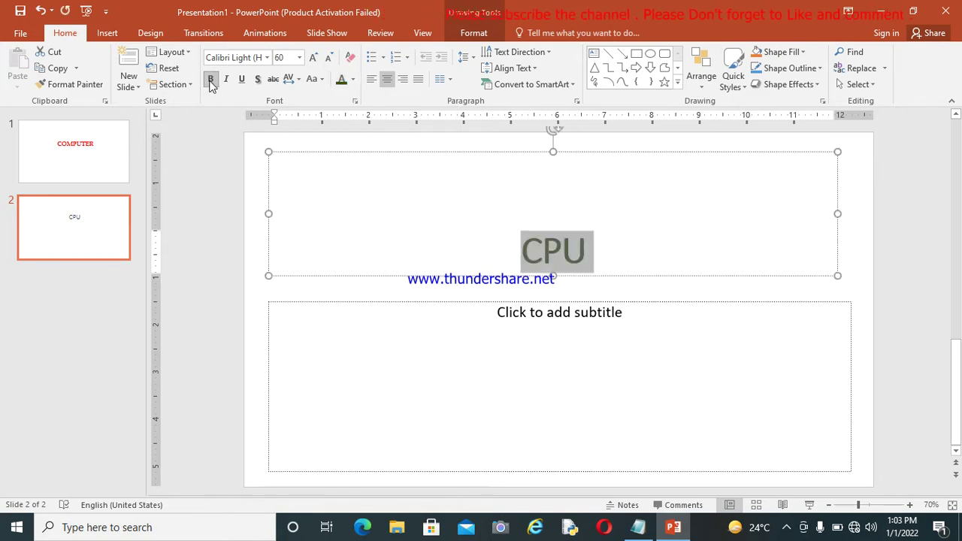
click(246, 59)
text(Book Antiqua)
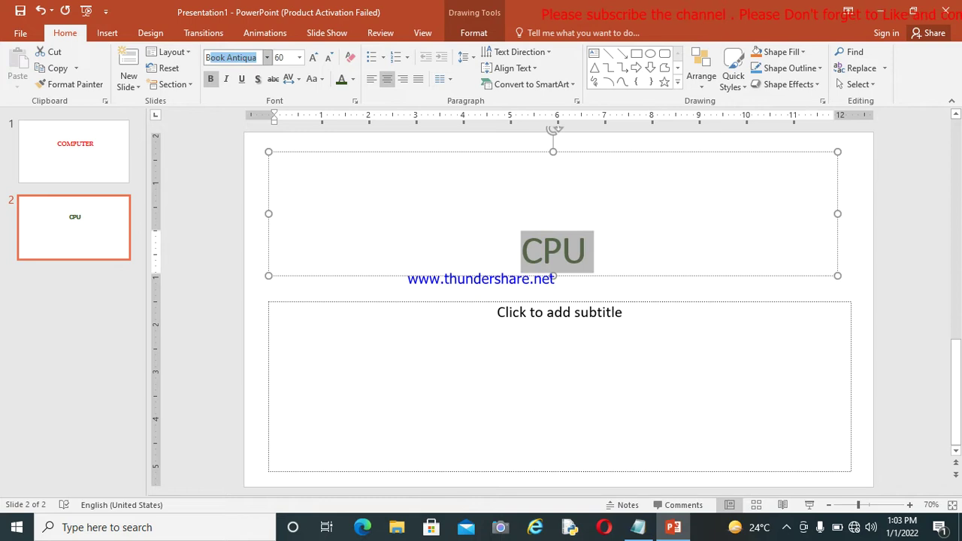
key(Return)
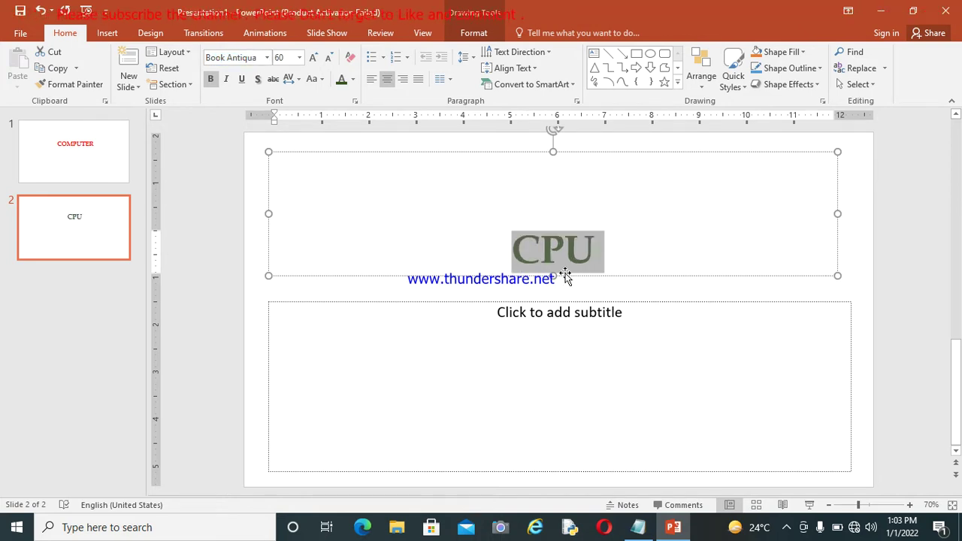
Shrink the CPU title box to fit and move the subtitle box up beneath it.
drag(557, 277, 560, 225)
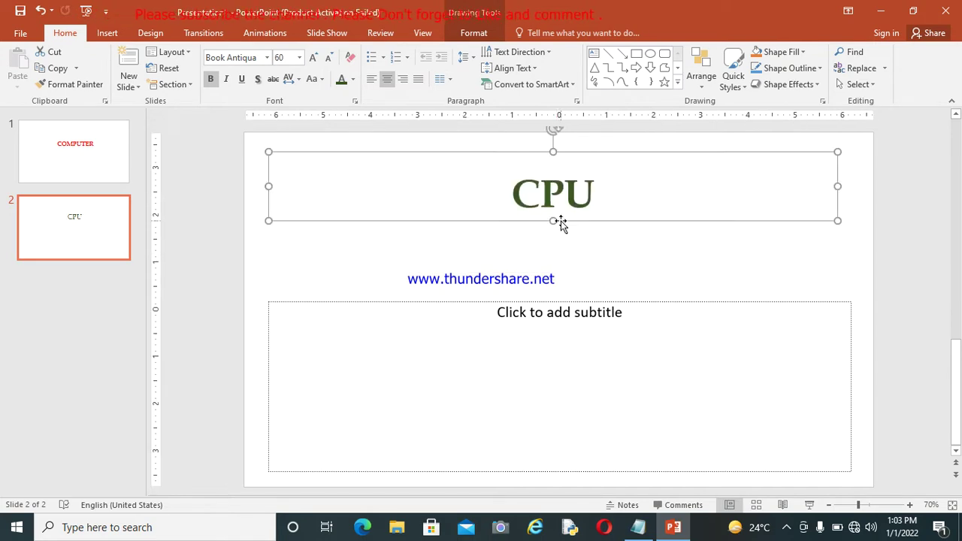
click(530, 307)
drag(519, 303, 508, 258)
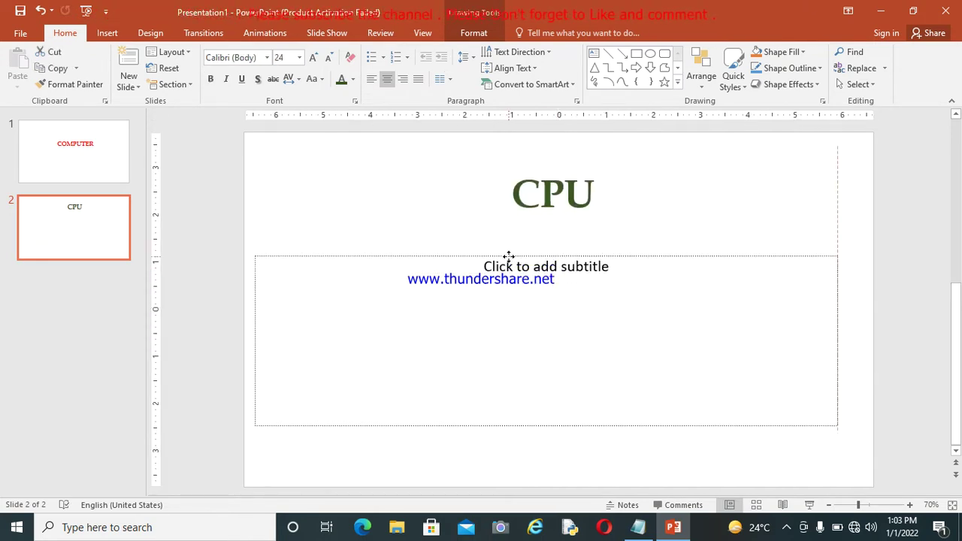
click(548, 275)
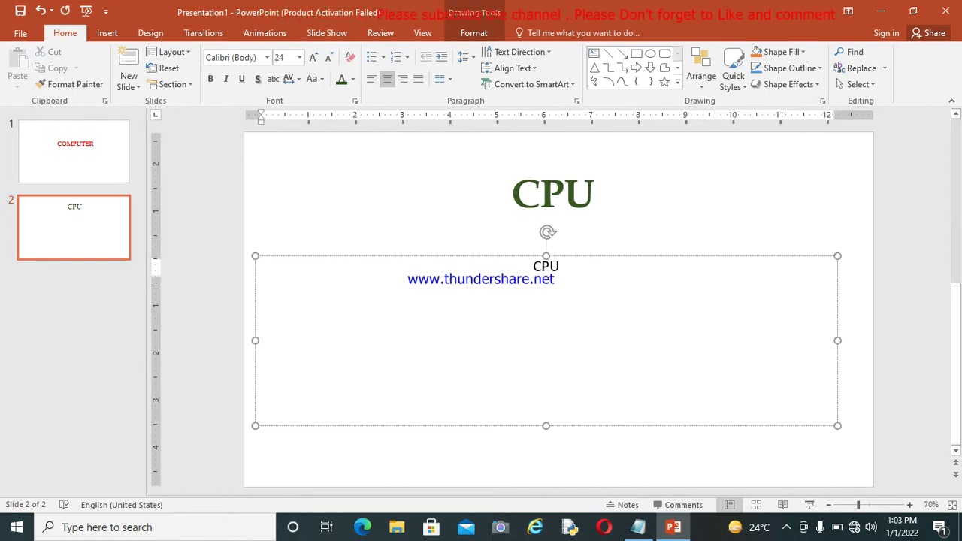
Enter 'CPU IS CALLED THE BRAIN OF THE COMPUTER.' as the subtitle in bold orange 40 pt.
text(CPU IS CALL)
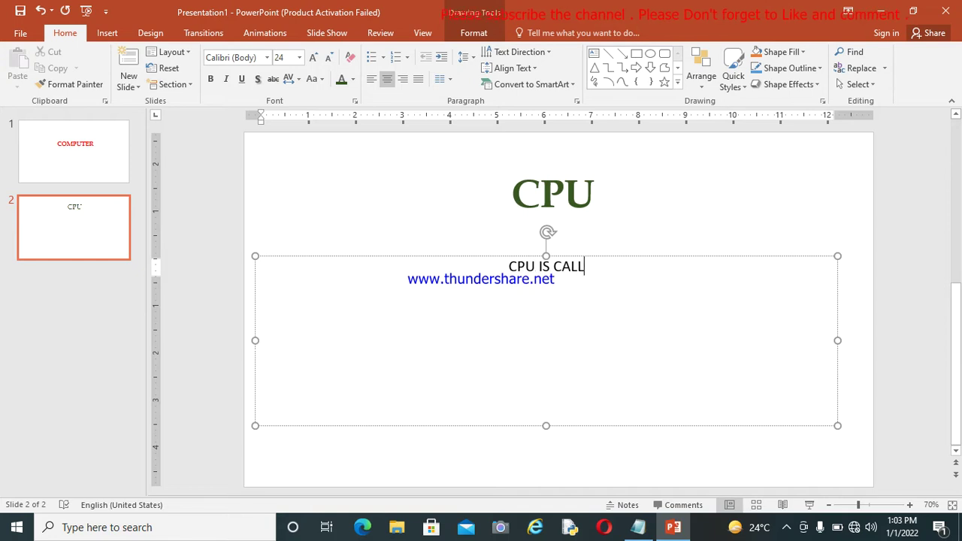
text(ED THE BRAIN OF THE COMPUTER.)
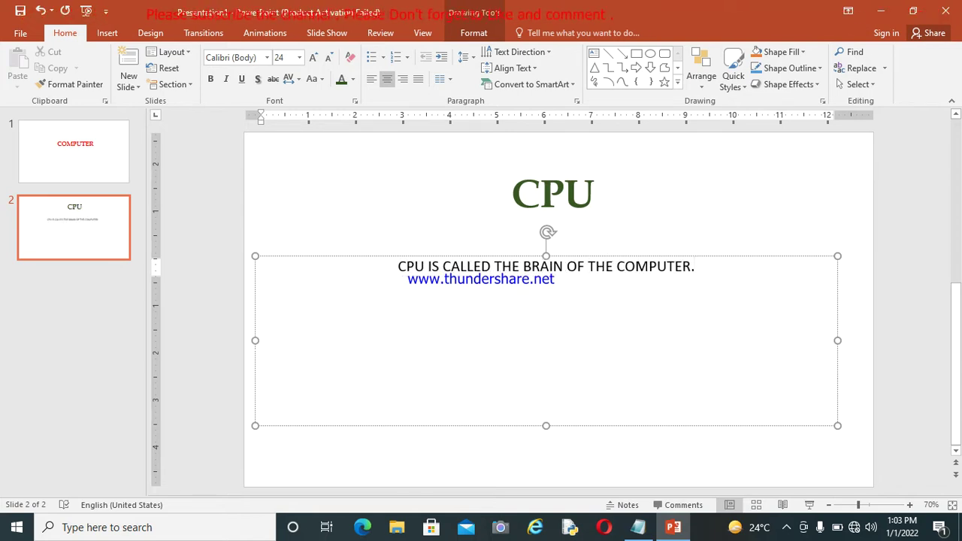
key(ctrl+a)
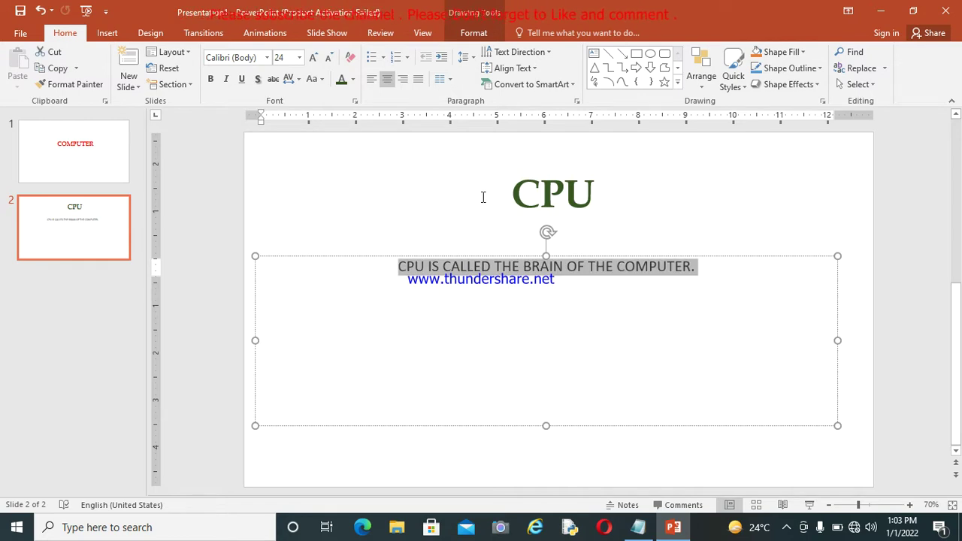
click(299, 58)
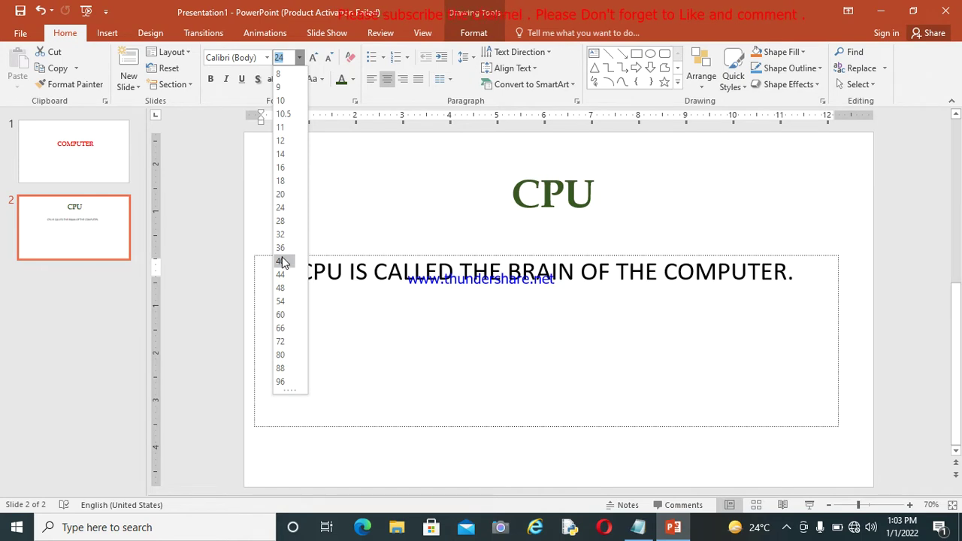
click(282, 260)
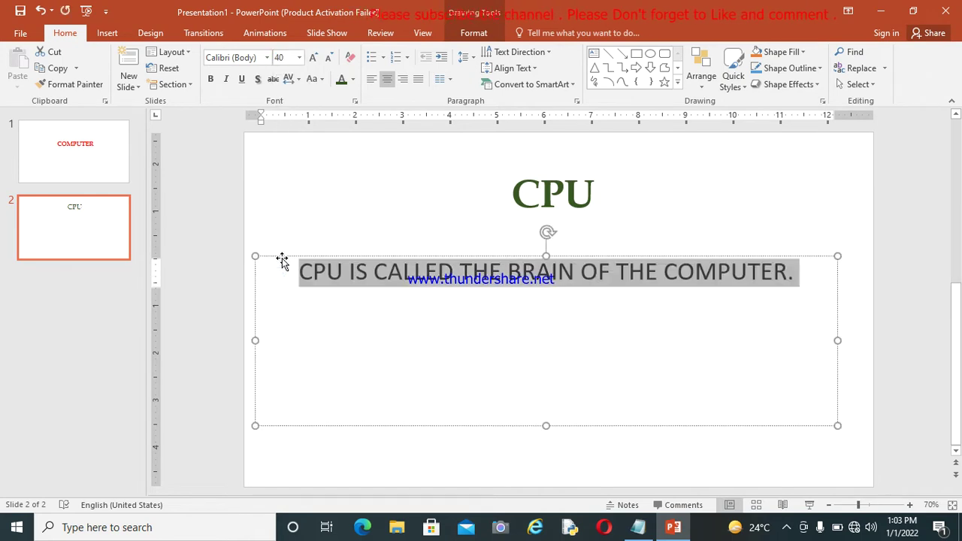
click(213, 80)
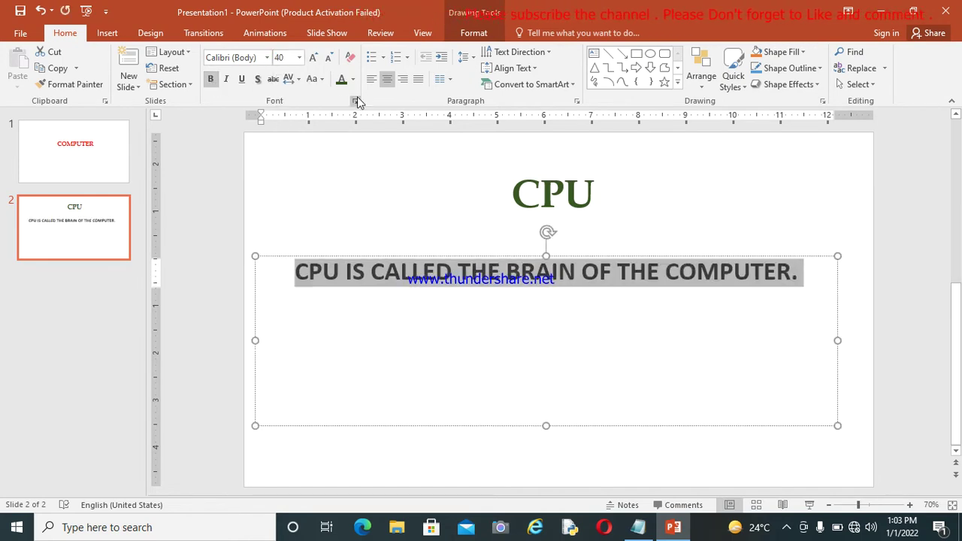
click(353, 80)
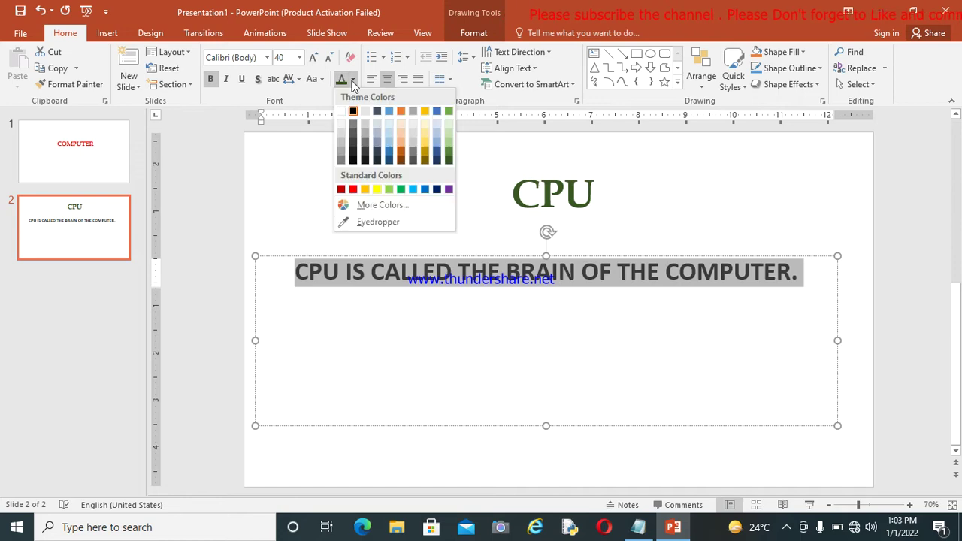
click(401, 156)
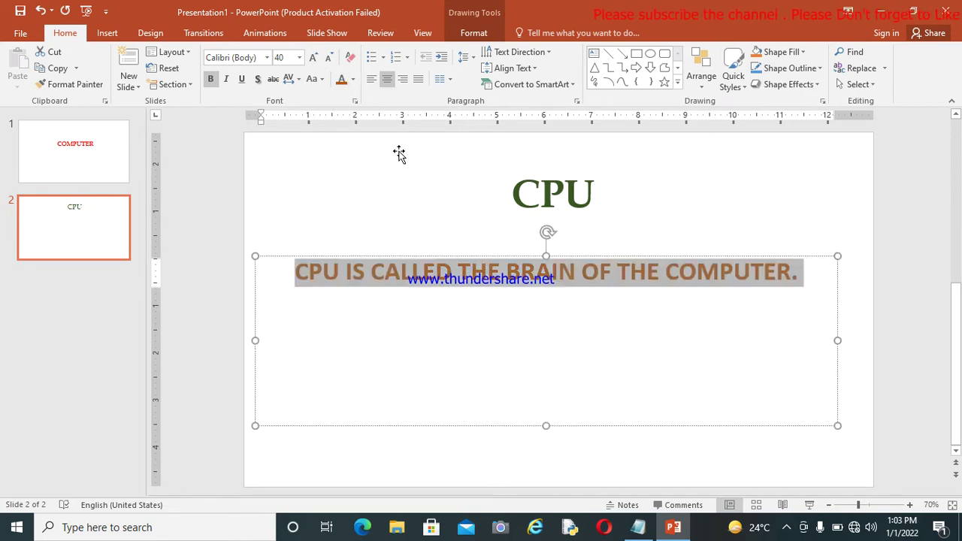
Glance at the COMPUTER title slide and return to the CPU slide.
click(390, 222)
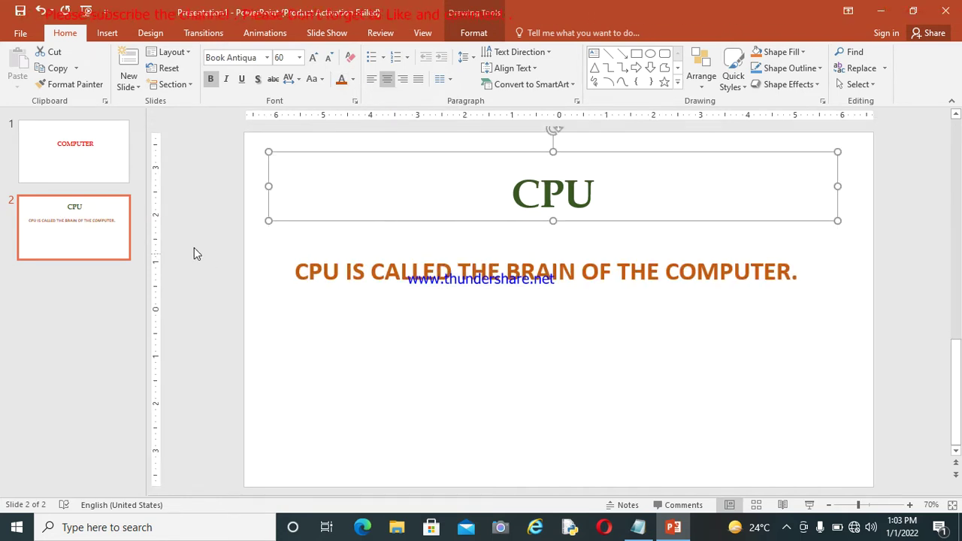
click(55, 161)
click(70, 205)
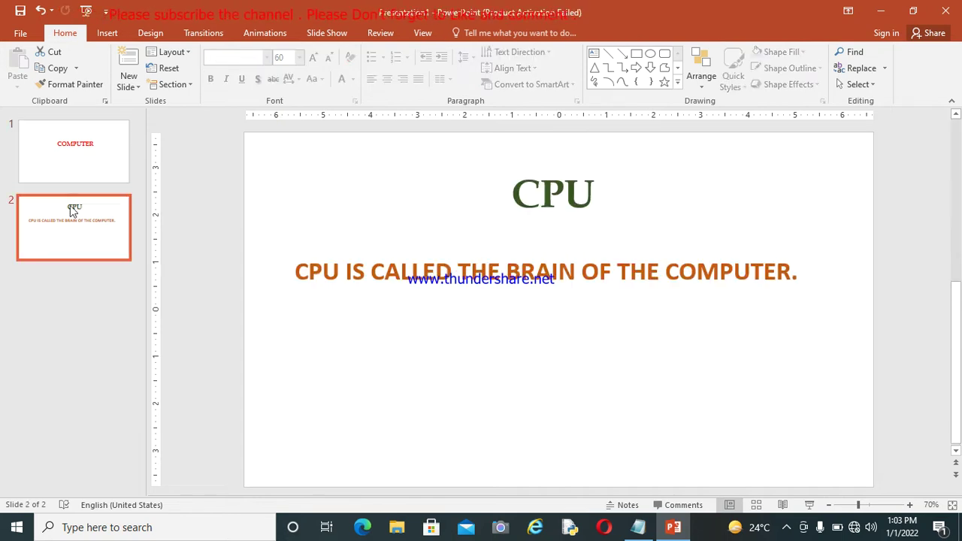
Add a third Title Slide layout slide and raise, widen and shorten its title box.
click(129, 86)
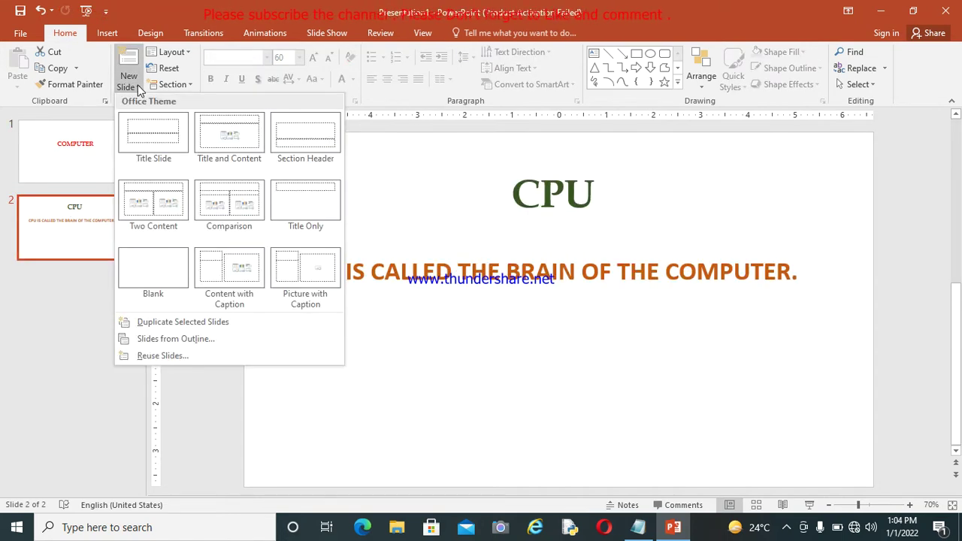
click(154, 153)
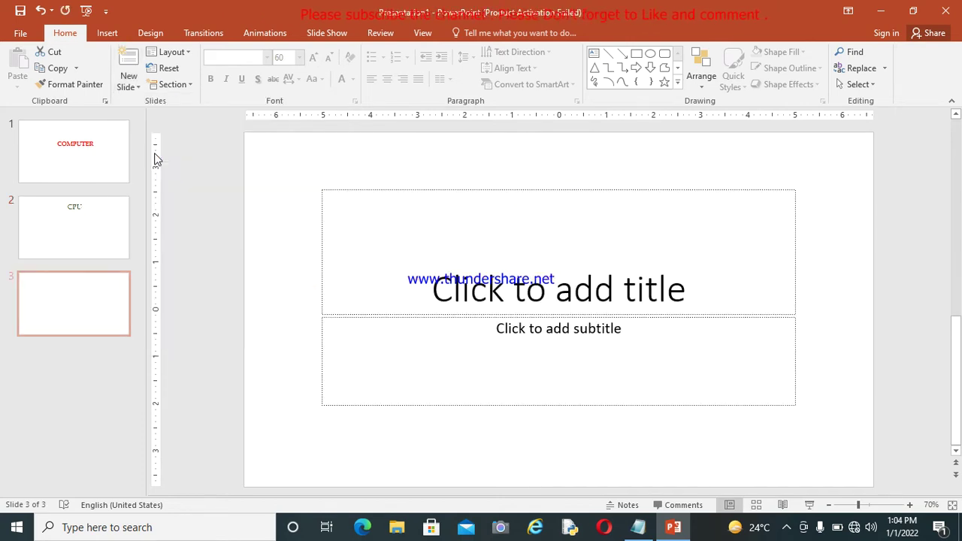
click(541, 199)
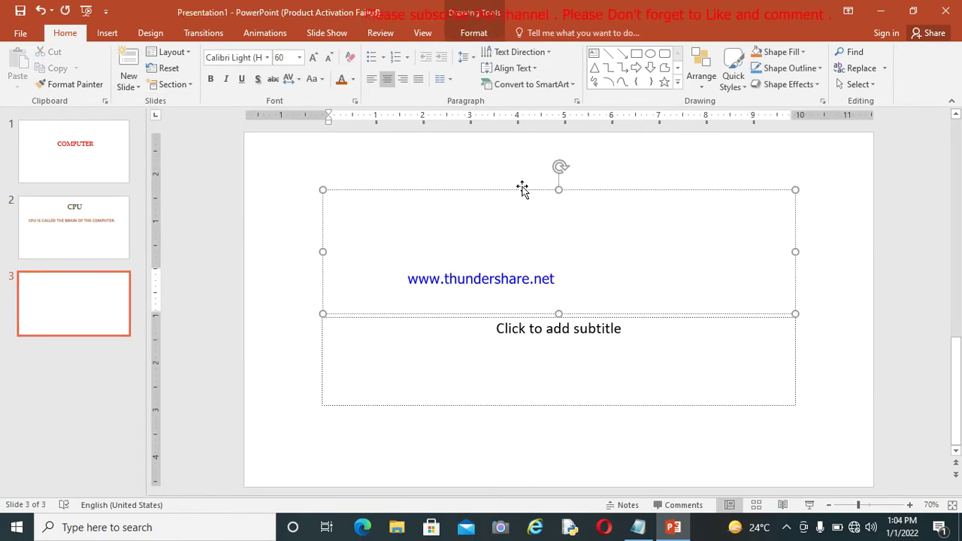
drag(523, 192, 461, 145)
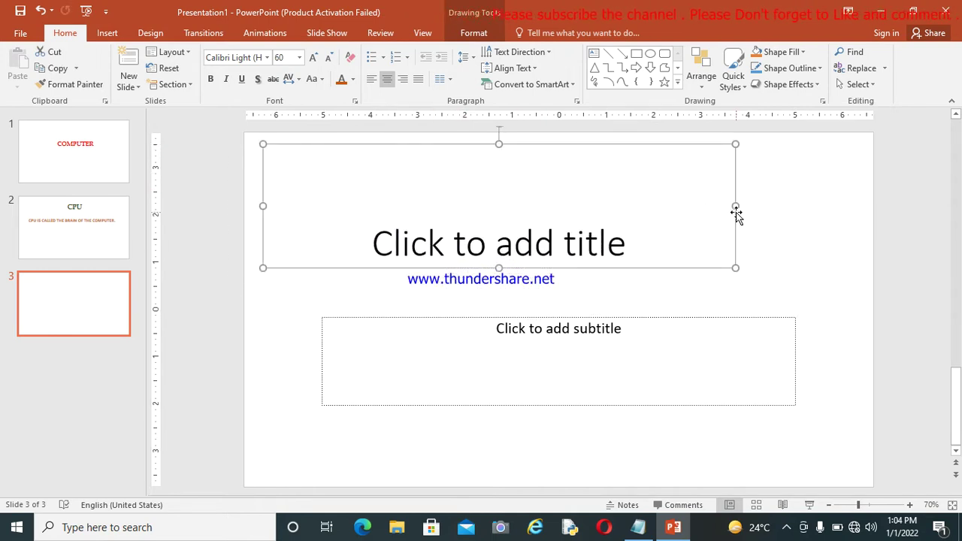
drag(736, 208, 855, 204)
drag(559, 269, 563, 213)
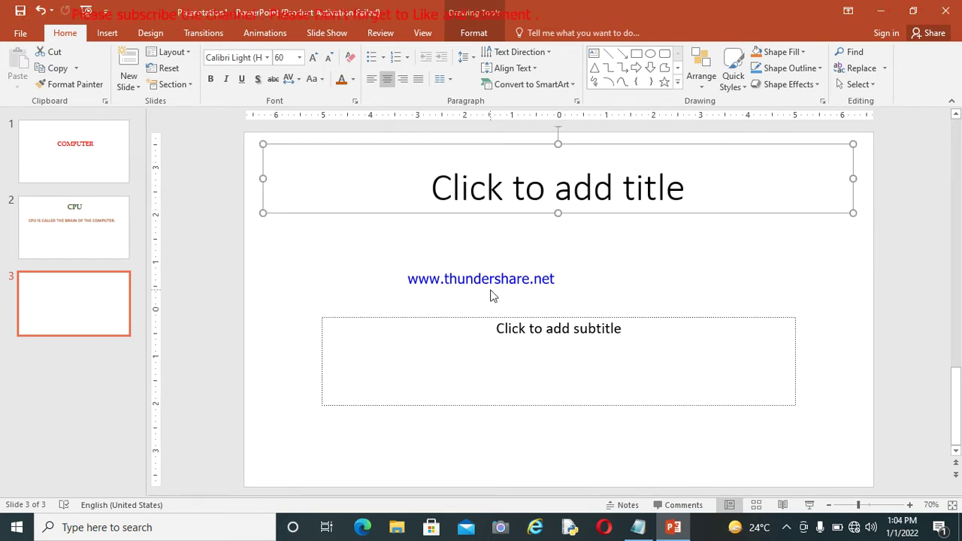
Move slide 3's subtitle box up under the title and enlarge it over the lower slide.
click(469, 339)
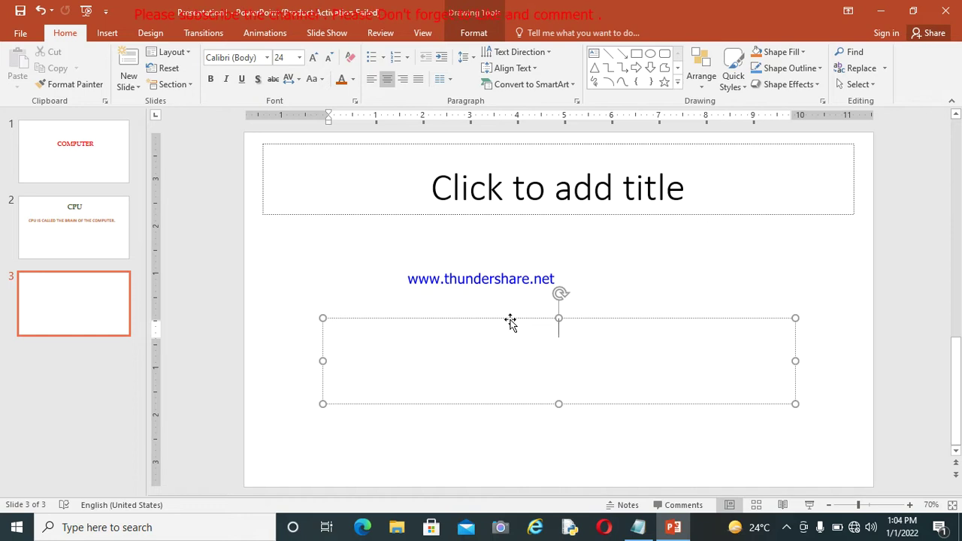
drag(511, 322, 449, 245)
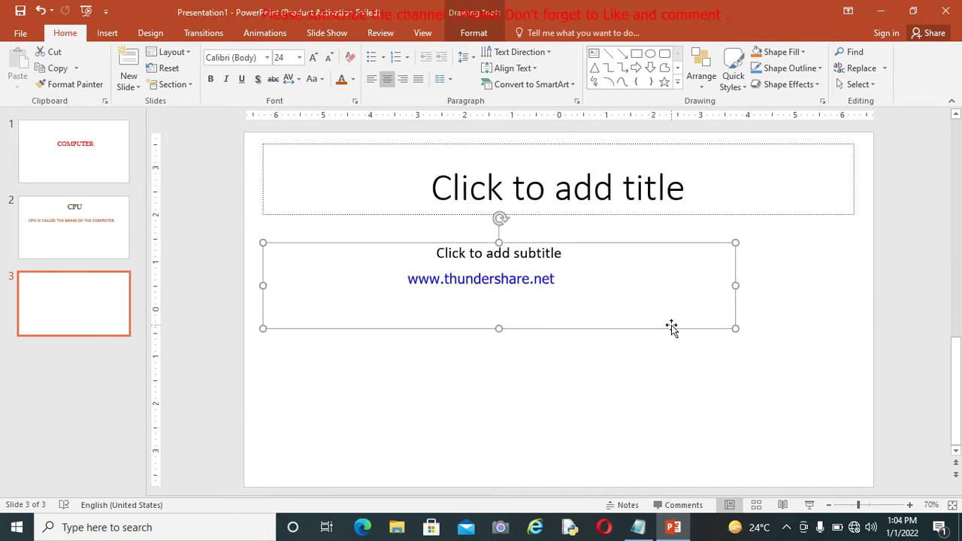
drag(737, 327, 853, 470)
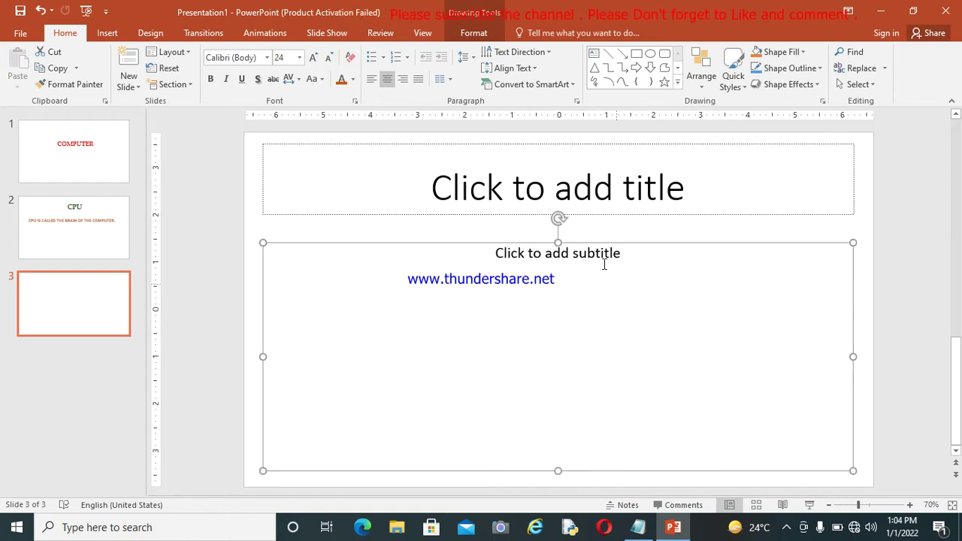
click(560, 200)
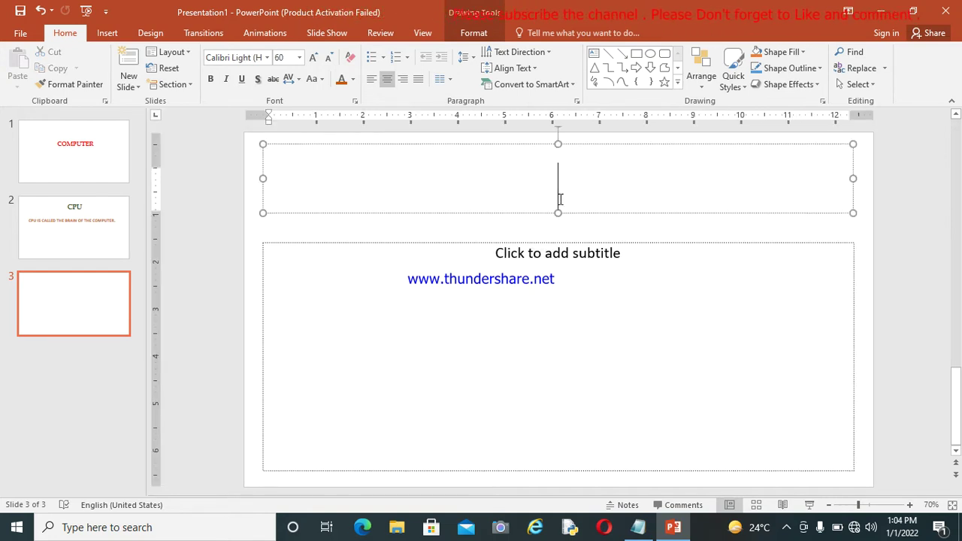
Enter 'RAM' as the slide 3 title and format it bold, dark green Book Antiqua.
text(RAM)
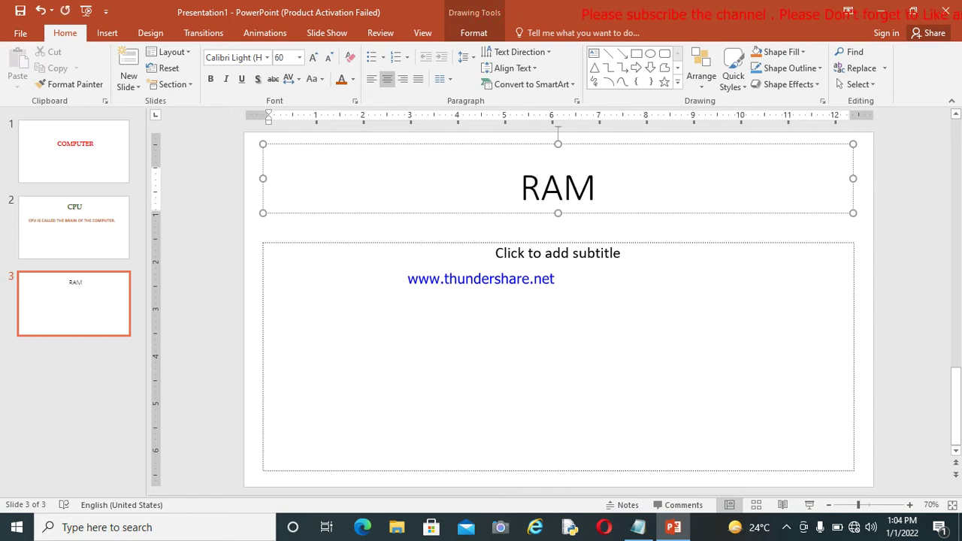
double_click(601, 197)
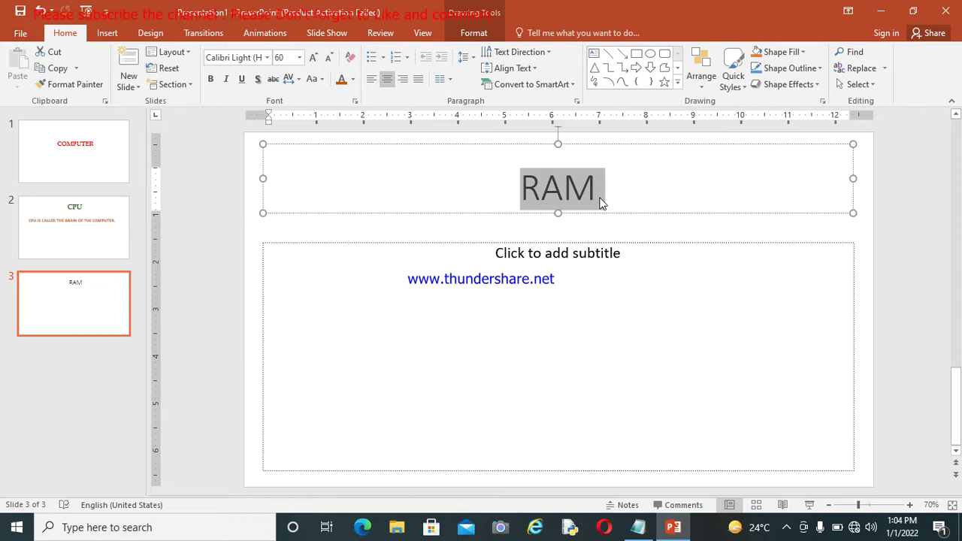
click(353, 79)
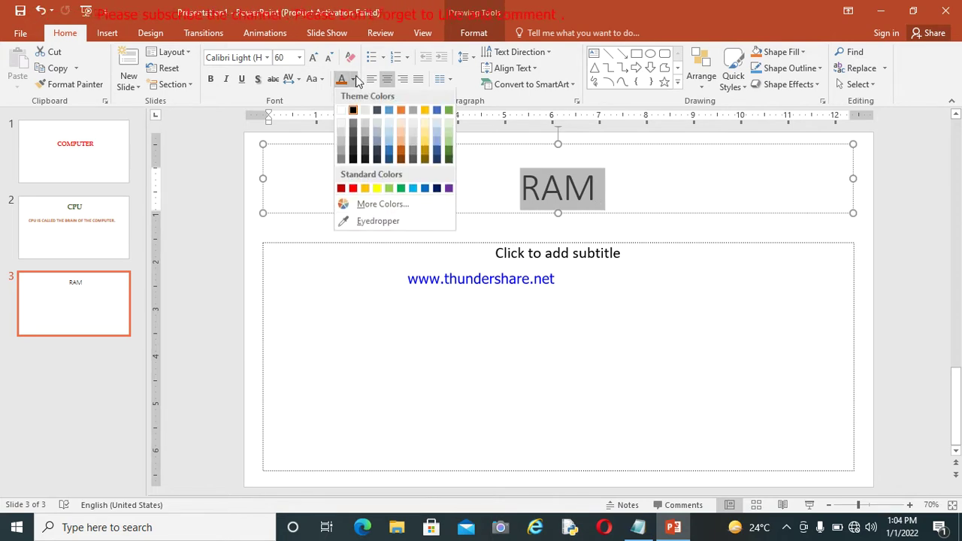
click(449, 160)
click(211, 79)
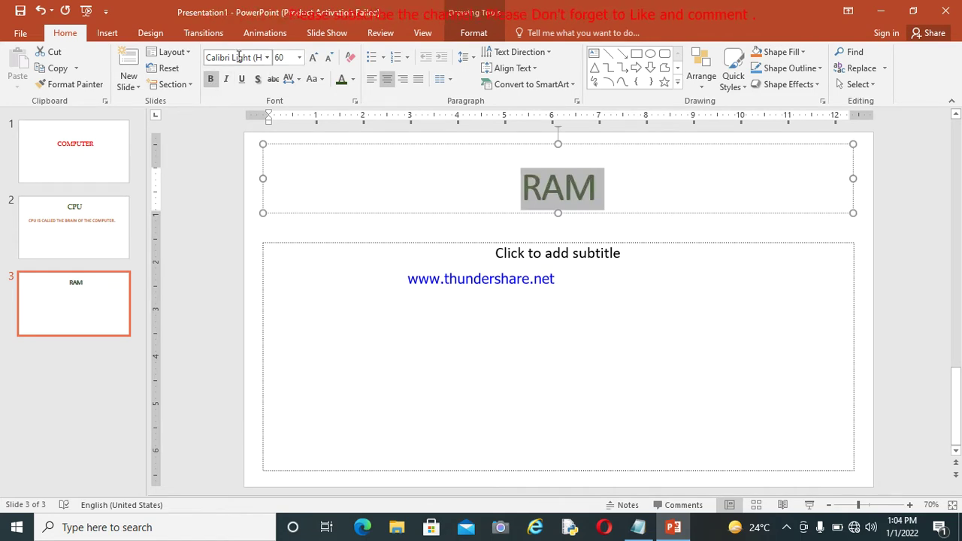
click(239, 59)
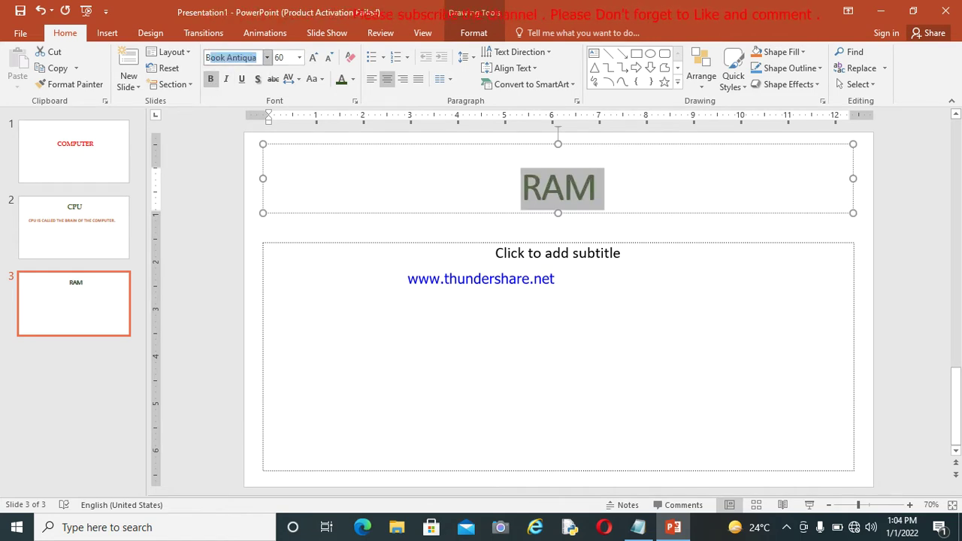
key(Return)
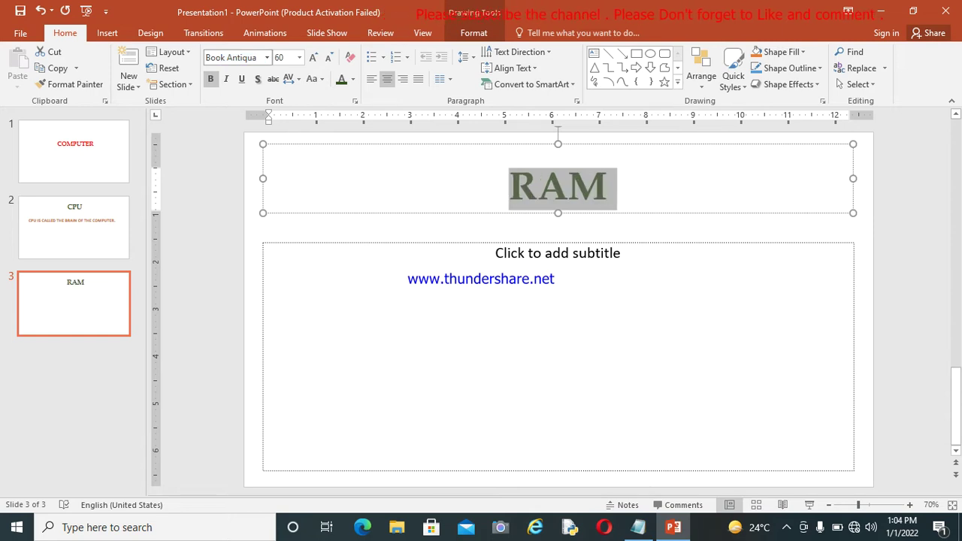
Type the subtitle 'RAM IS CALLED THE RANDOM ACCESS MEMORY. IT CAN BOTH READ AND WRITE DATA TO THE COMPUTER.'.
click(470, 286)
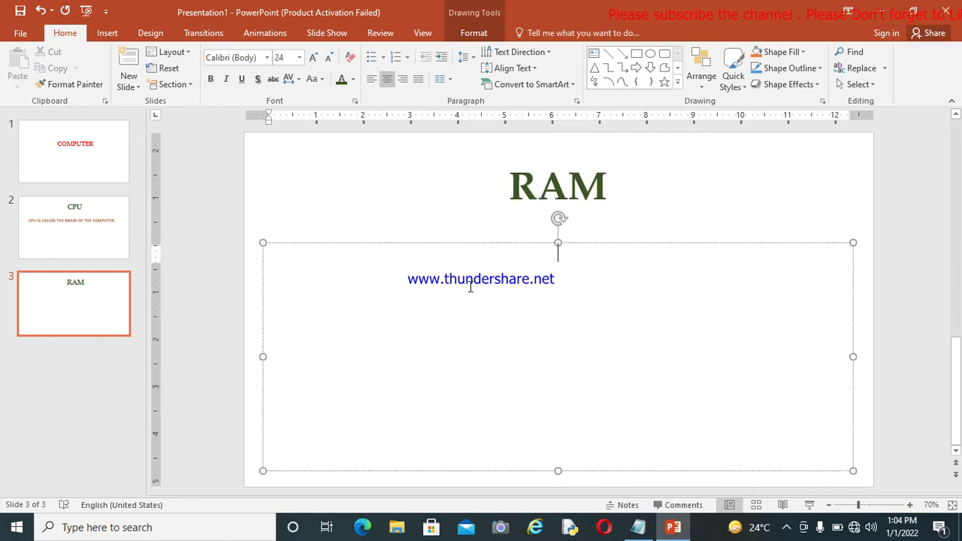
text(RAM IS )
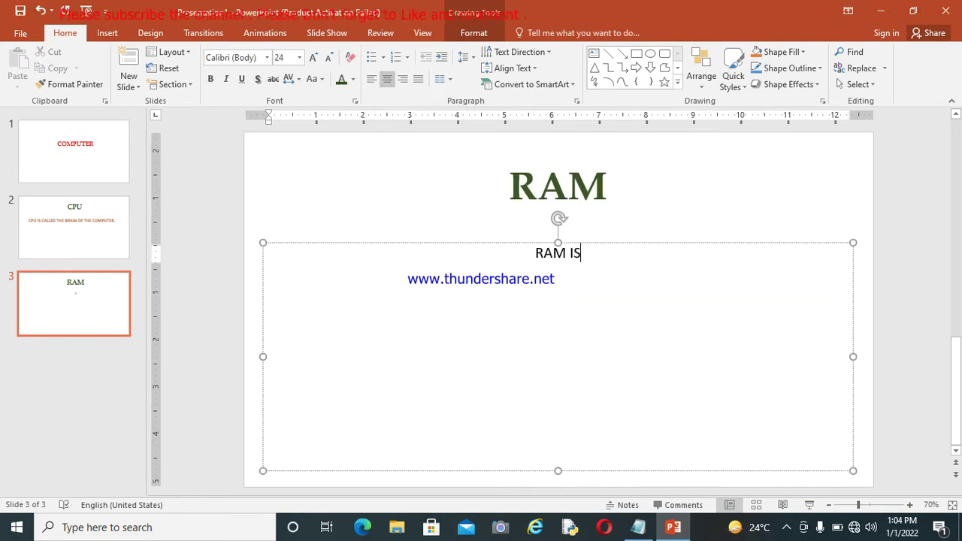
text(CALL)
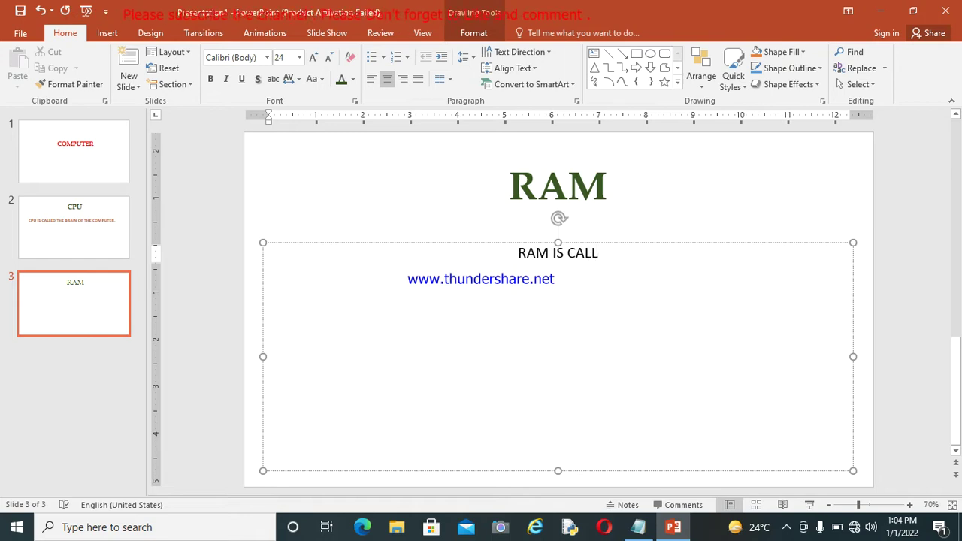
text(ED THR)
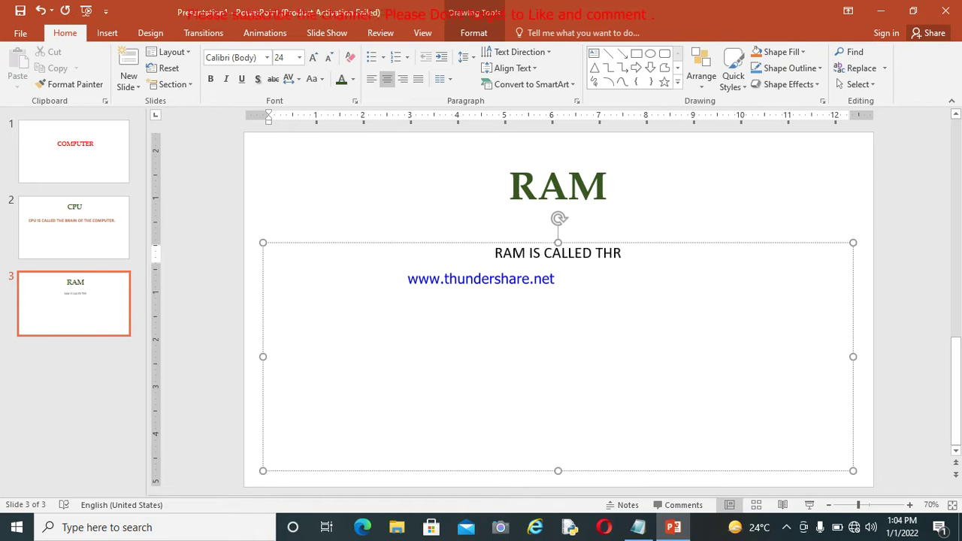
key(BackSpace)
text(E)
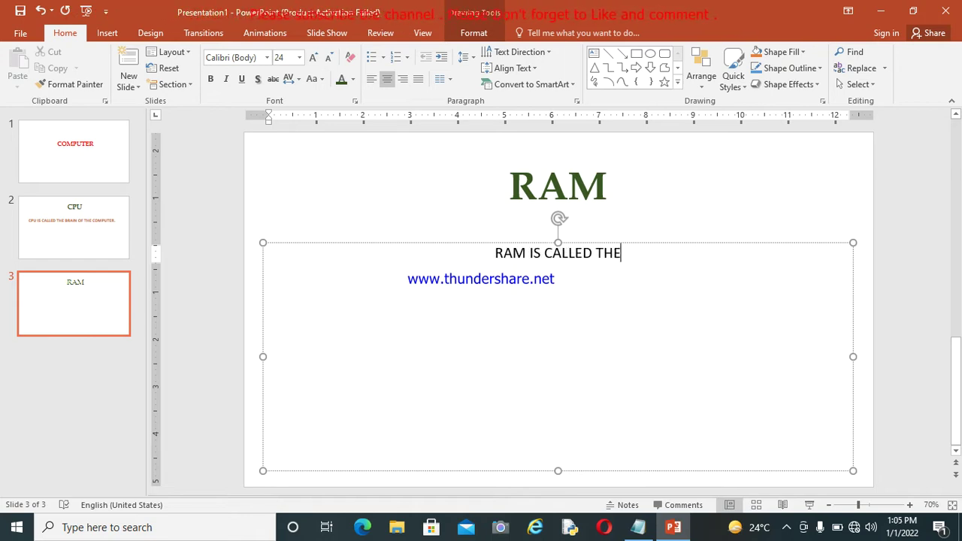
text( RANDOM)
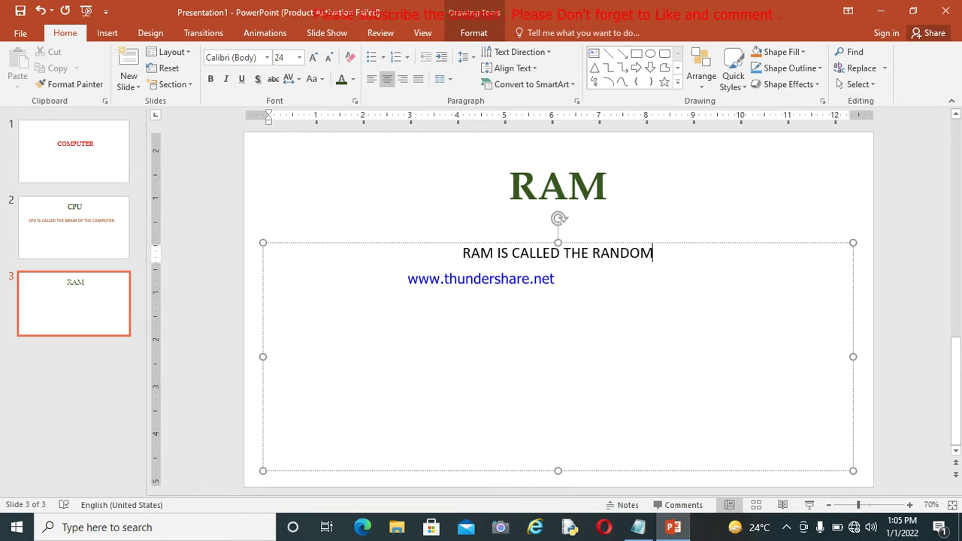
text( ACCESS)
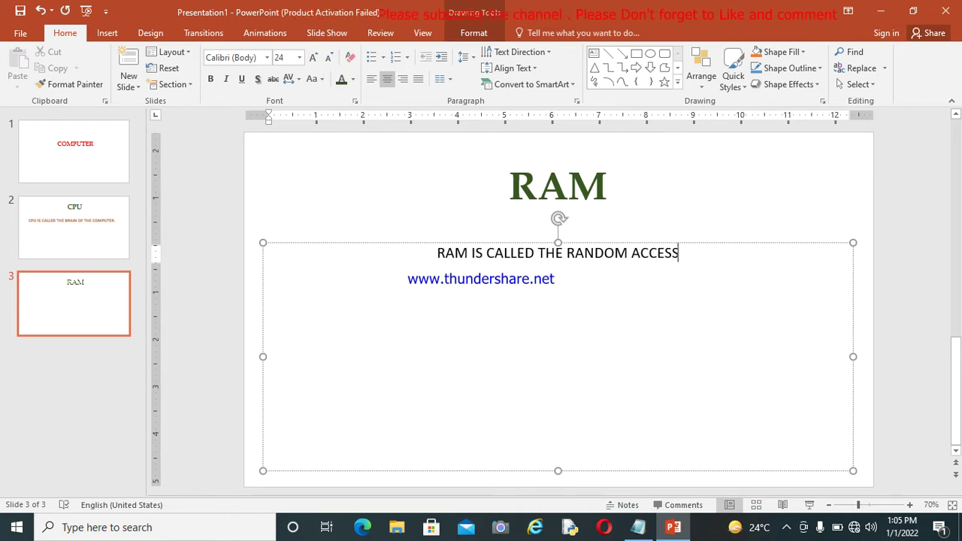
text( MEMO)
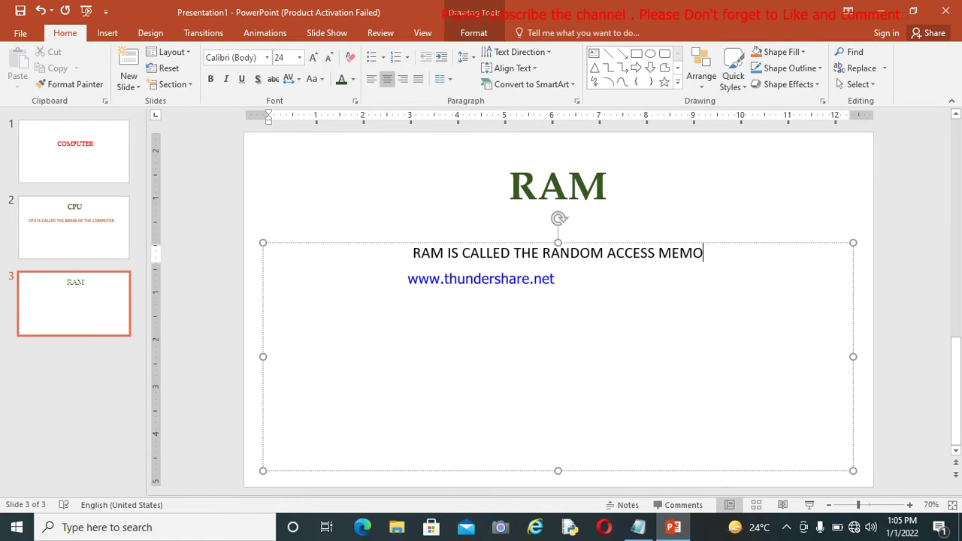
text(RY)
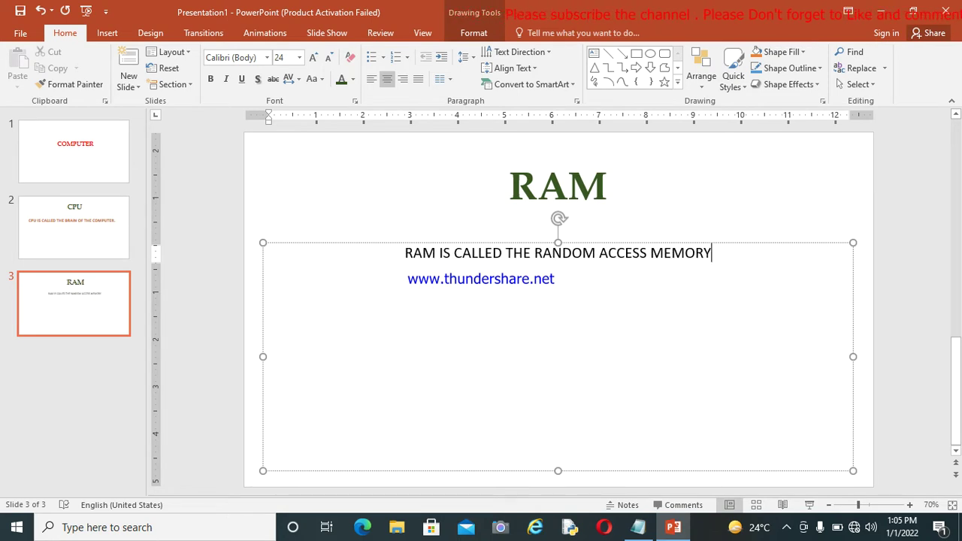
text( . IT CA)
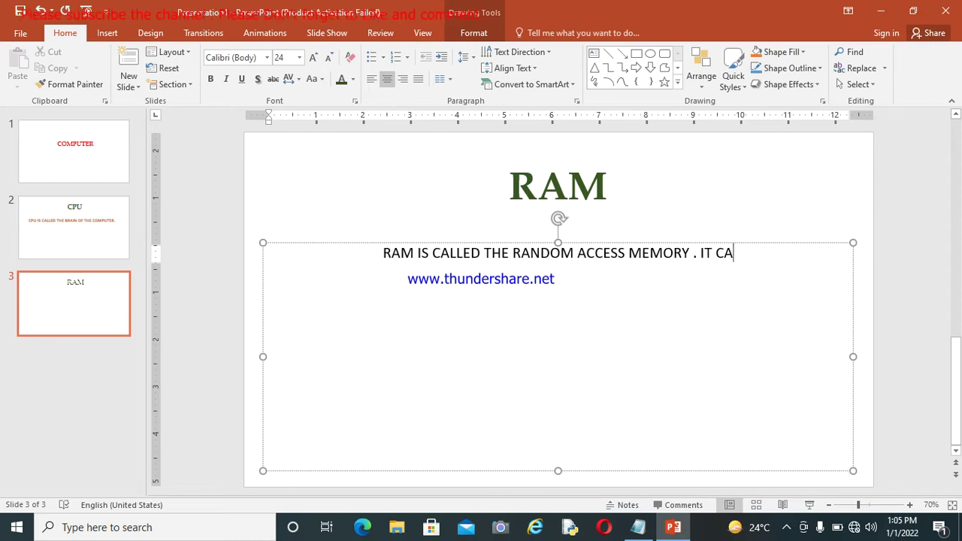
text(N BOTH READ AND )
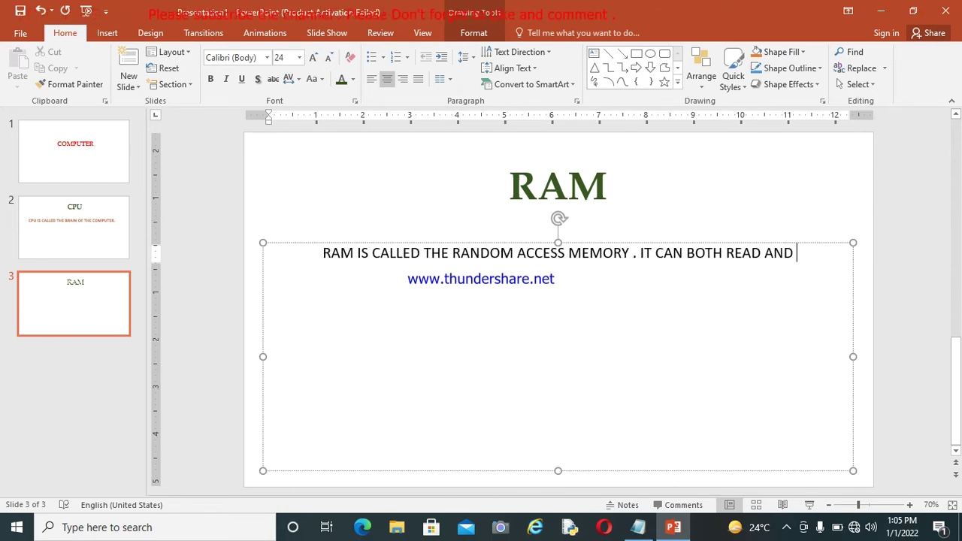
text(WRITE)
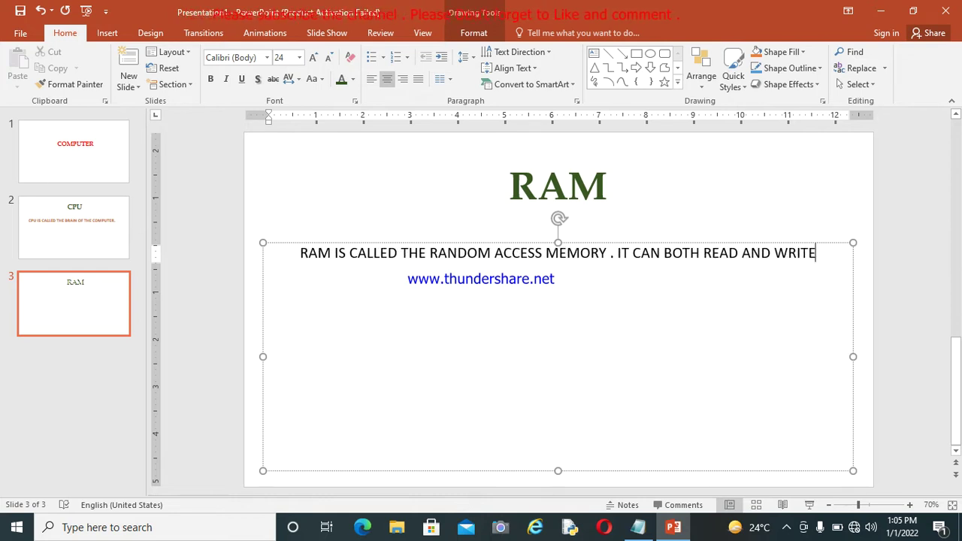
text( DATA T)
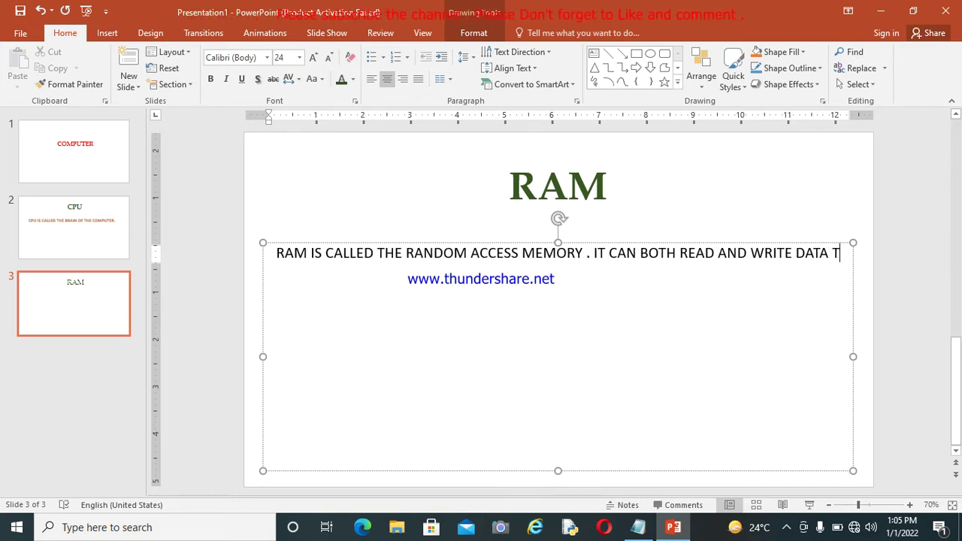
text(O THE COMPUT)
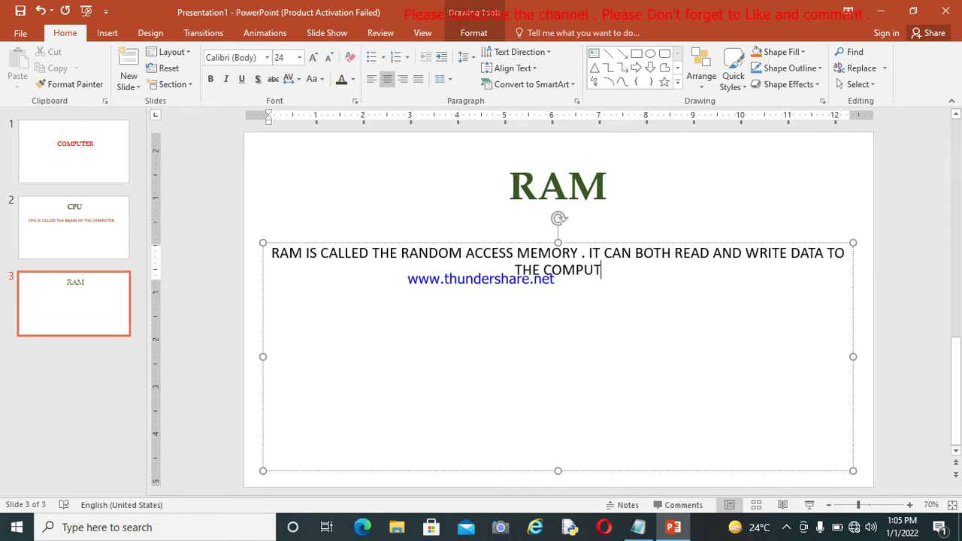
text(ER.)
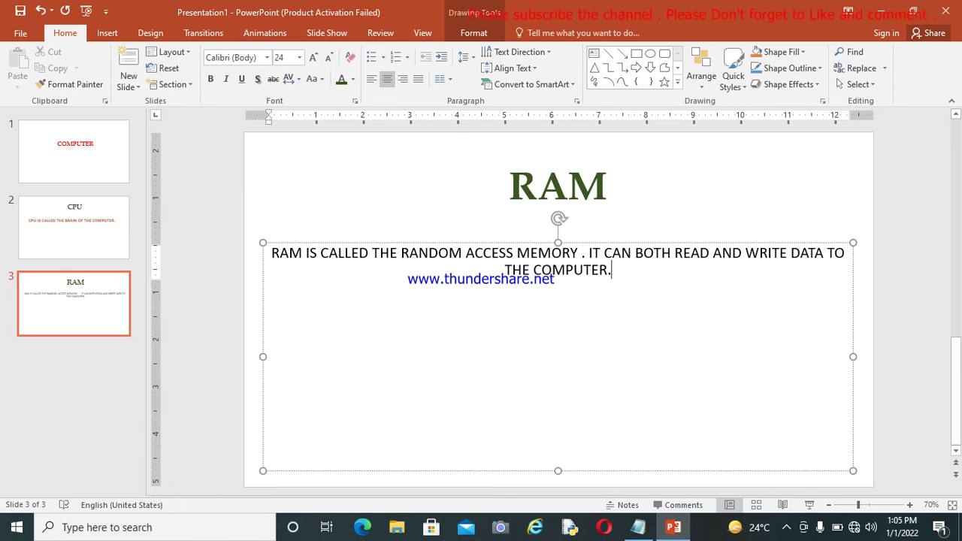
key(ctrl+a)
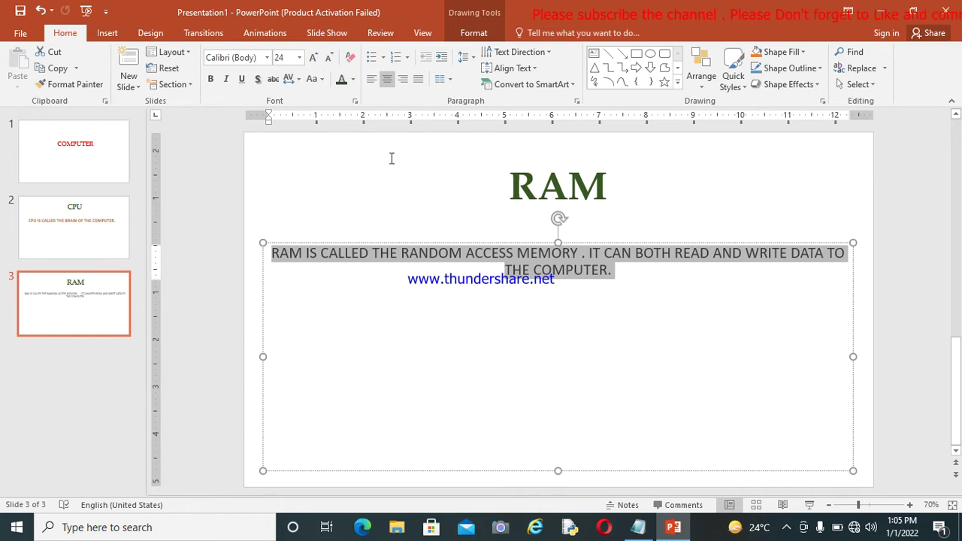
Format the RAM description text dark brown, bold, size 40 and left-aligned.
click(354, 79)
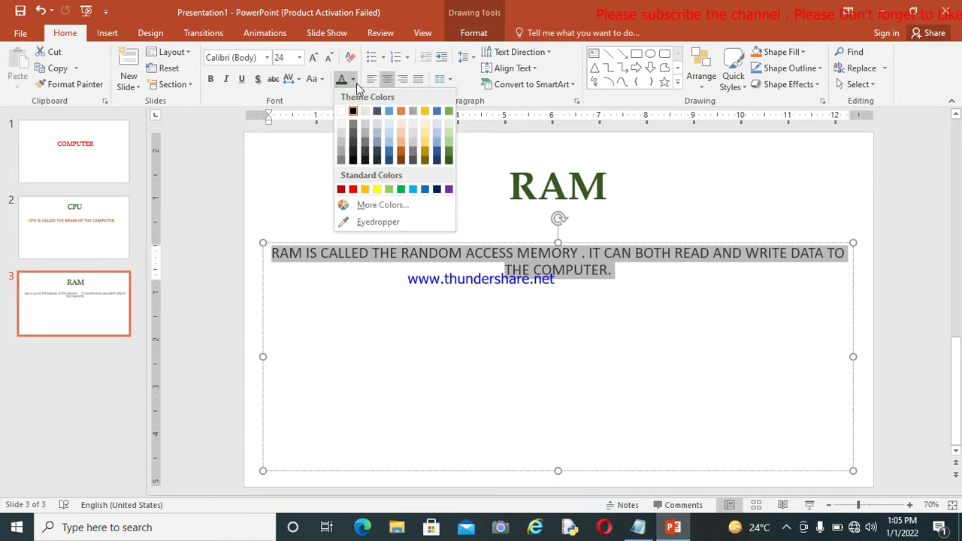
click(399, 161)
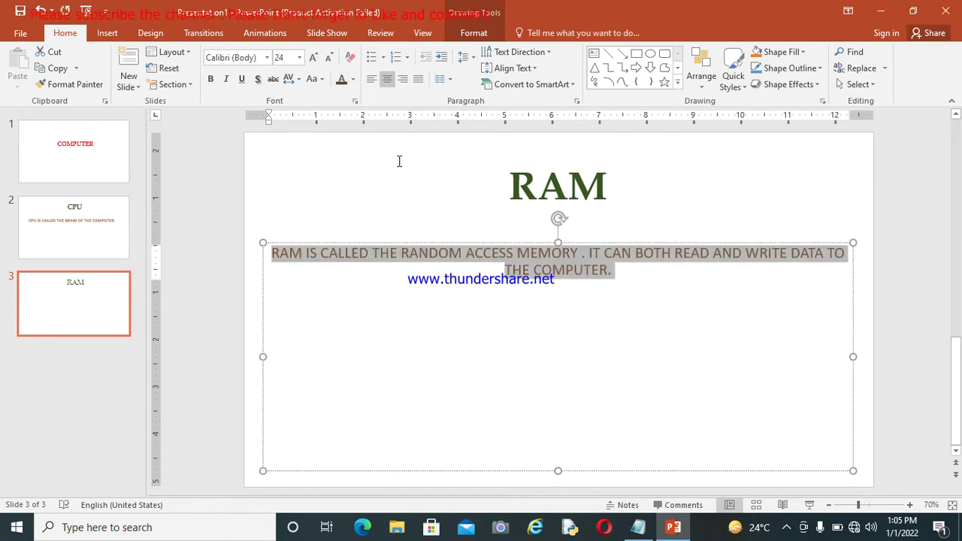
click(211, 80)
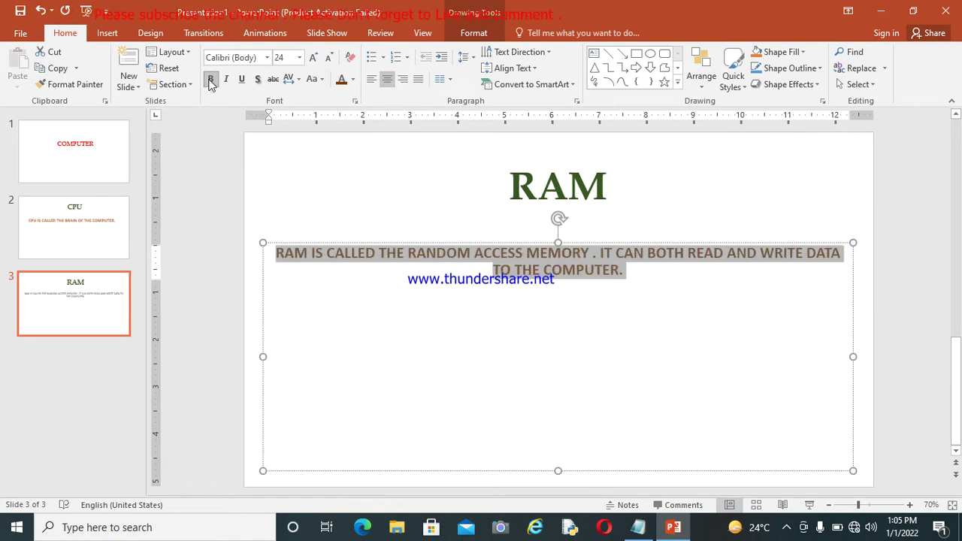
click(300, 58)
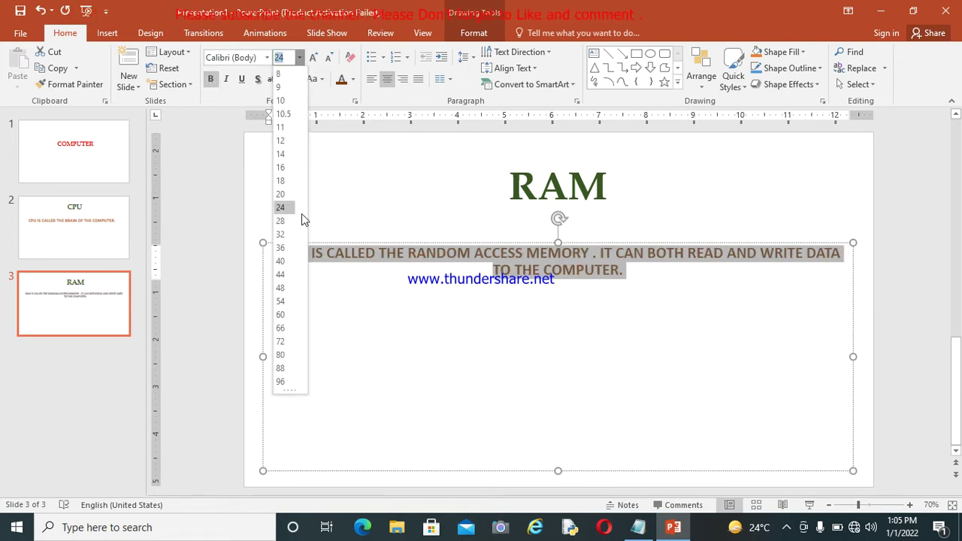
click(280, 261)
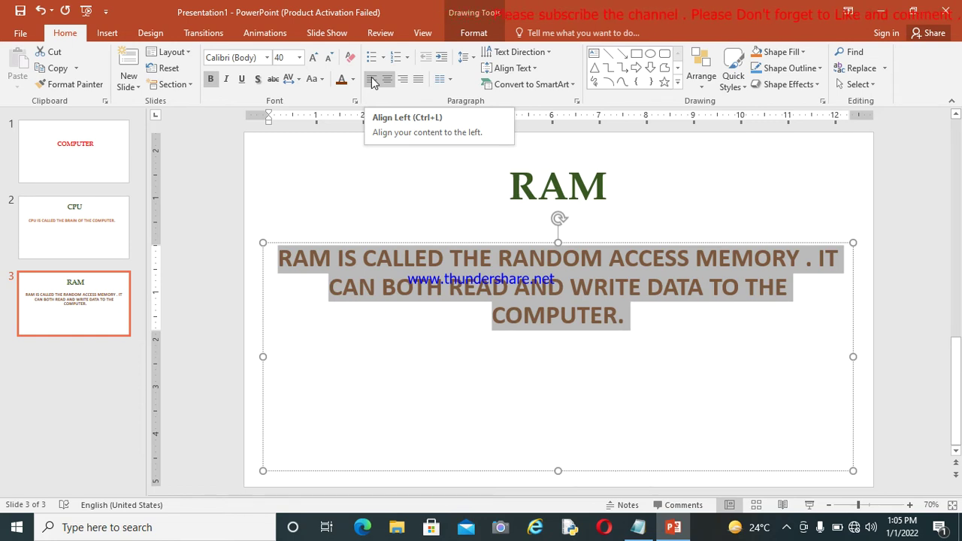
click(372, 80)
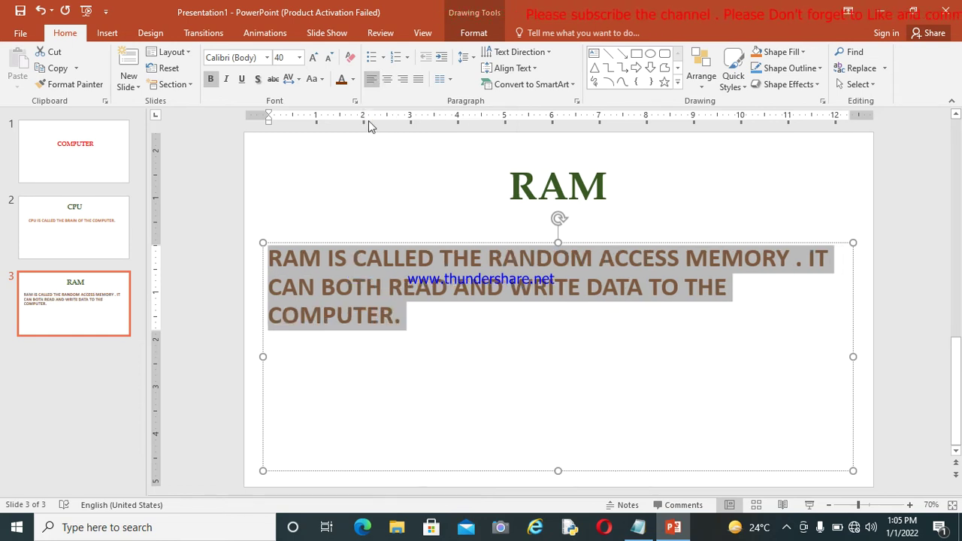
click(90, 165)
click(92, 226)
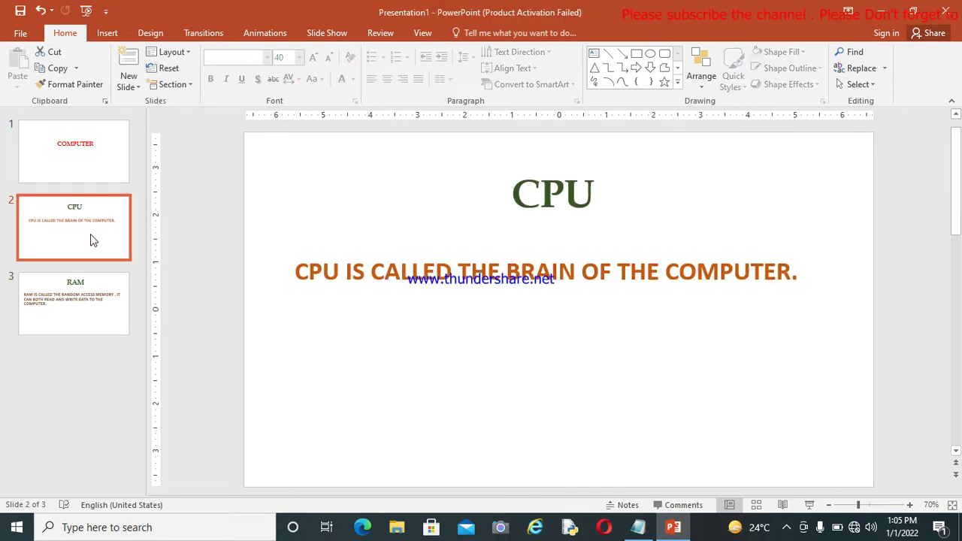
Add a Title Slide after RAM, then raise, widen and shorten its title box.
click(94, 285)
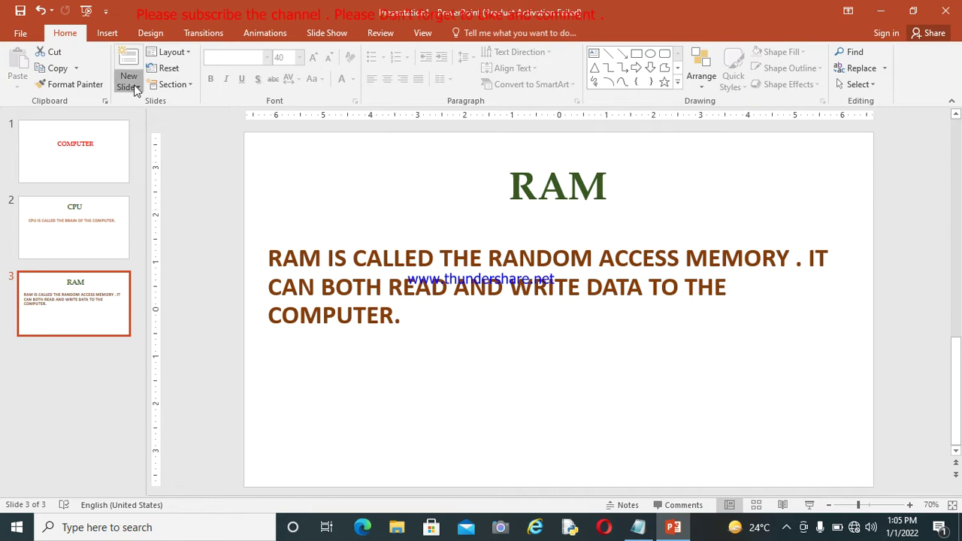
click(136, 88)
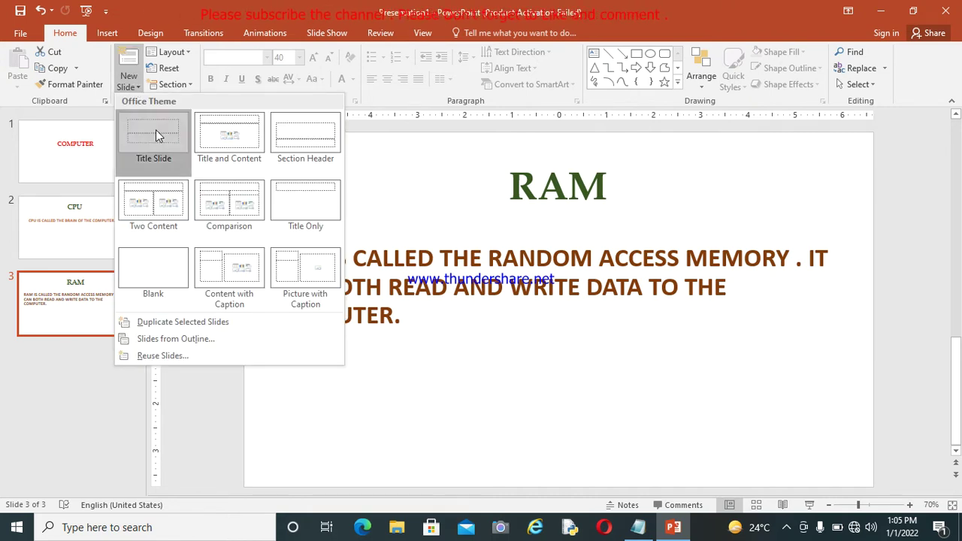
click(156, 131)
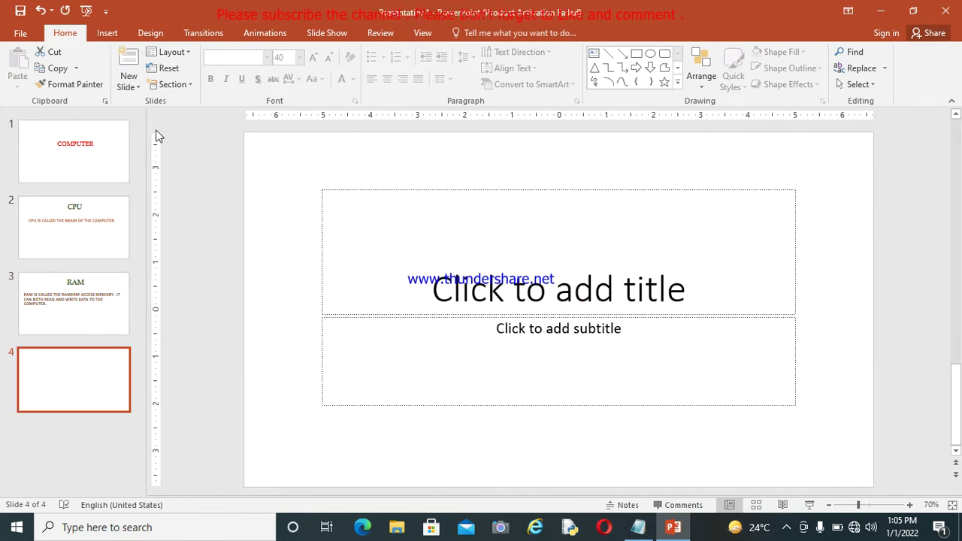
click(457, 194)
drag(482, 191, 418, 150)
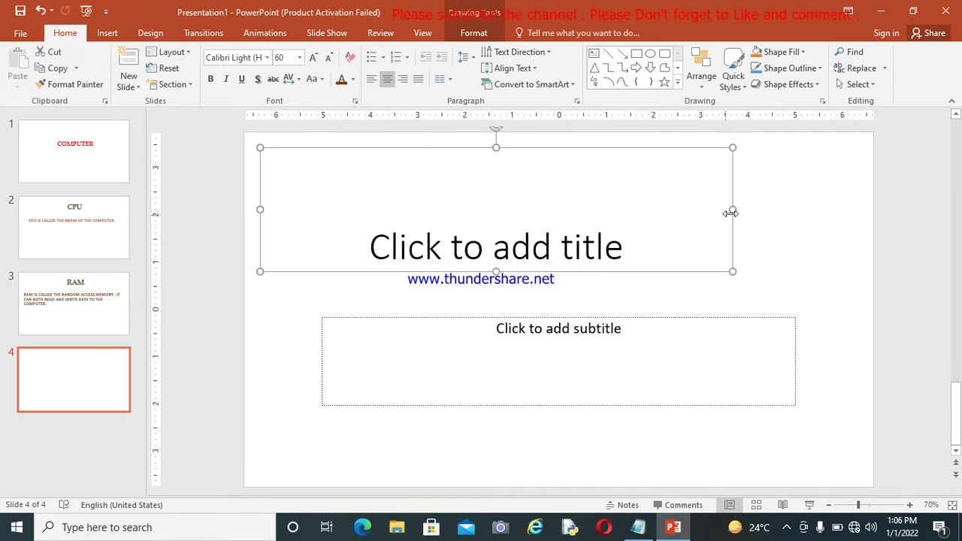
drag(733, 211, 847, 209)
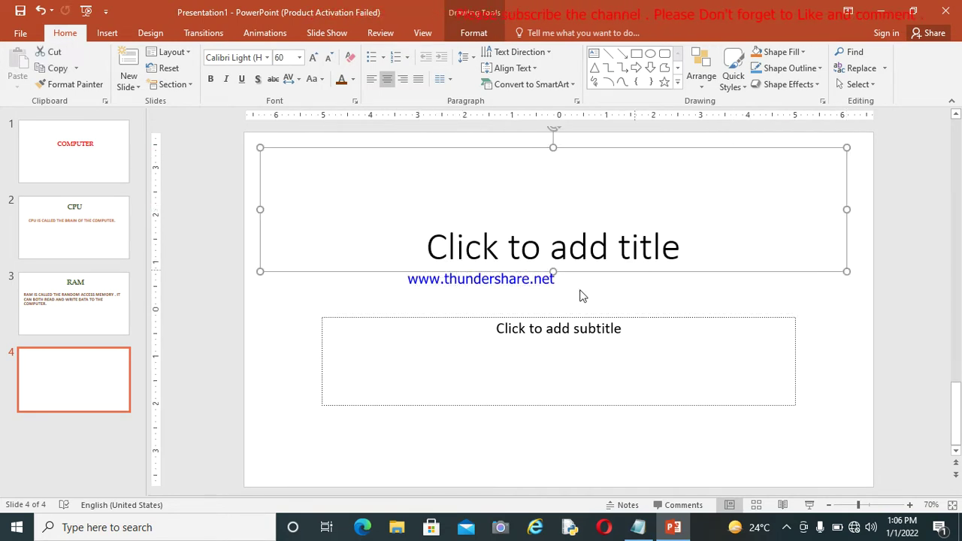
drag(553, 271, 553, 227)
Title the new slide 'KEYBOARD' in bold, dark green Book Antiqua.
click(544, 196)
text(KEY)
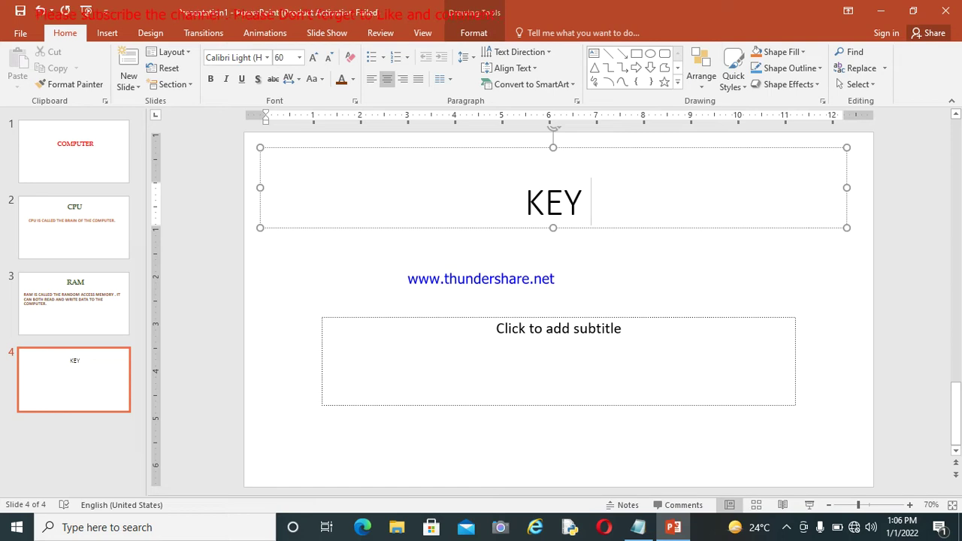
text(BOARD)
key(ctrl+a)
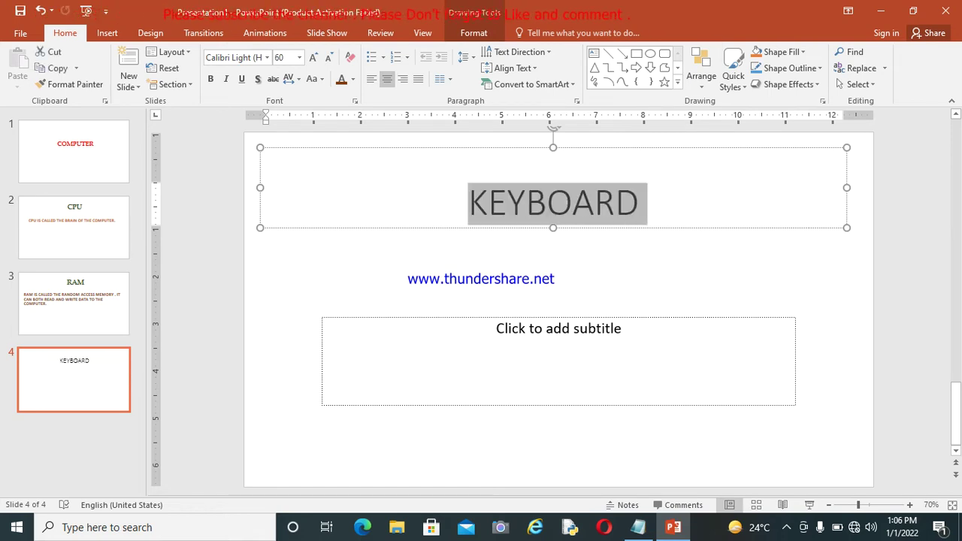
click(214, 80)
click(353, 80)
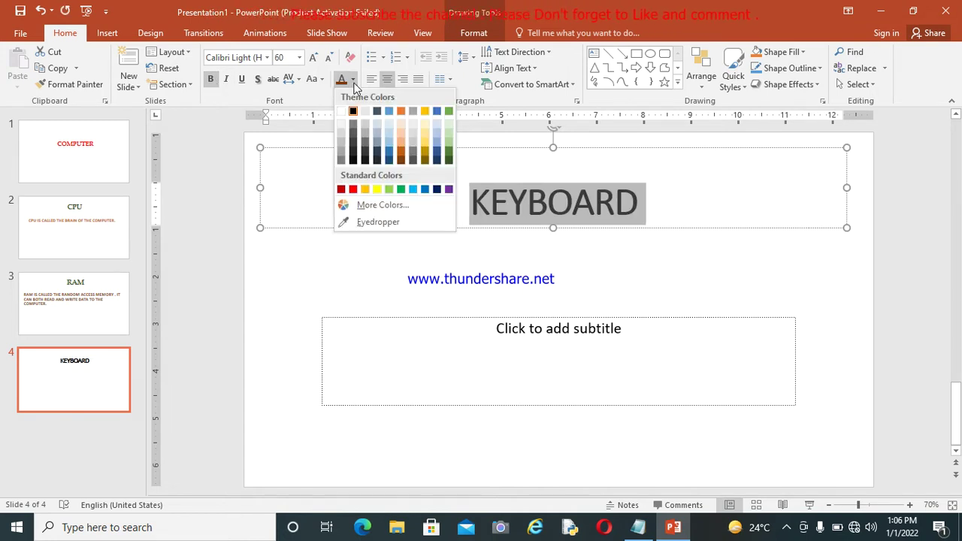
click(448, 161)
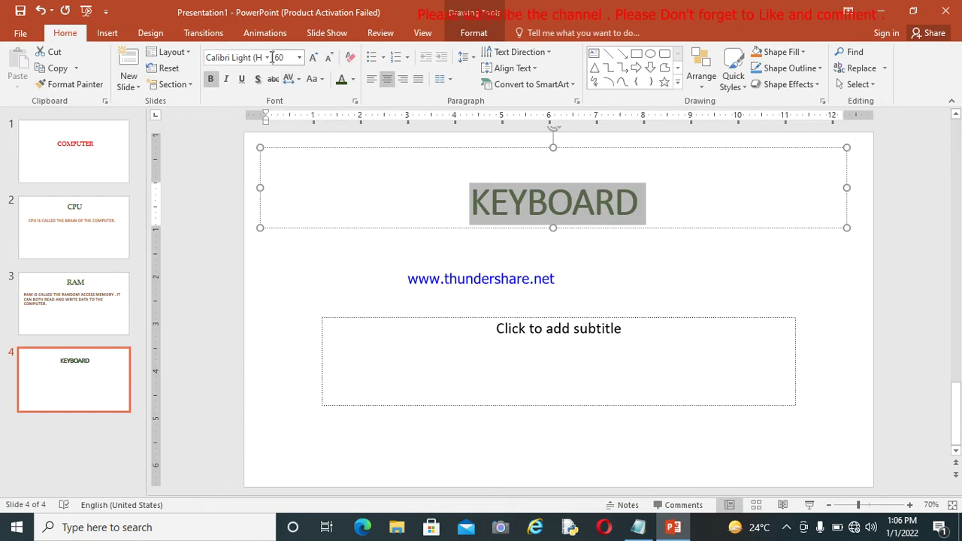
click(243, 58)
text(Book Antiqua)
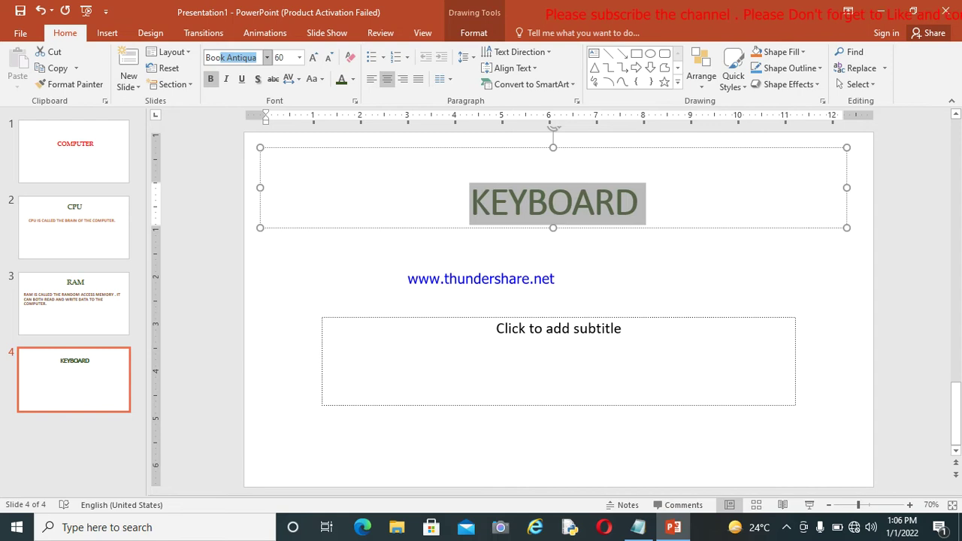
key(Return)
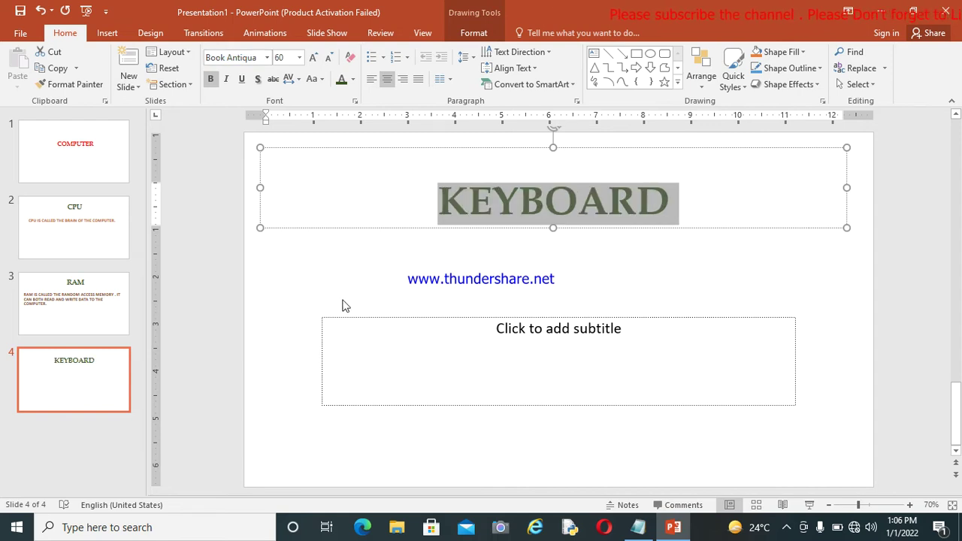
click(446, 352)
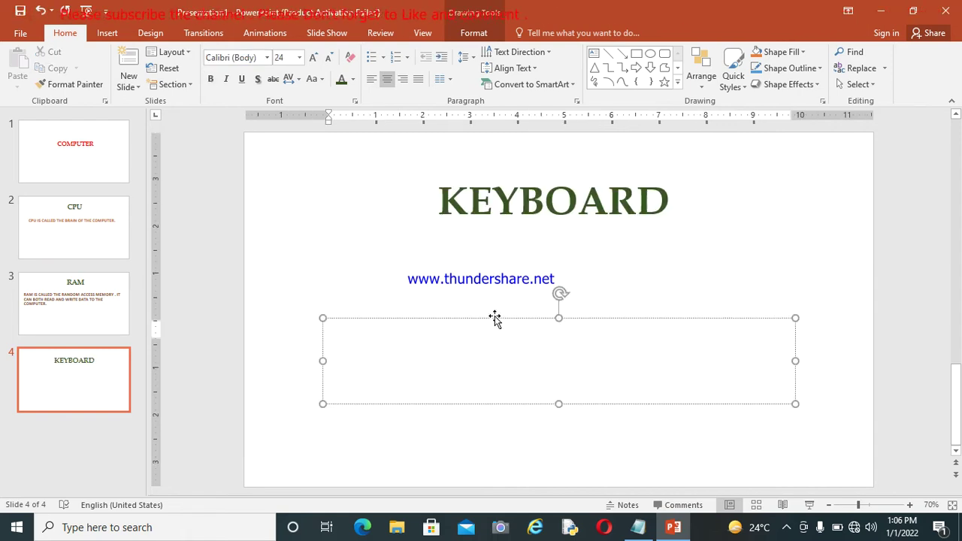
Move and enlarge the subtitle box, then describe the keyboard as an input/typing device with numeric keys.
drag(494, 319, 445, 239)
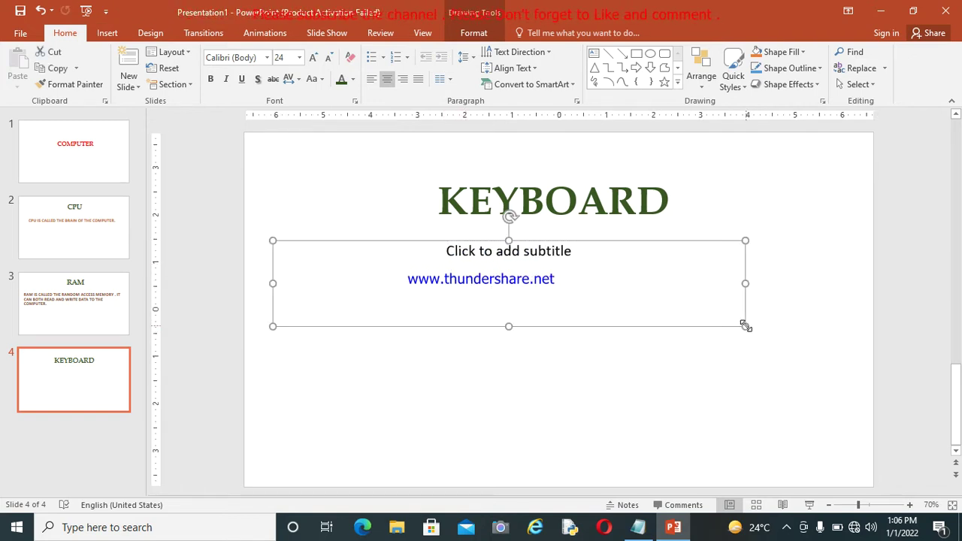
drag(745, 325, 834, 450)
click(561, 271)
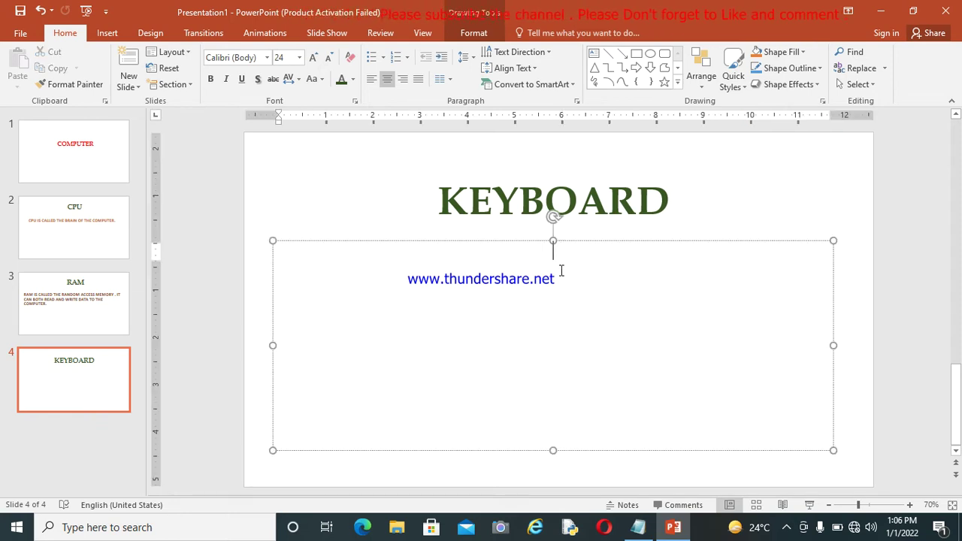
text(KEY)
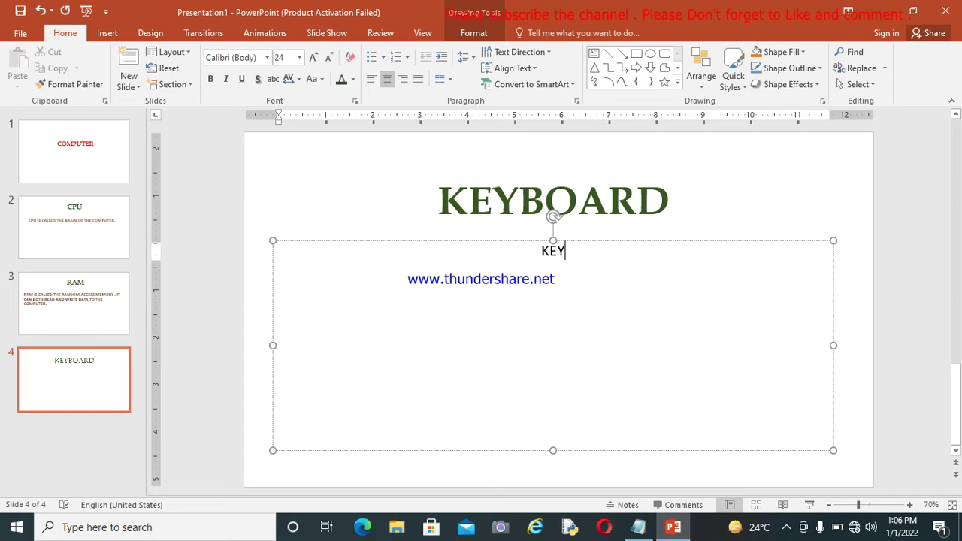
text(BOARD)
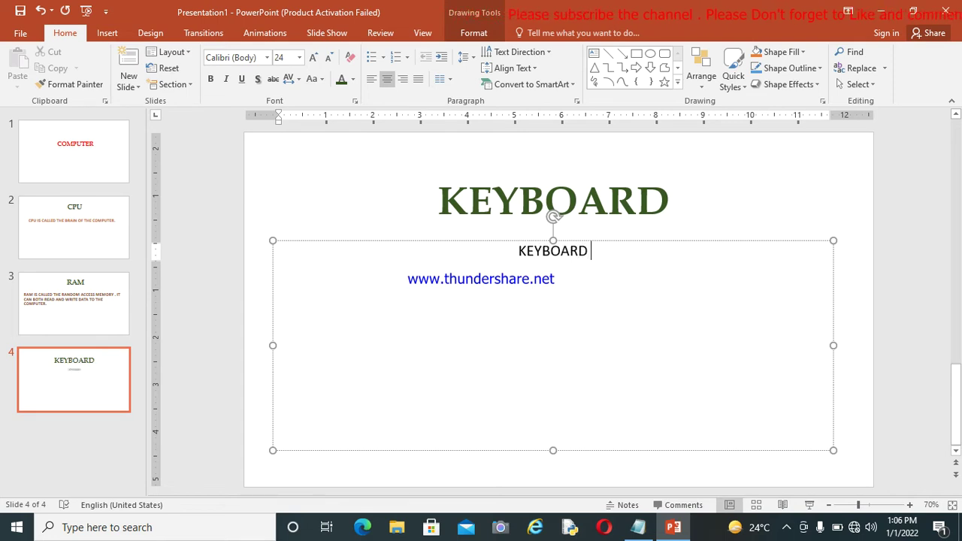
text( U)
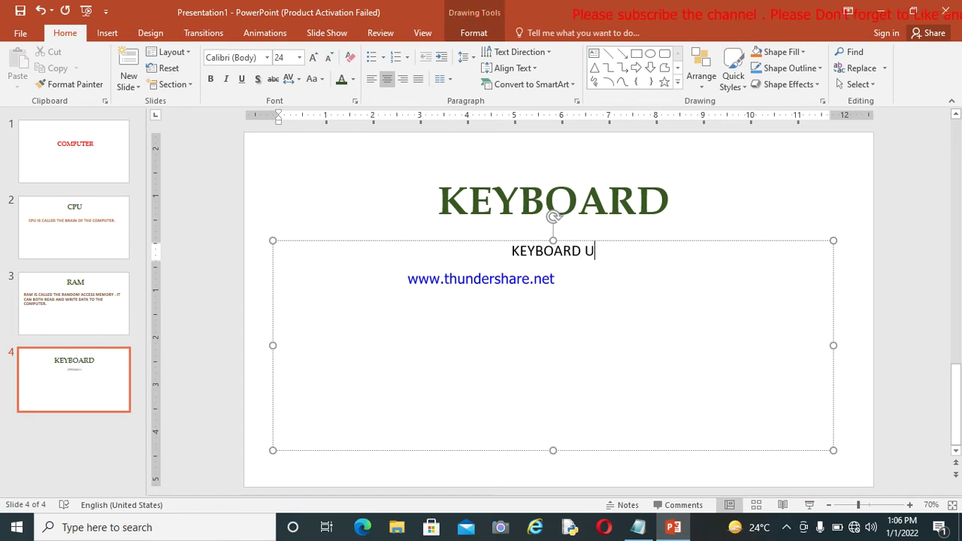
key(BackSpace)
text(IS)
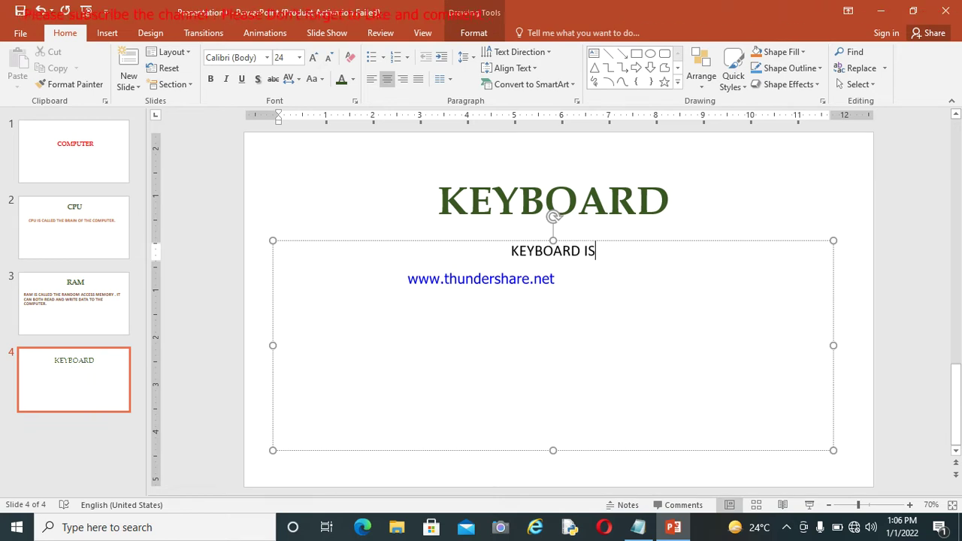
text( CALLED)
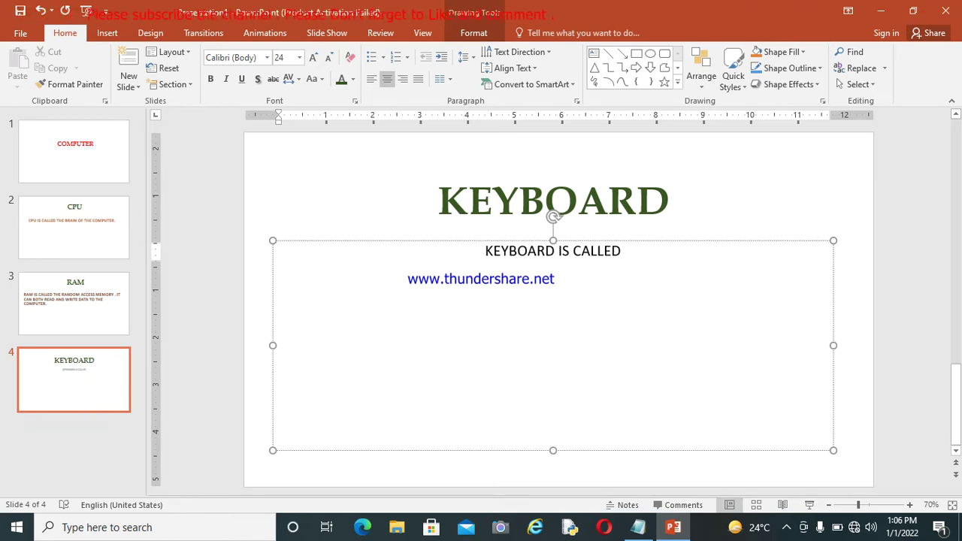
text( AN INPUT DEVICE. IT IS ALSO CALLED TYPING DEVICE. IT CONTAINS)
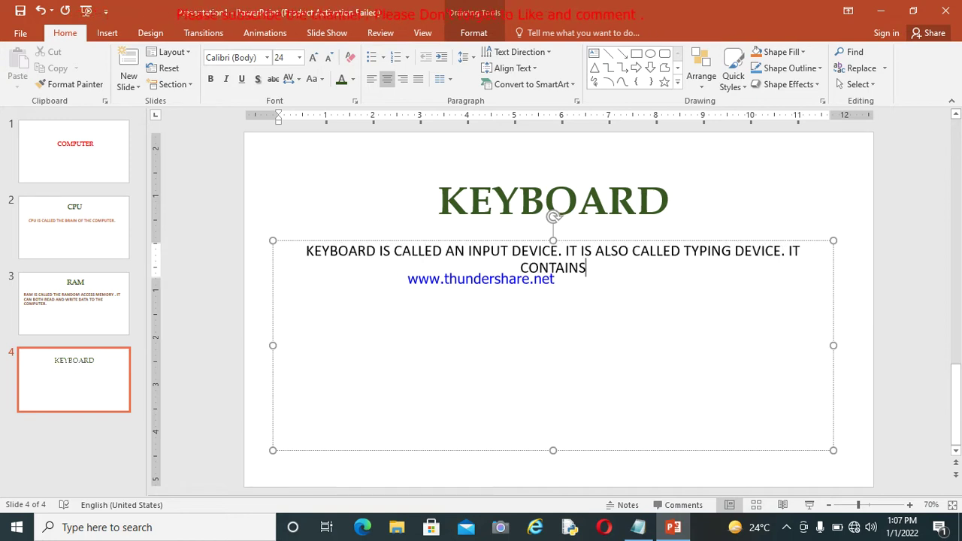
text( NUMERIC KE)
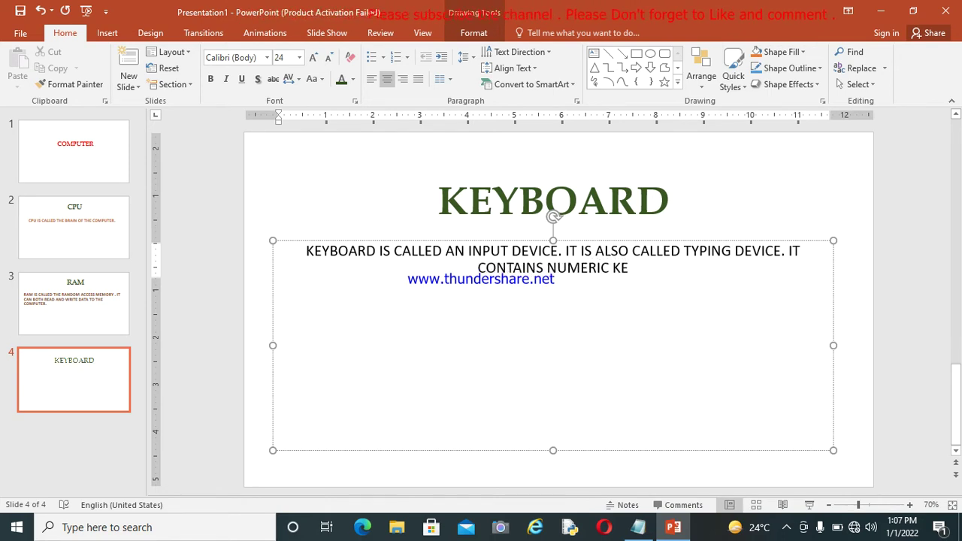
text(YS, A)
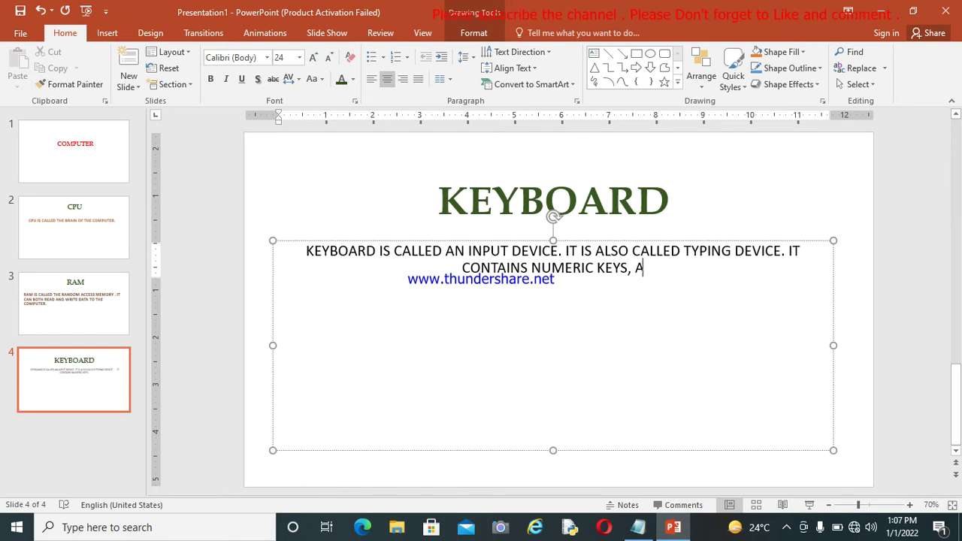
text(LPHAB)
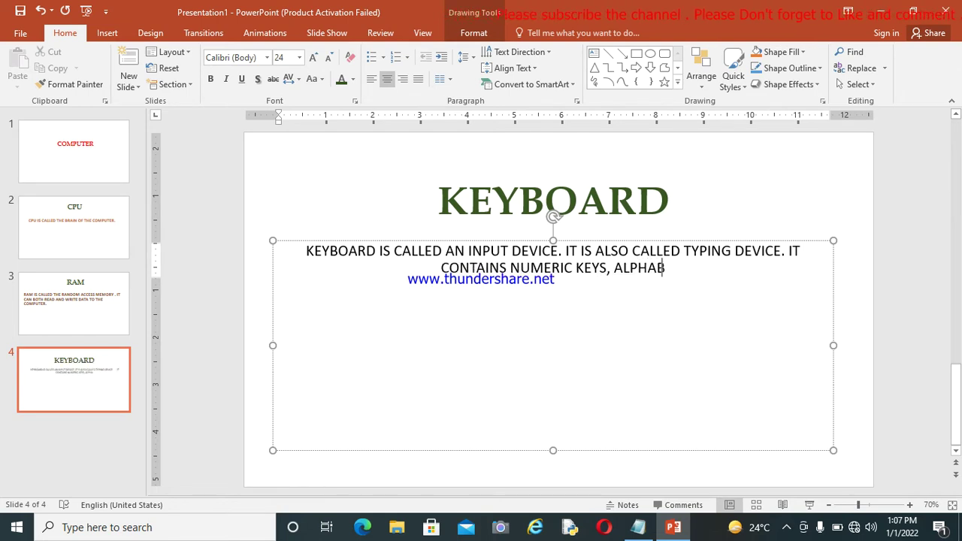
text(ETS A)
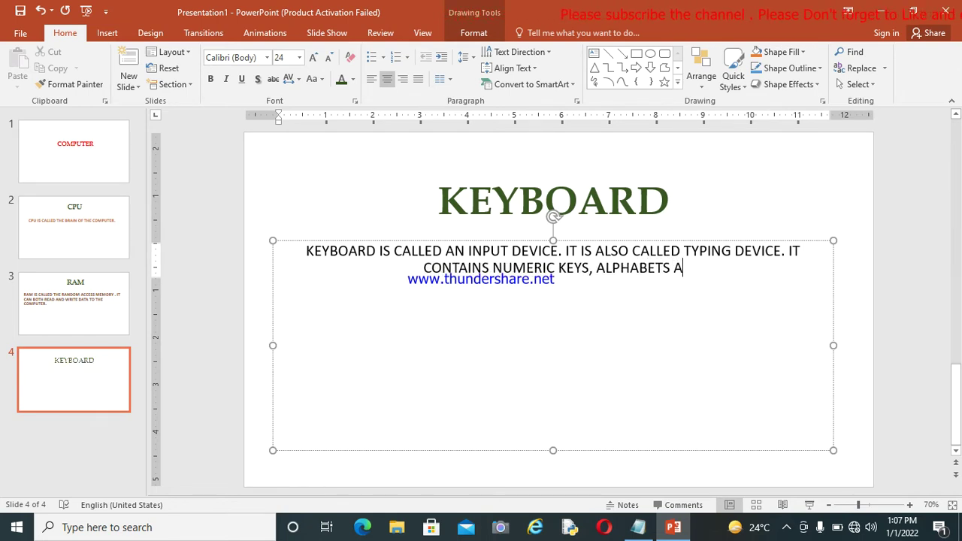
text(ND OTH)
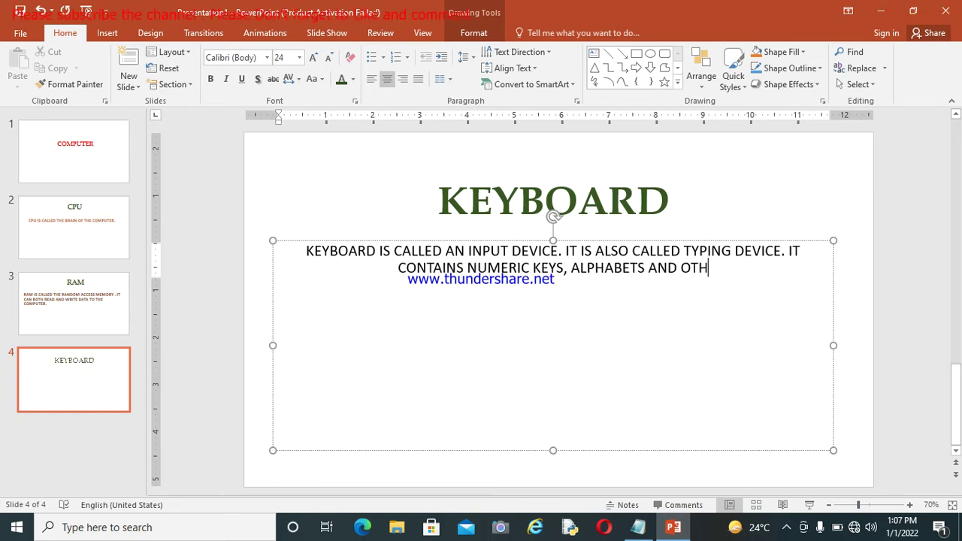
text(ER SPE)
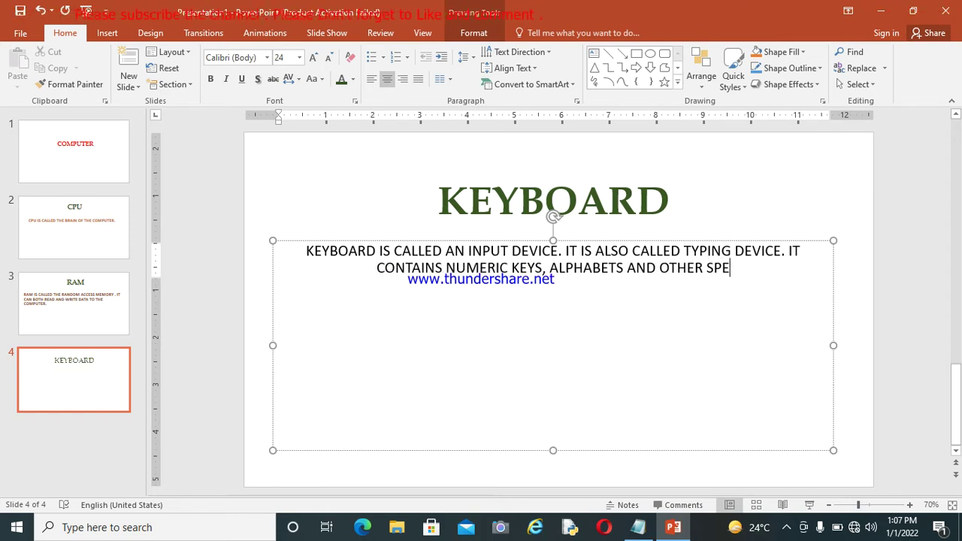
text(CIAL CHARACTERS.)
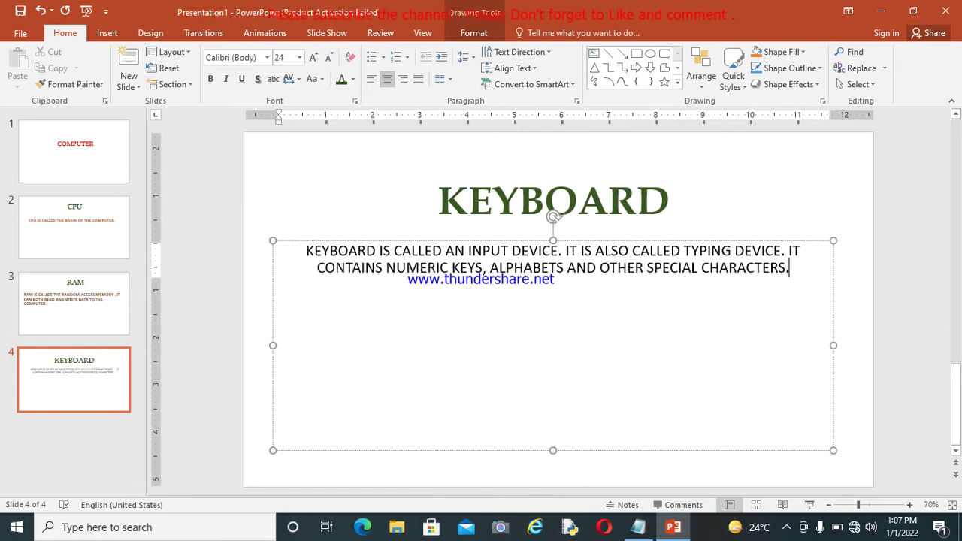
key(ctrl+a)
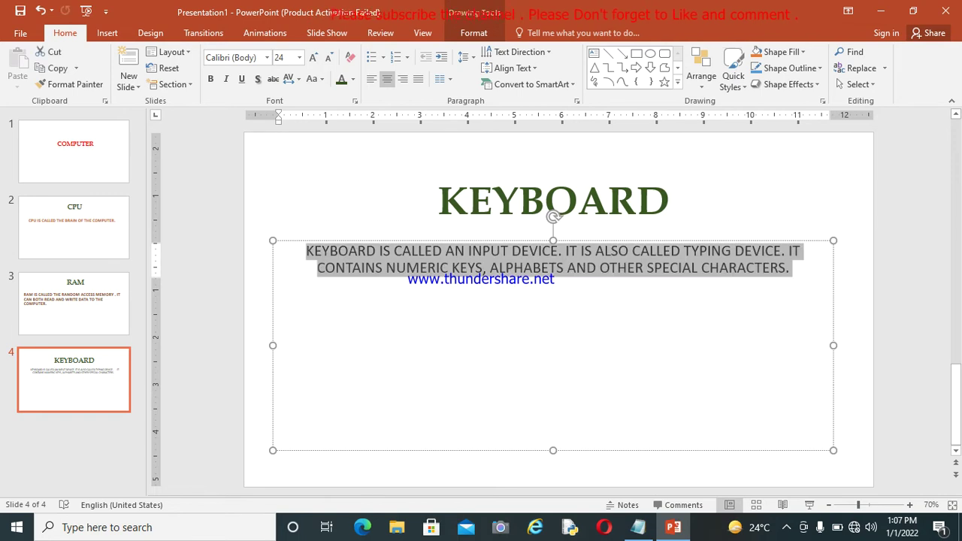
Format the keyboard description dark orange-brown, bold, left-aligned, size 40, in Book Antiqua.
click(354, 80)
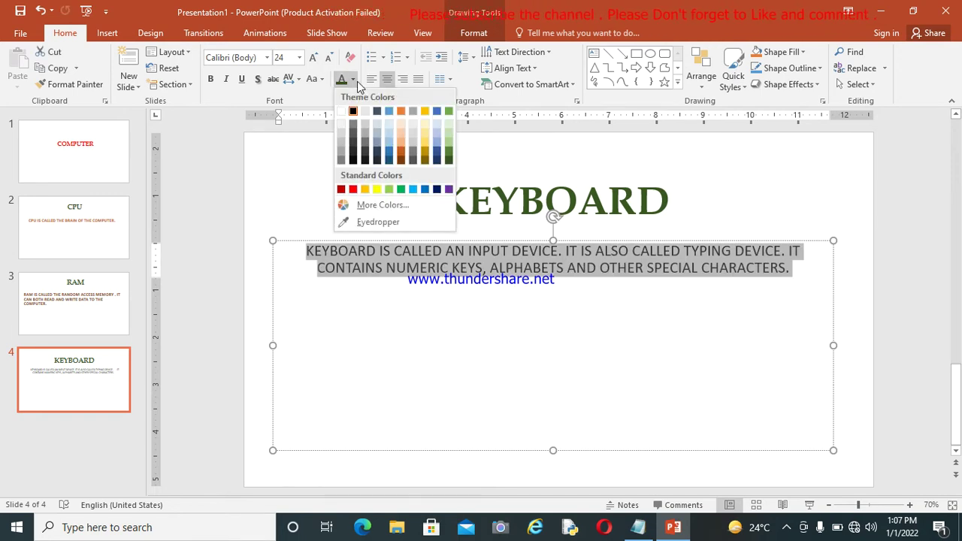
click(404, 160)
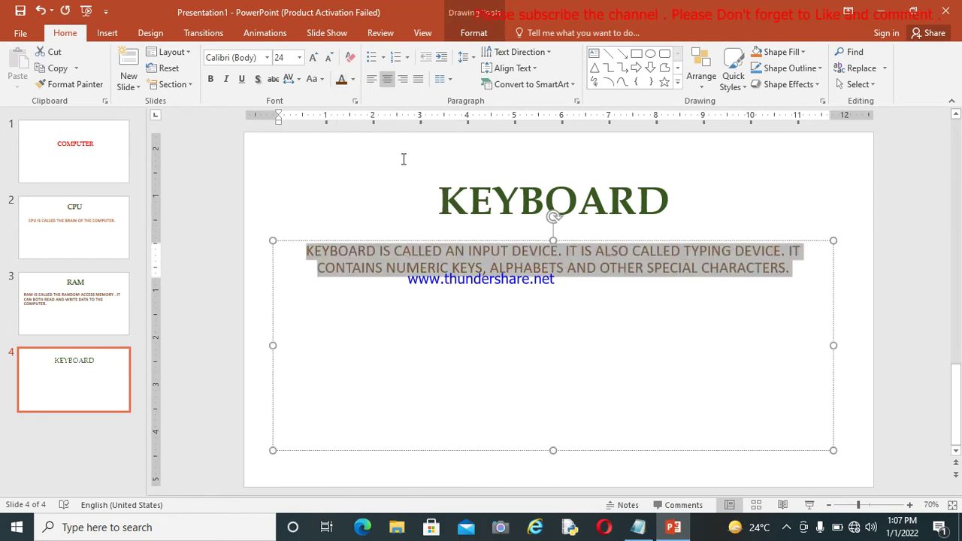
click(211, 80)
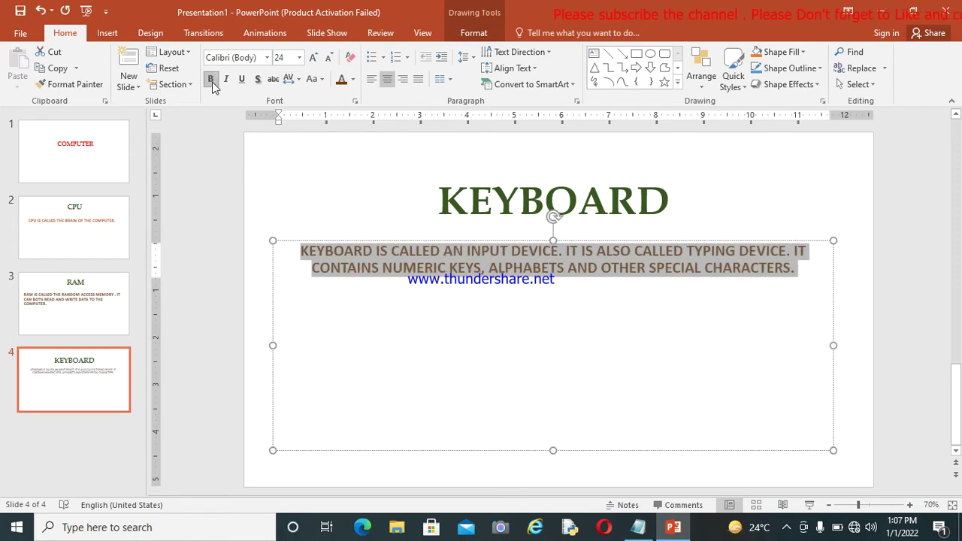
click(370, 81)
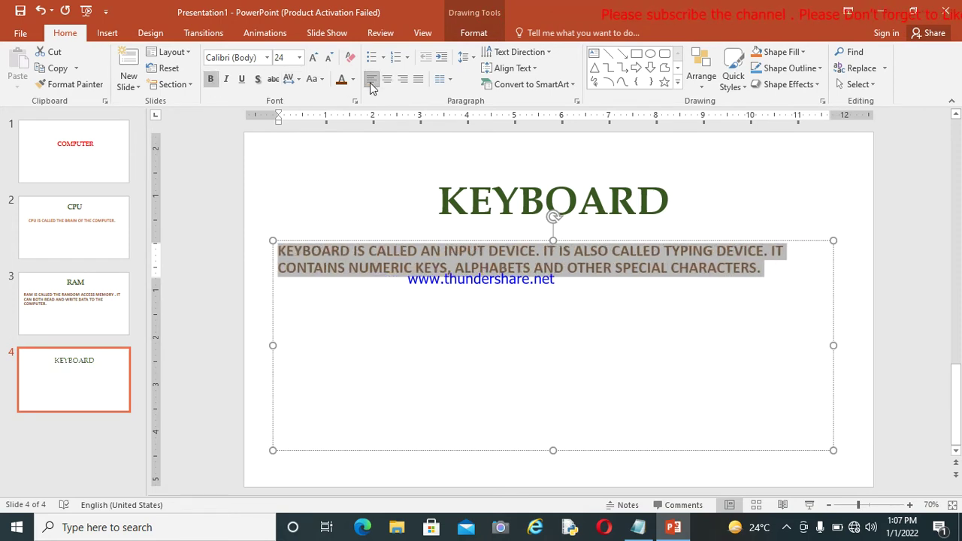
click(301, 59)
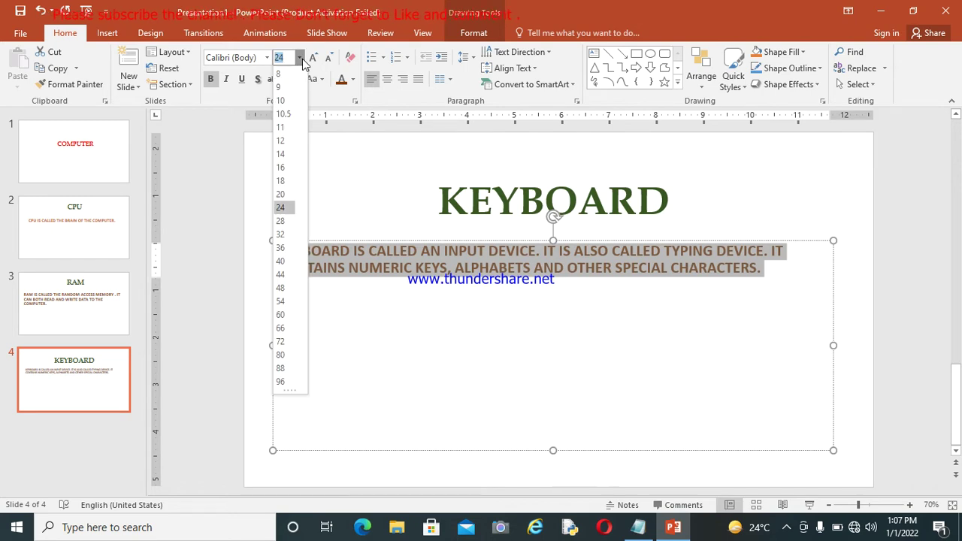
click(281, 261)
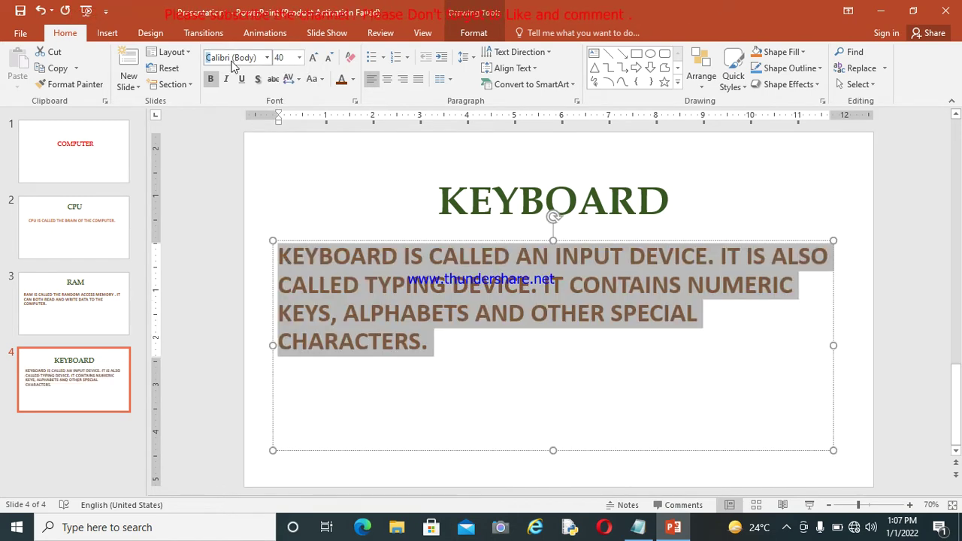
click(231, 58)
text(B)
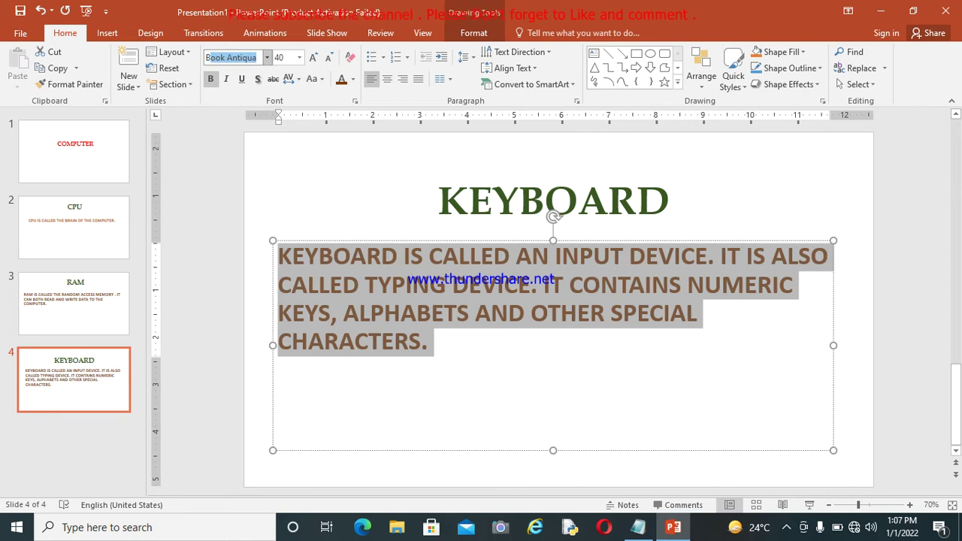
text(oo)
key(Return)
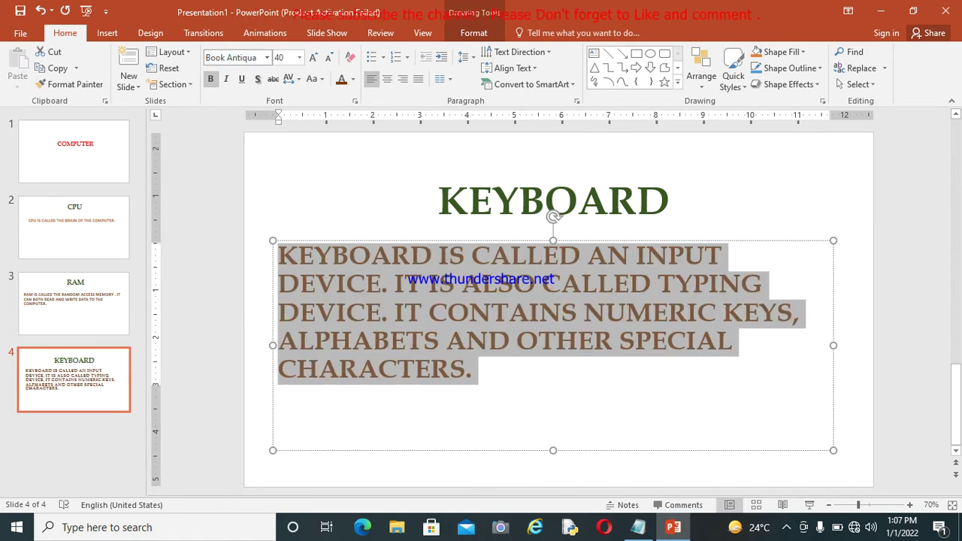
click(78, 316)
Set the whole RAM description on slide 3 in Book Antiqua.
click(319, 258)
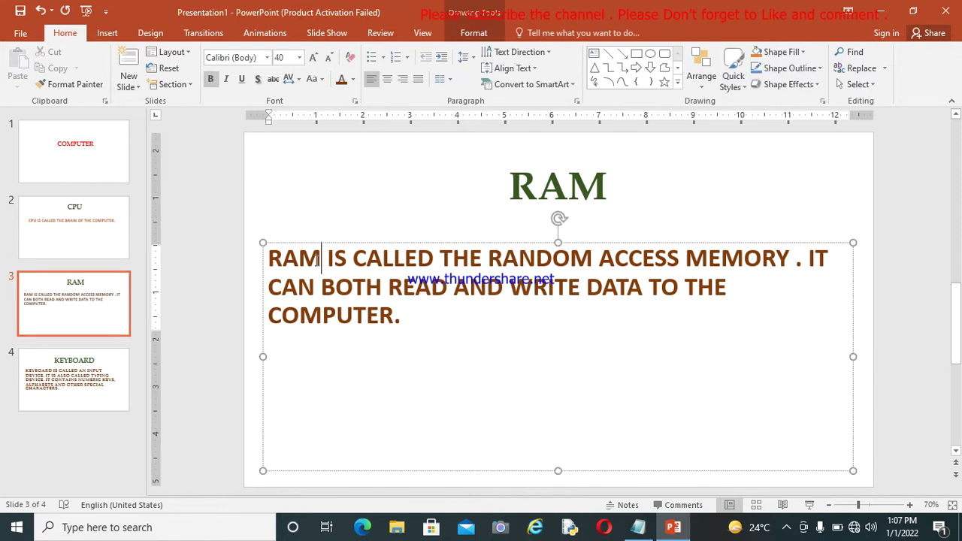
key(ctrl+a)
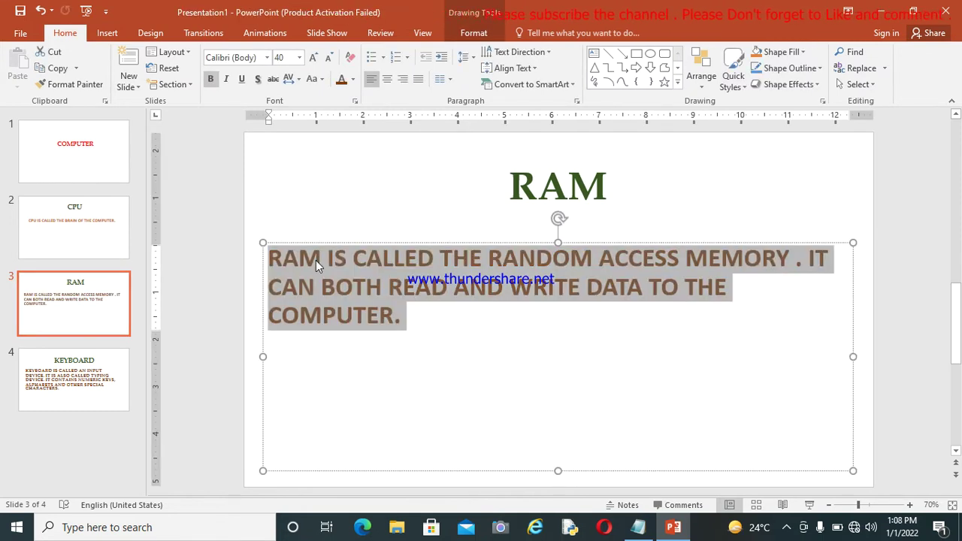
click(219, 58)
text(Book Antiqua)
key(Return)
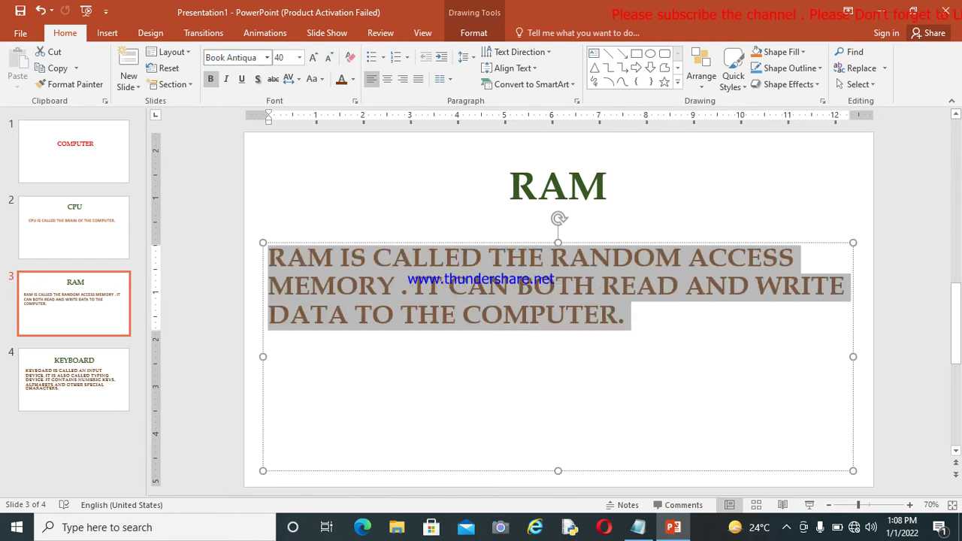
Left-align the CPU description on slide 2 and set it in Book Antiqua.
click(79, 159)
click(91, 248)
click(86, 301)
click(92, 355)
click(79, 252)
click(324, 276)
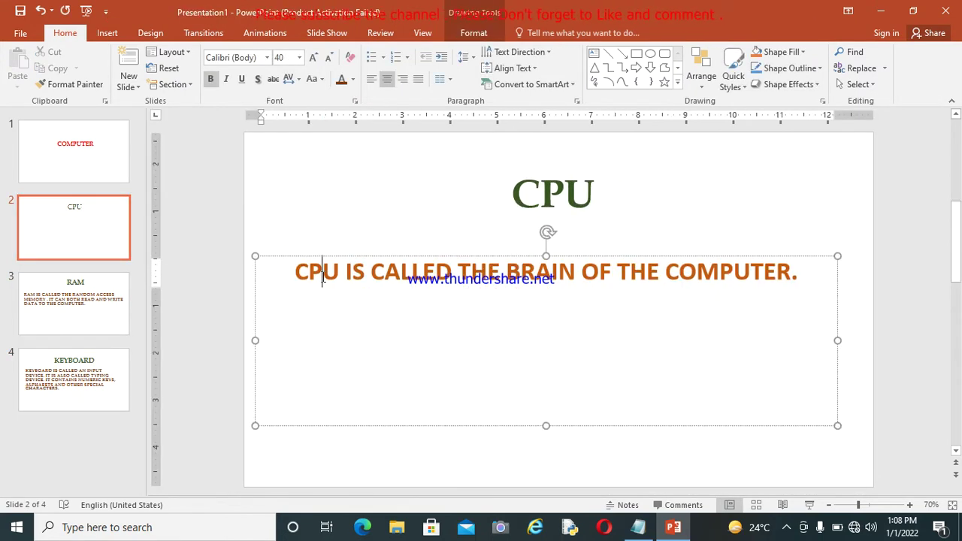
triple_click(323, 276)
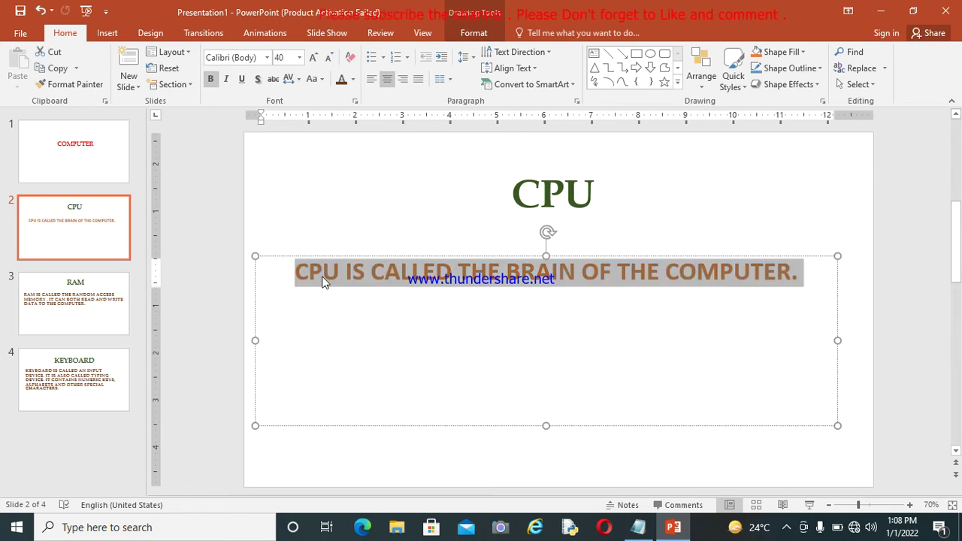
click(378, 84)
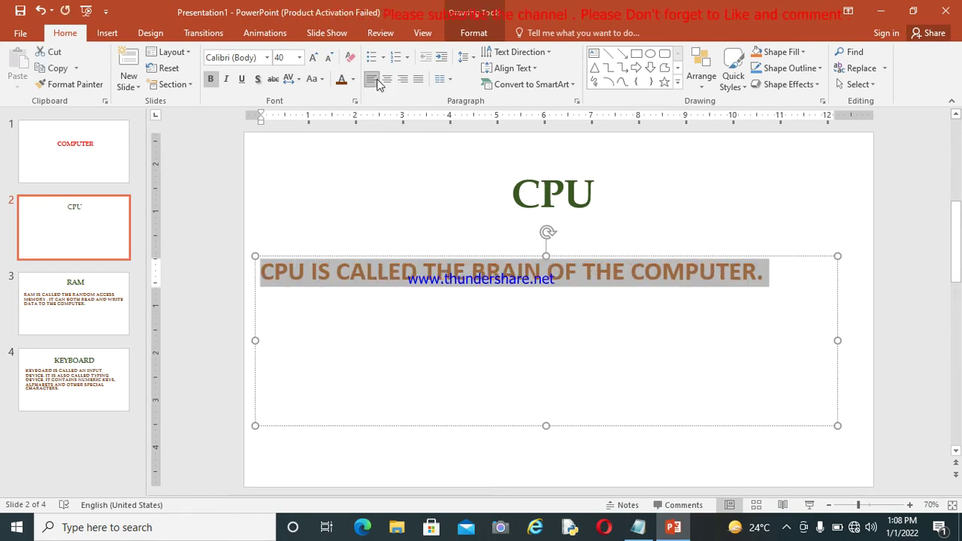
click(253, 58)
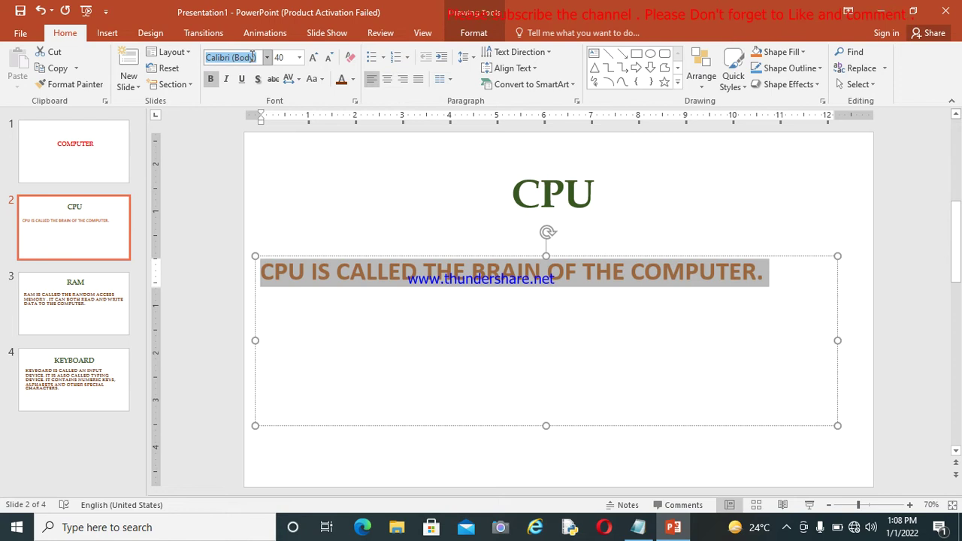
key(Return)
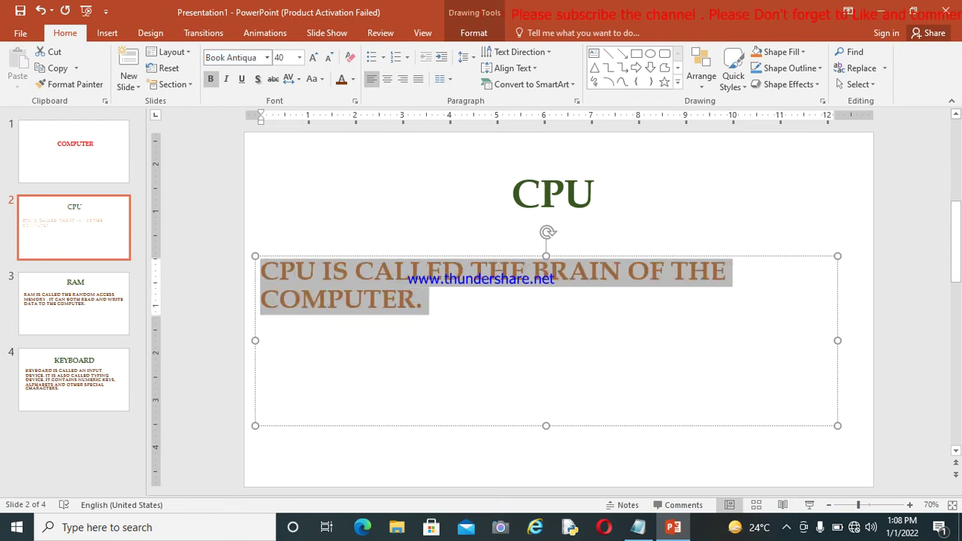
click(48, 168)
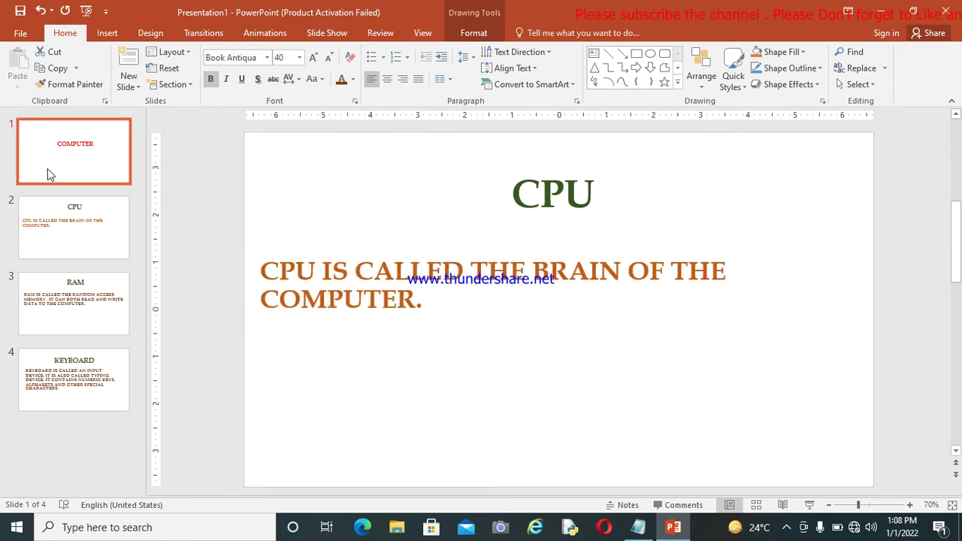
Browse through slides 1 to 4 twice, finishing on the KEYBOARD slide.
click(103, 250)
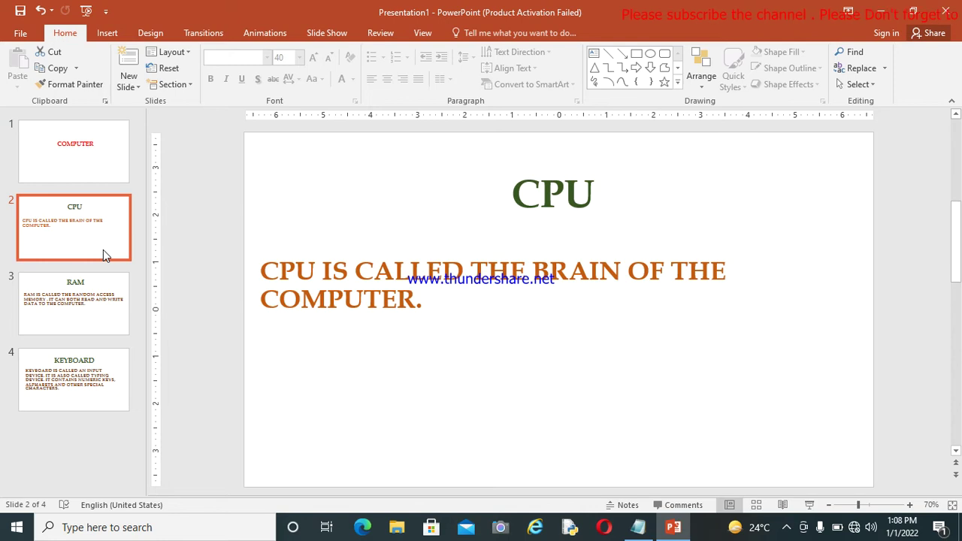
click(108, 316)
click(113, 363)
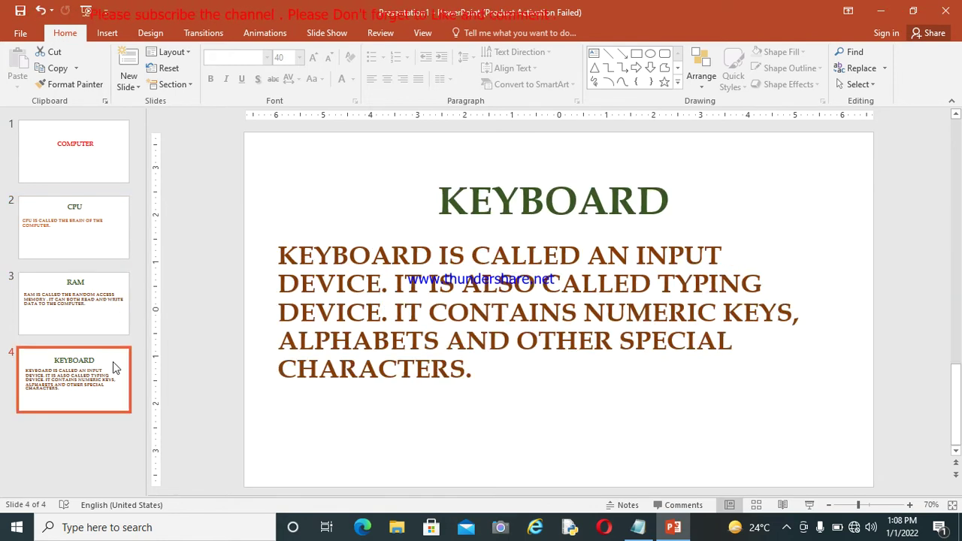
click(83, 171)
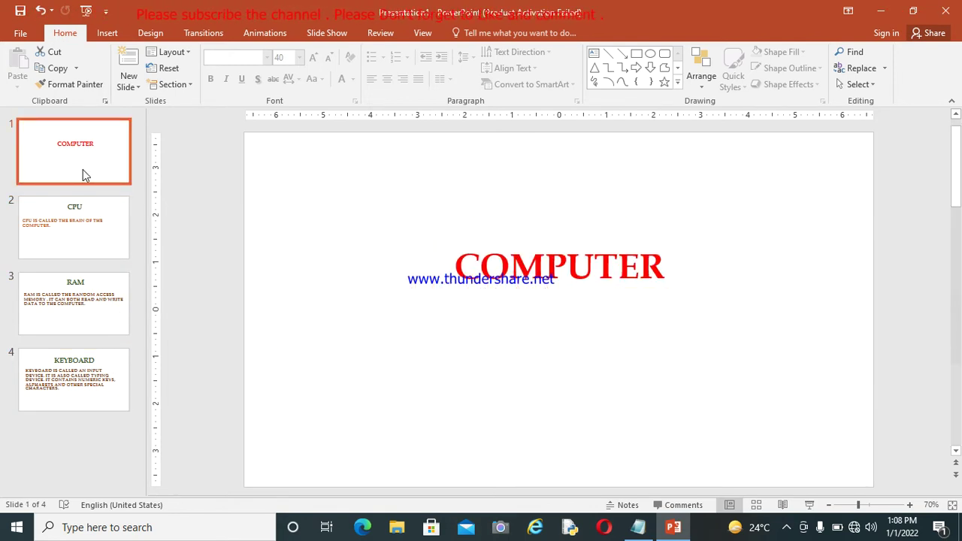
click(92, 222)
click(91, 294)
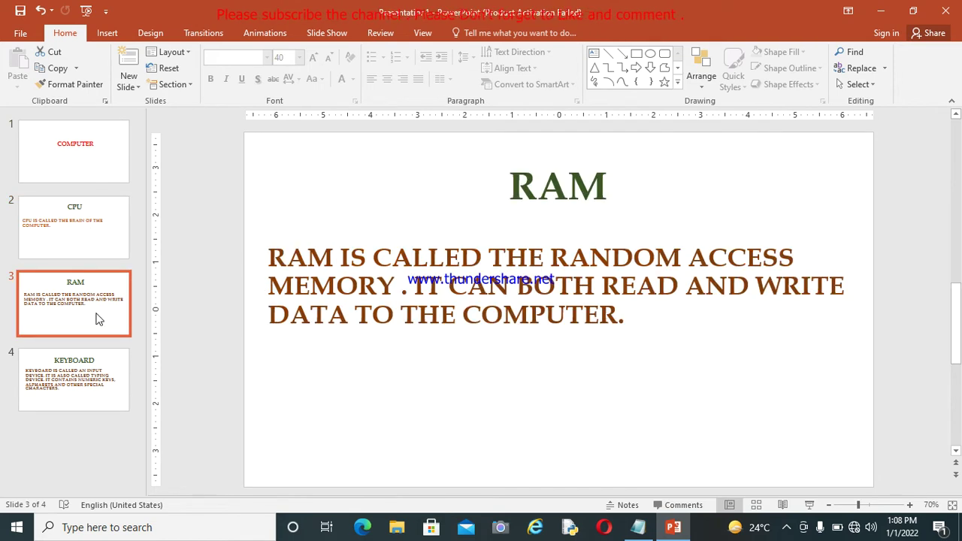
click(92, 366)
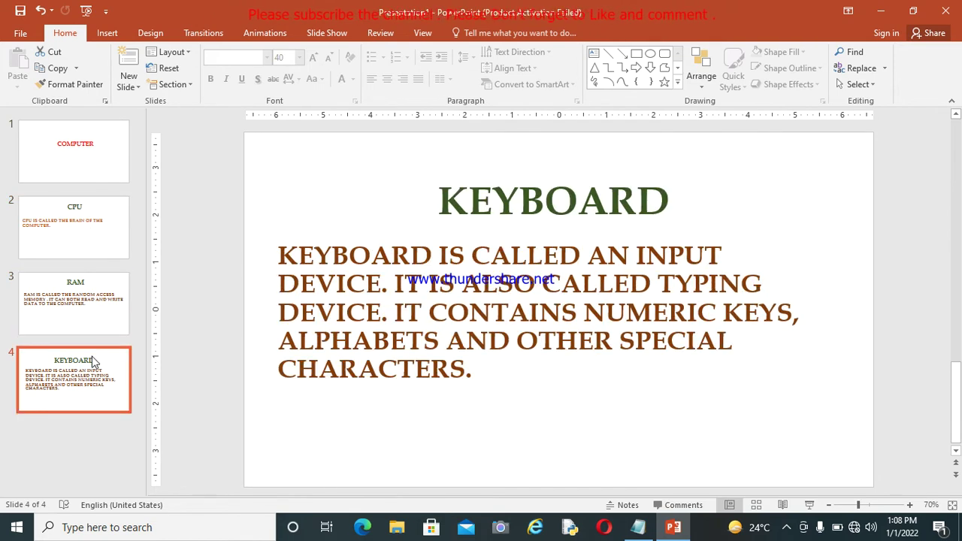
Add a fifth Title Slide and move its title box up and left, widening it rightward.
click(137, 90)
click(154, 136)
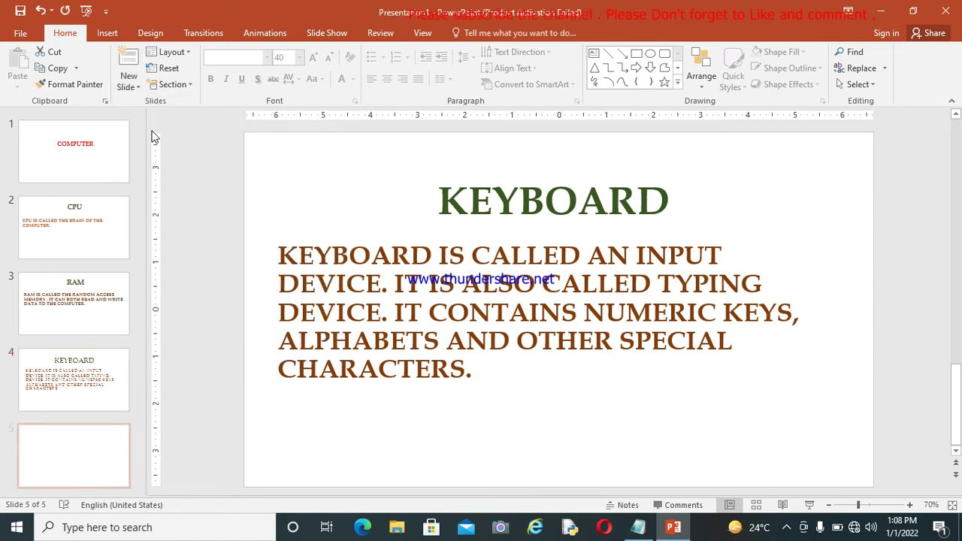
click(473, 203)
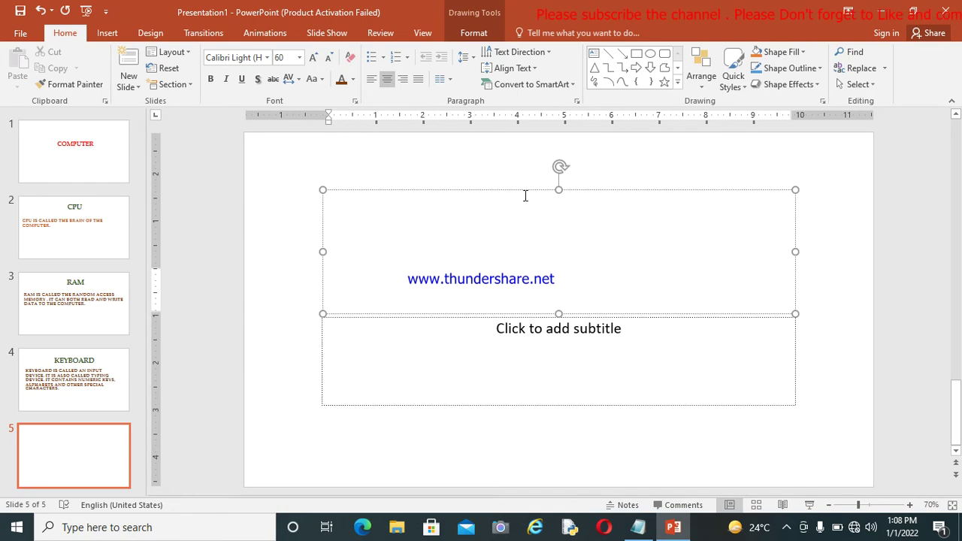
click(524, 191)
drag(524, 190, 466, 151)
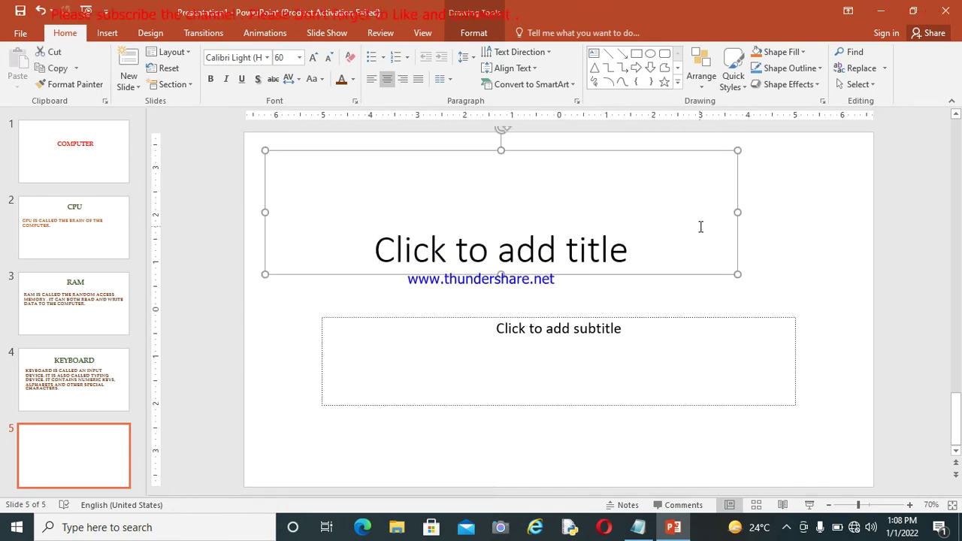
drag(770, 214, 852, 205)
click(585, 256)
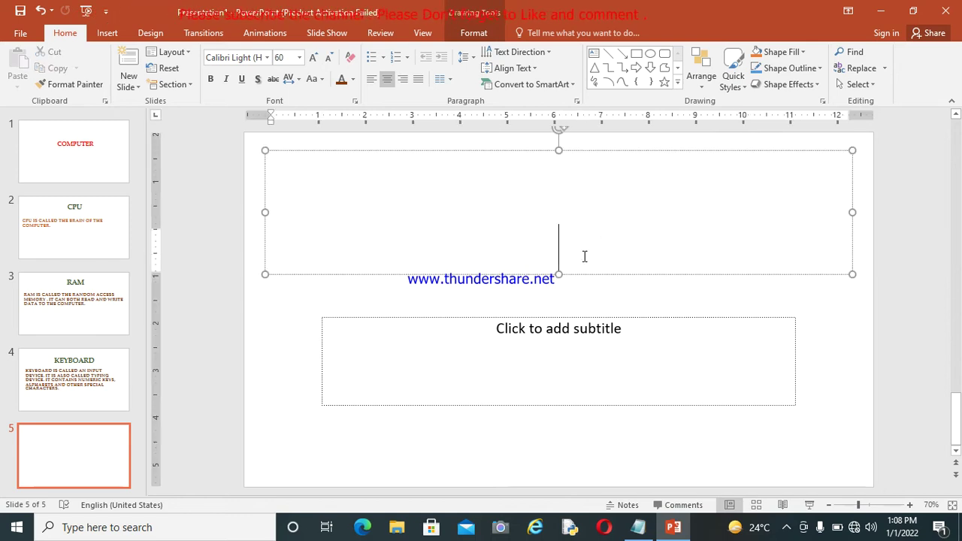
Title slide 5 'MOUSE' in bold, dark green Book Antiqua and shorten its title box upward.
text(MOUSE)
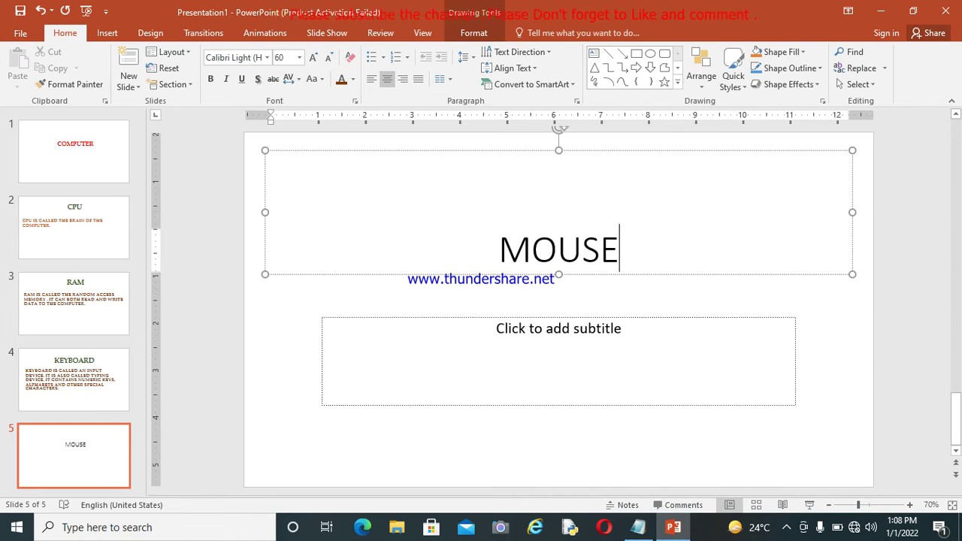
key(ctrl+a)
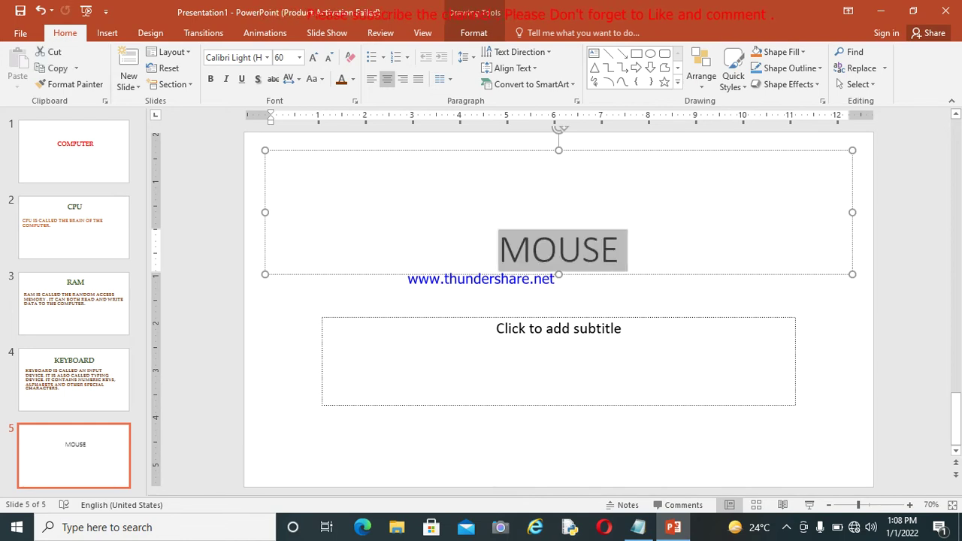
key(ctrl+b)
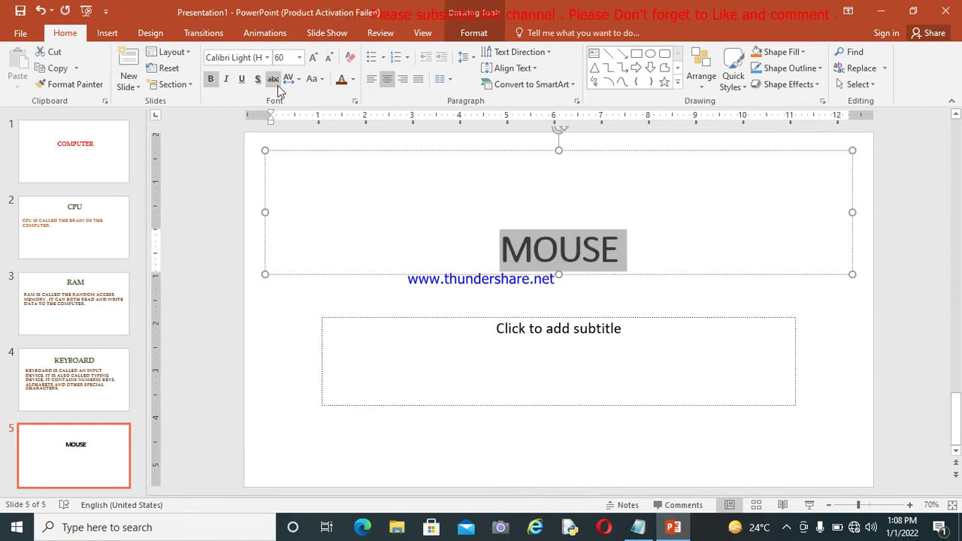
click(249, 59)
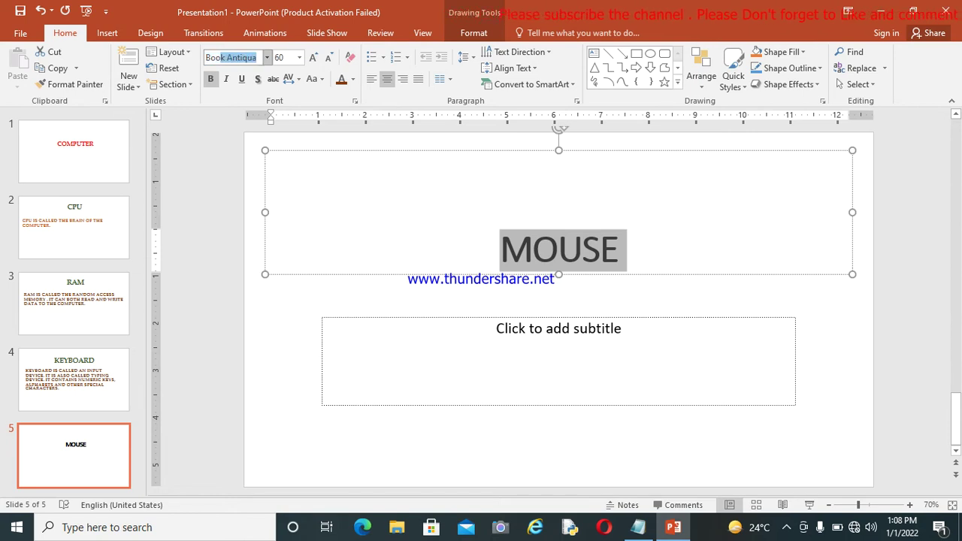
key(Return)
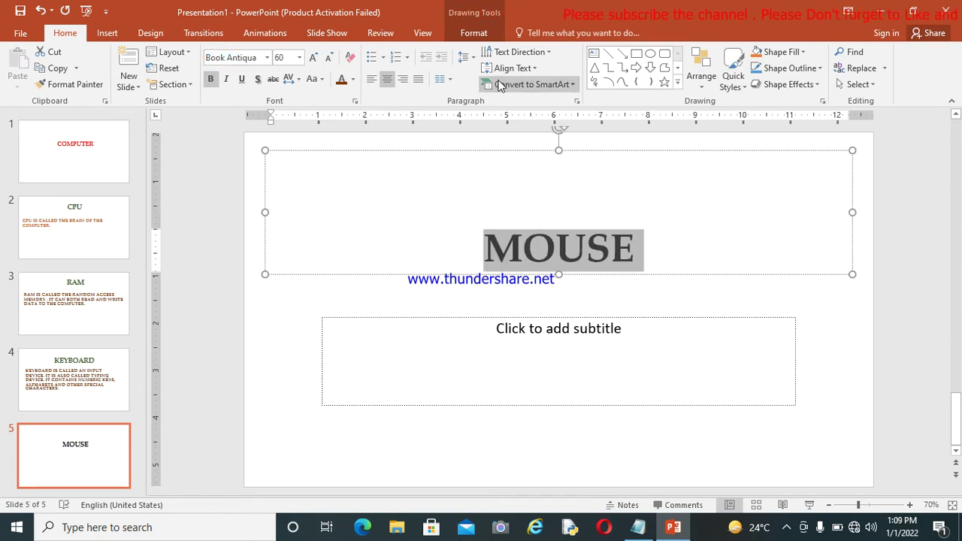
click(352, 80)
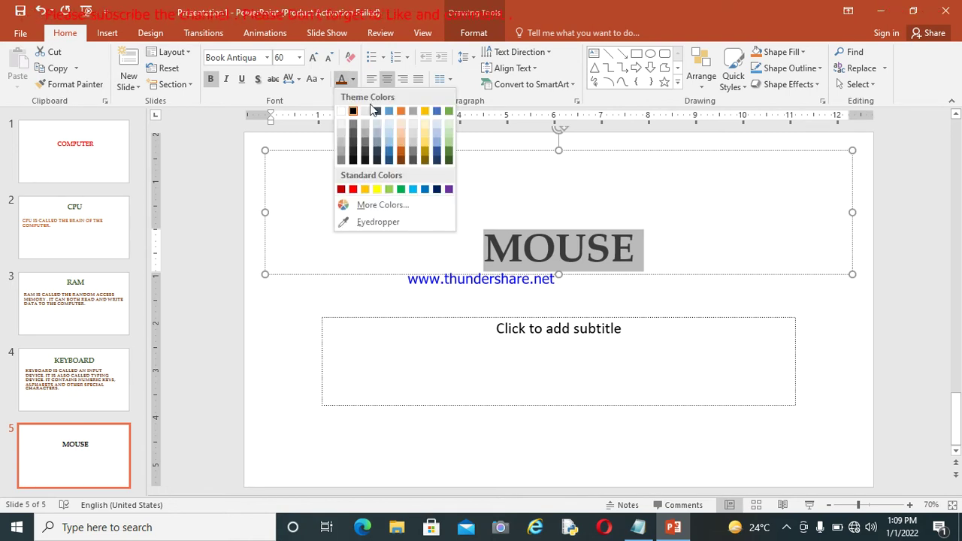
click(449, 160)
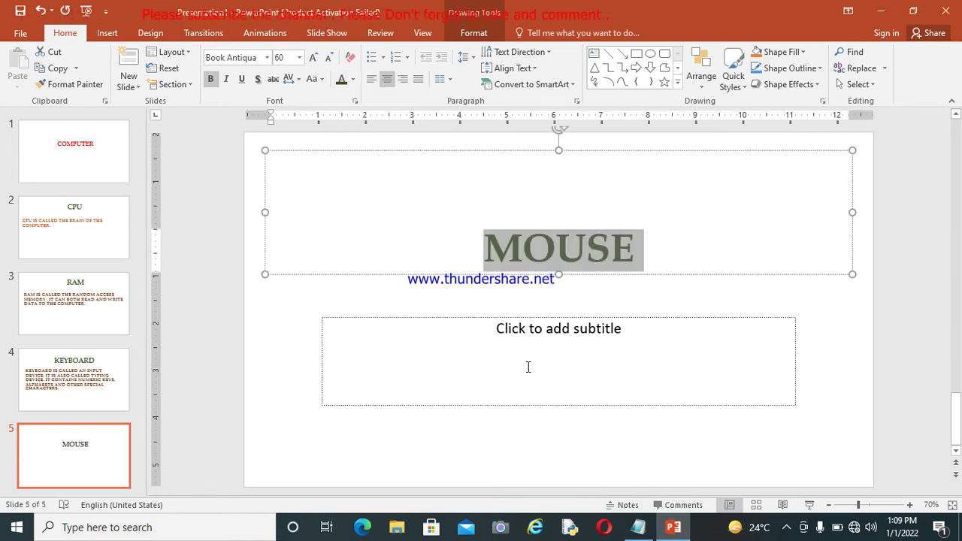
drag(558, 275, 559, 227)
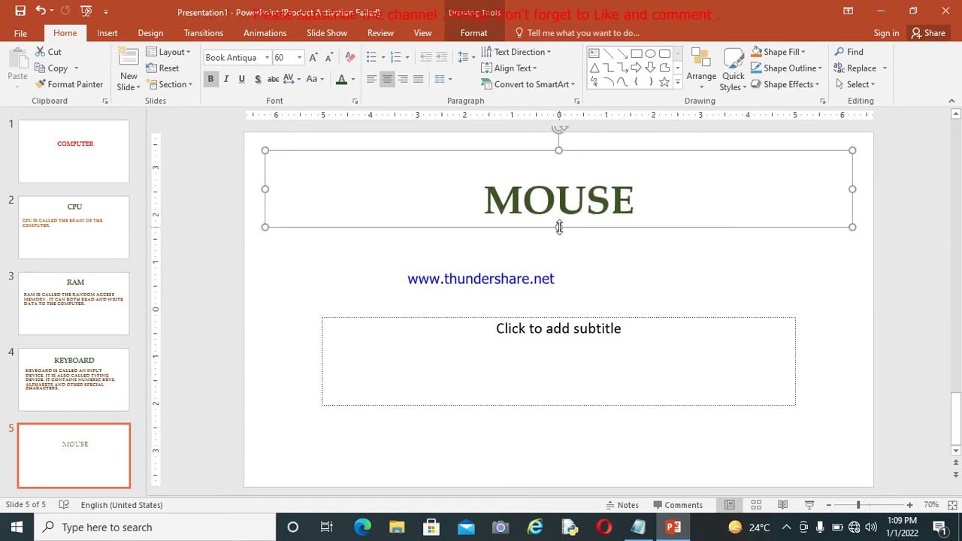
click(479, 340)
Move and enlarge slide 5's subtitle box, then enter and select 'MOUSE IS ALSO CALLED AN INPUT DEVICE. IT IS A POINTING DEVICE.'.
drag(426, 317, 379, 257)
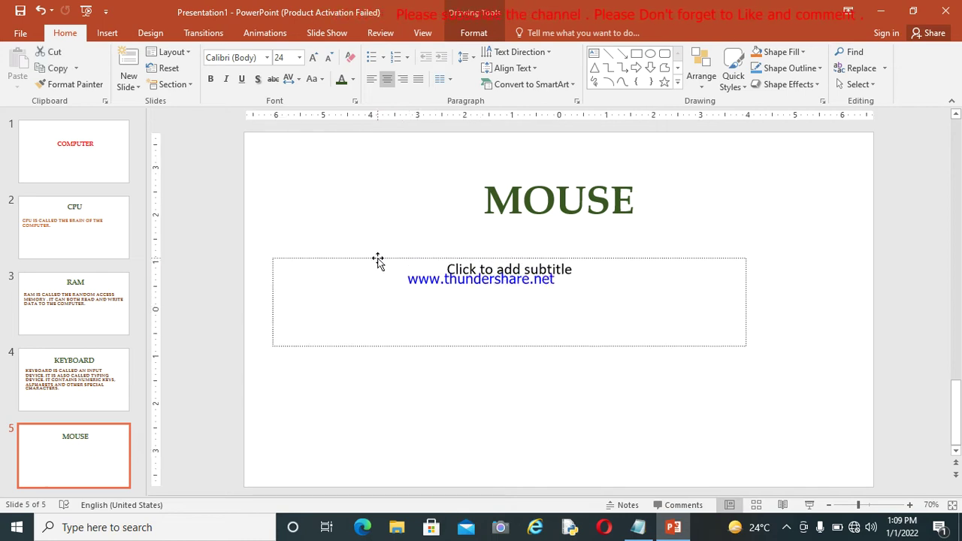
drag(747, 345, 835, 452)
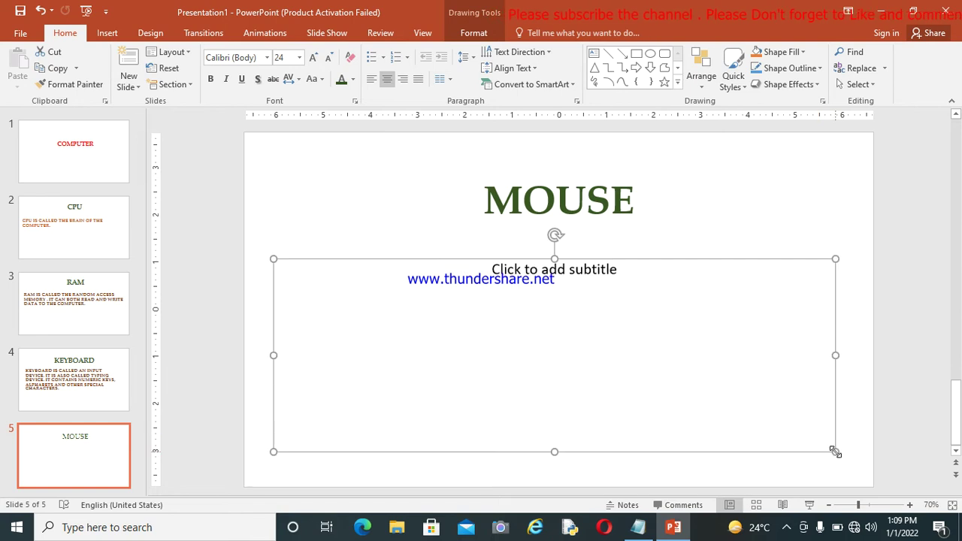
click(585, 288)
text(MO)
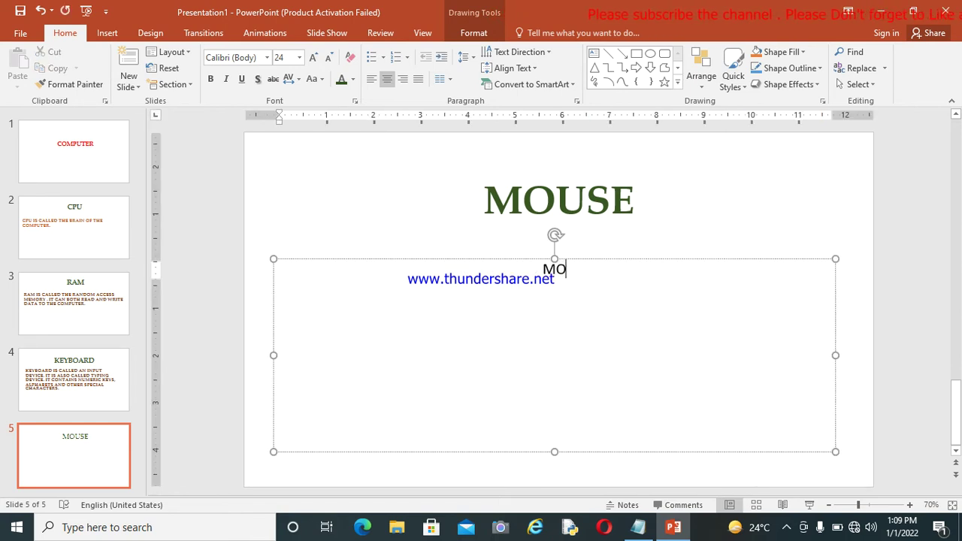
text(USE IS )
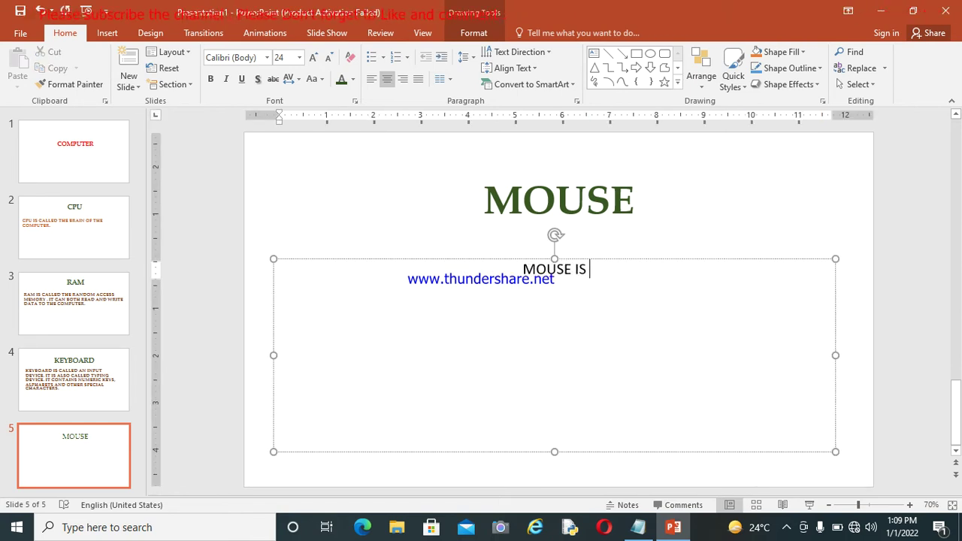
text(ALSO )
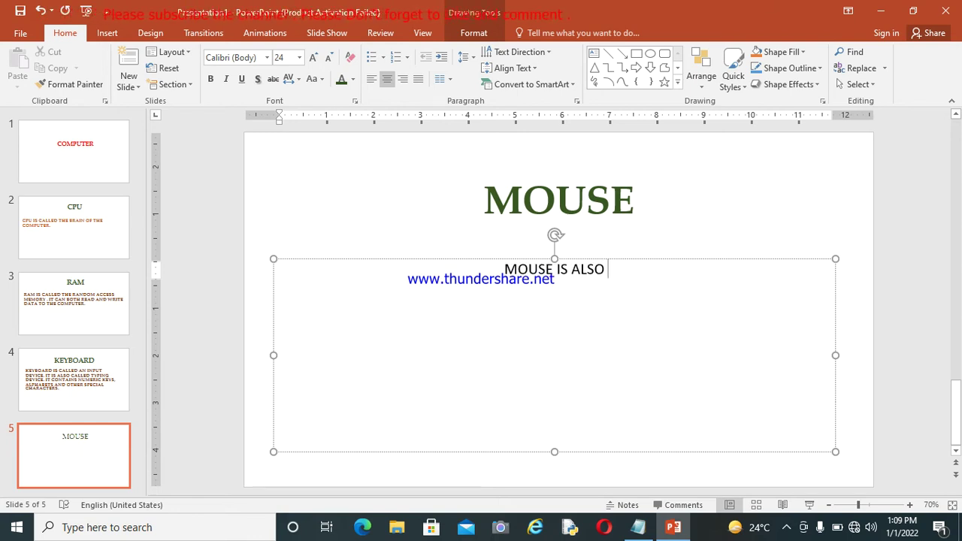
text(CALLED )
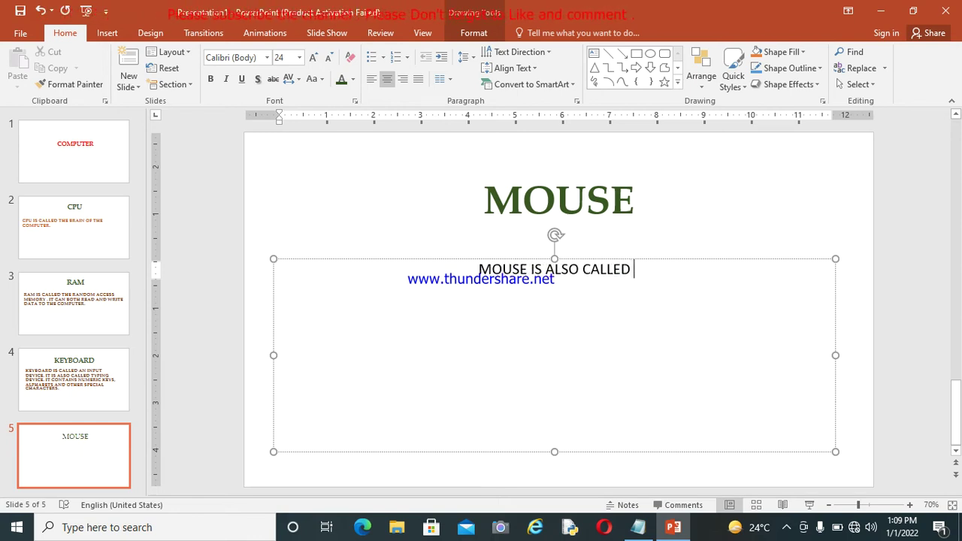
text(AN INPU)
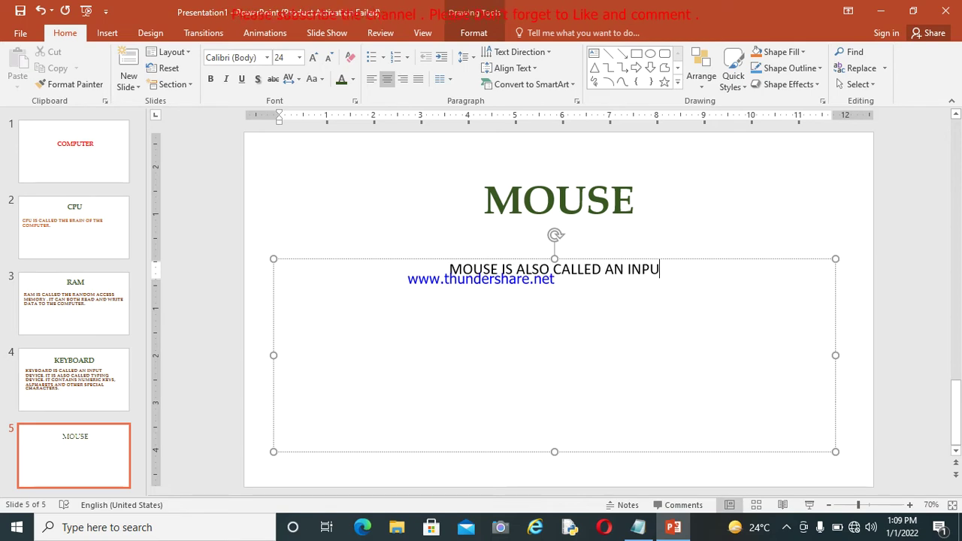
text(T DEVI)
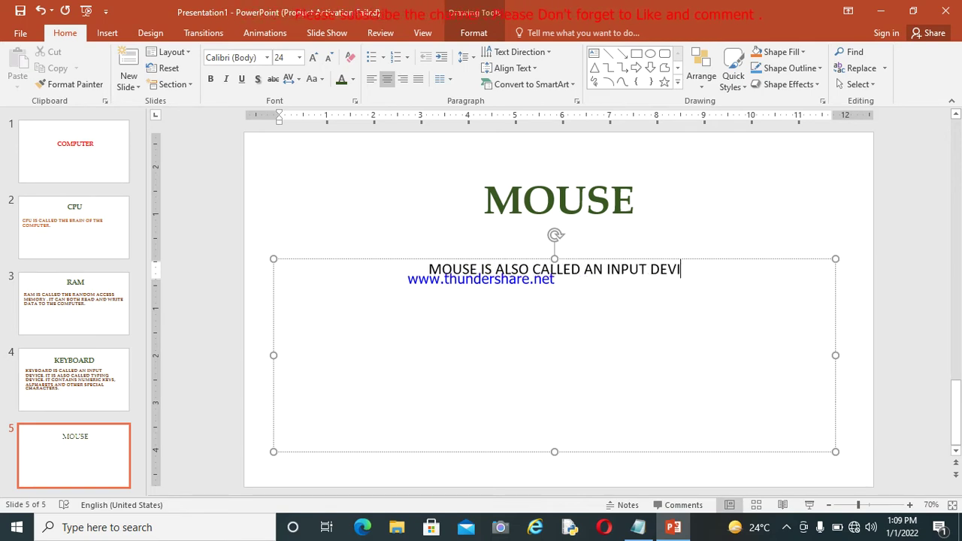
text(CE. I)
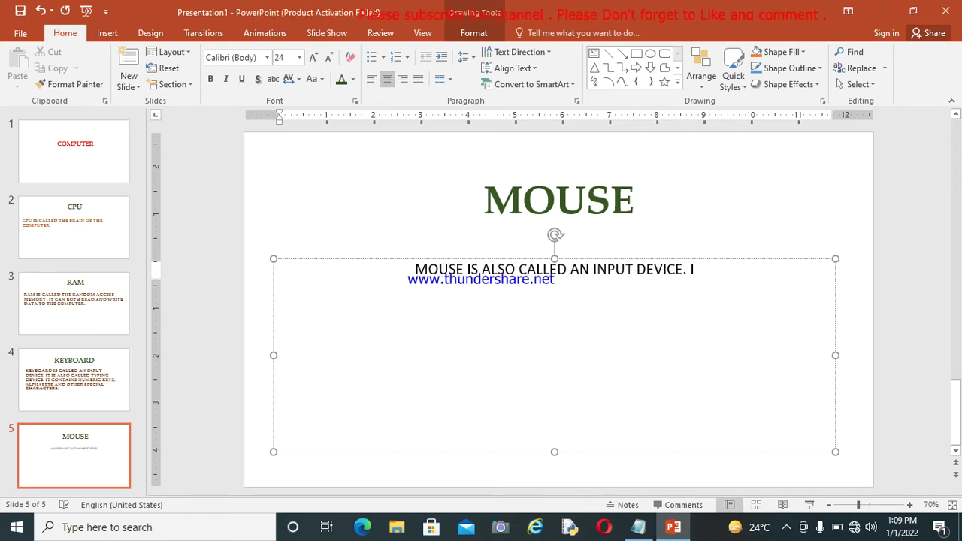
text(T IS A POINTING DEVICE.)
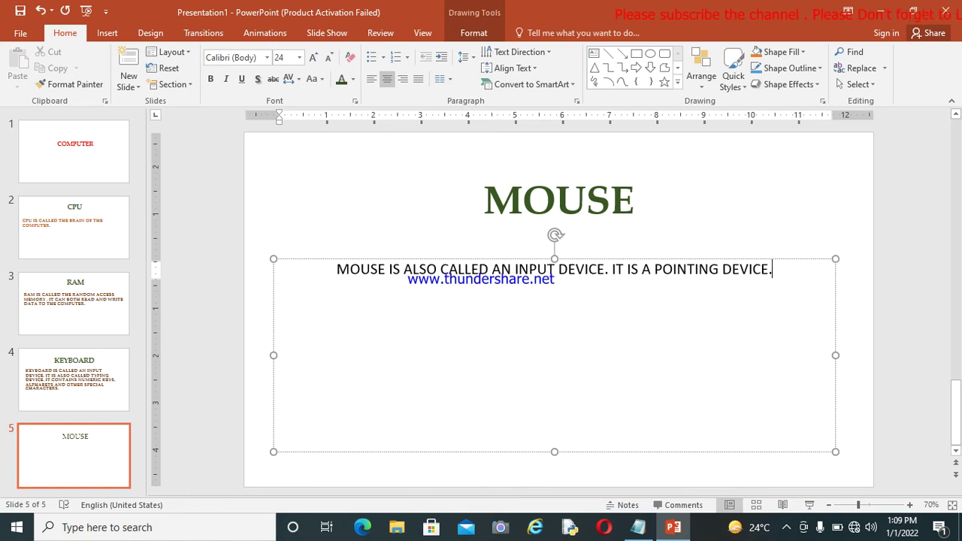
key(ctrl+a)
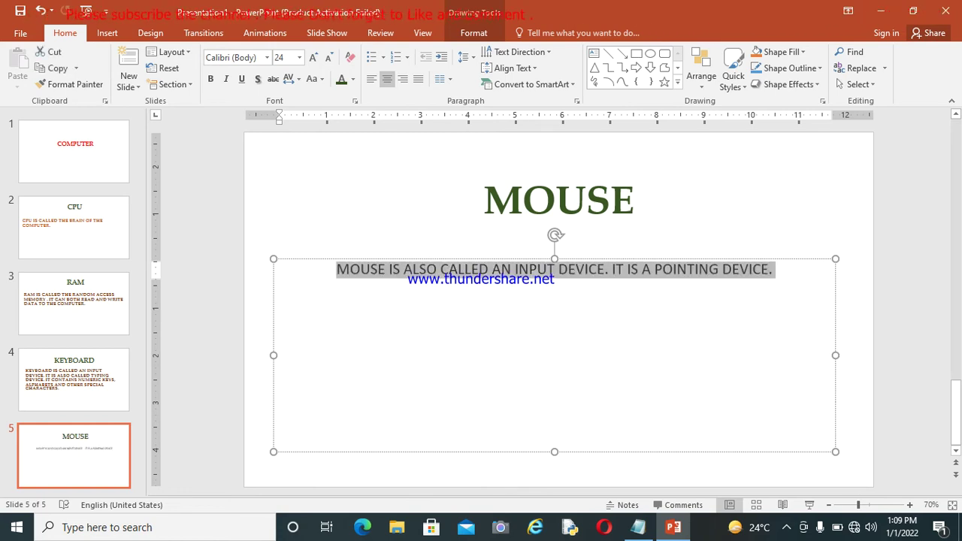
Format the mouse description as left-aligned, 40 pt, bold brown Book Antiqua.
click(373, 81)
click(288, 58)
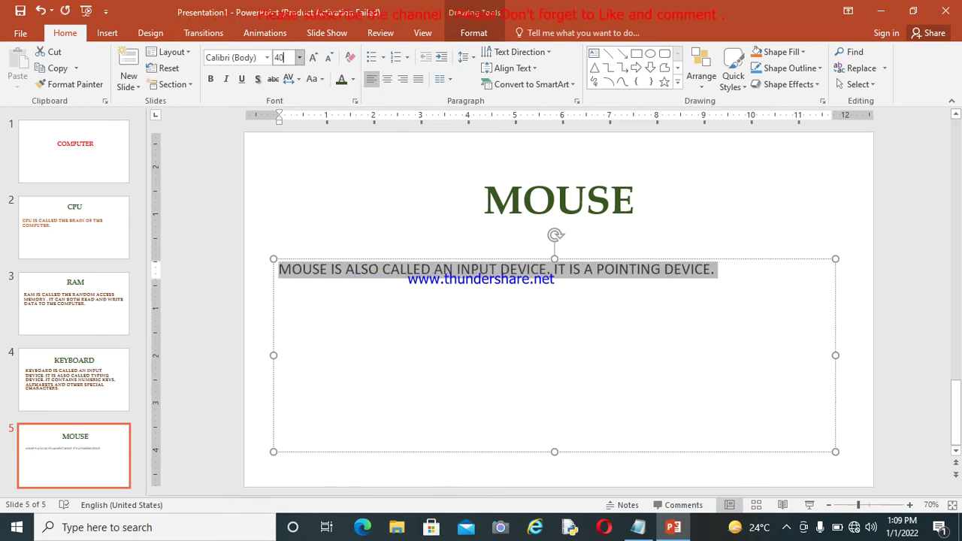
key(Return)
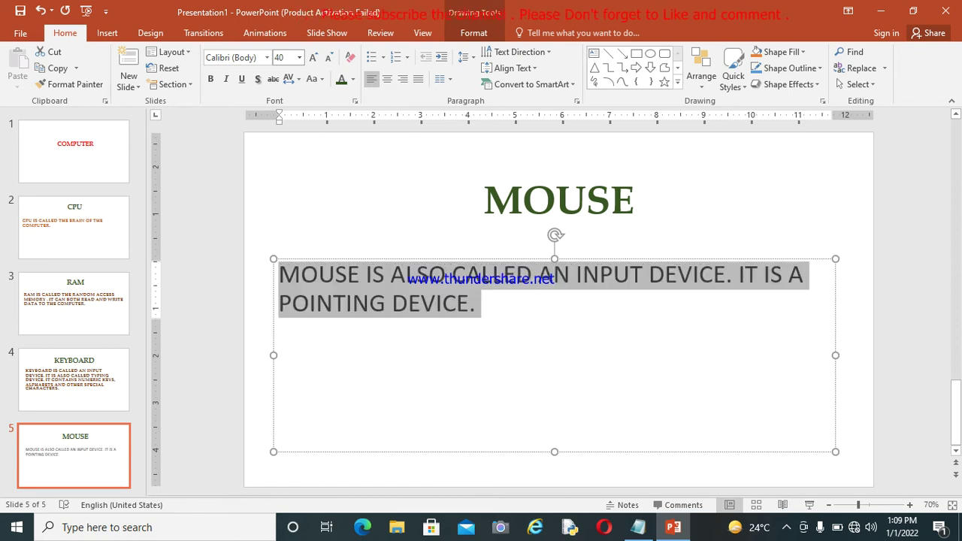
click(223, 60)
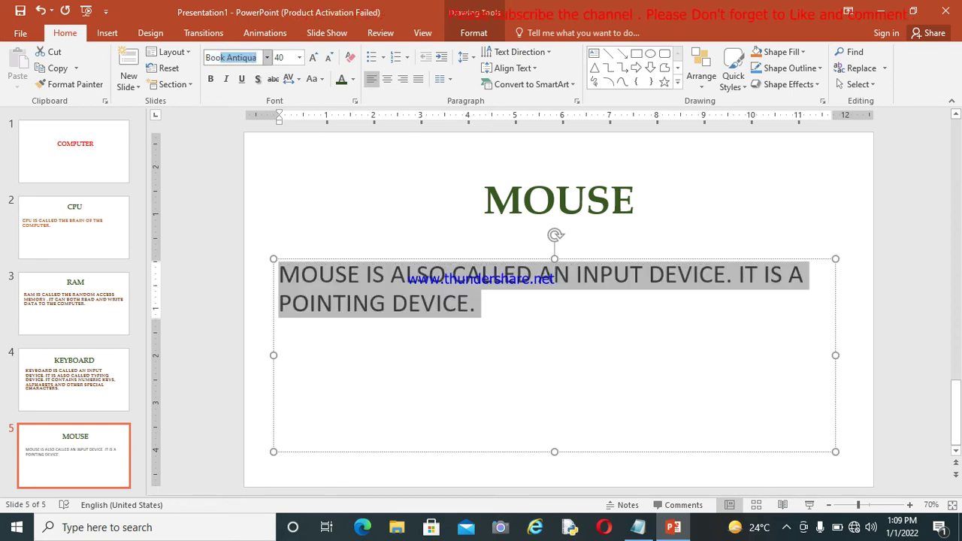
text(Boo)
key(Return)
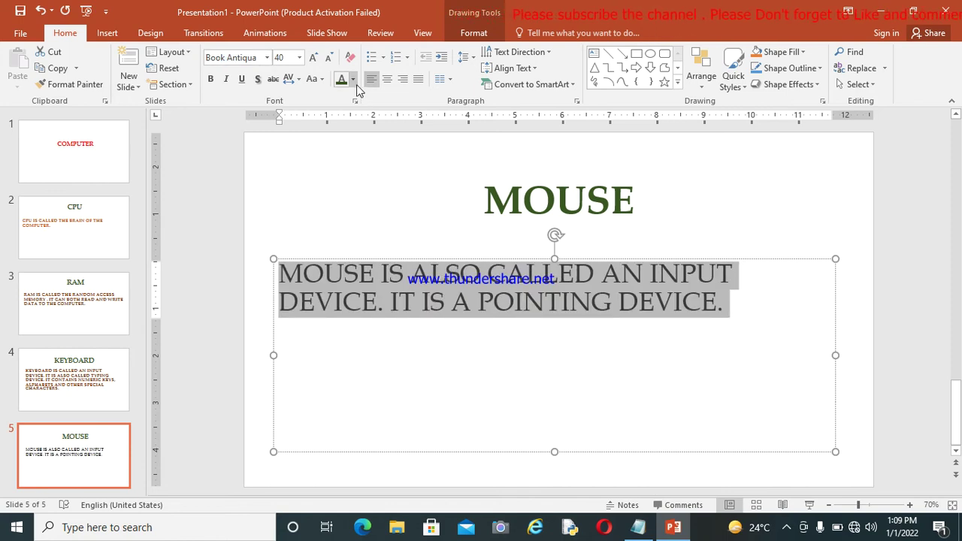
click(354, 80)
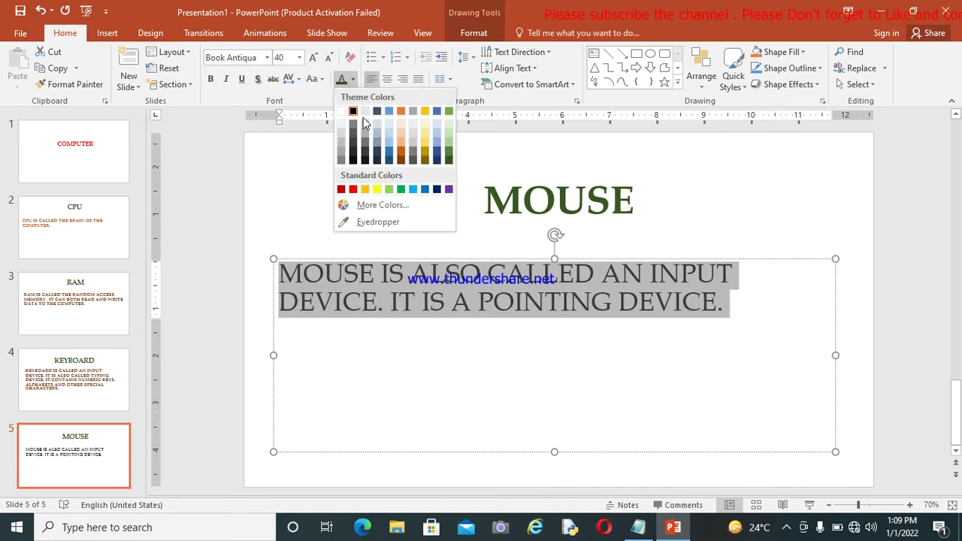
click(402, 159)
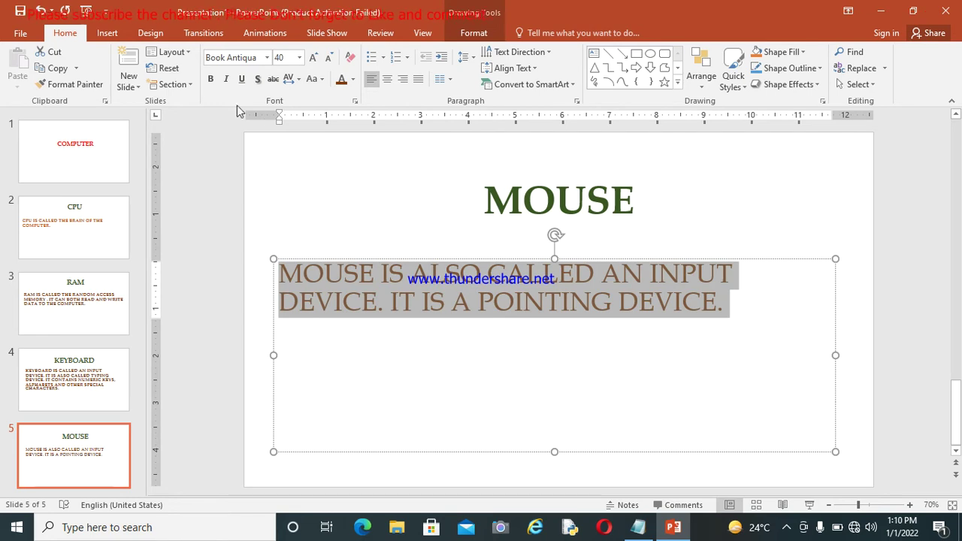
click(211, 82)
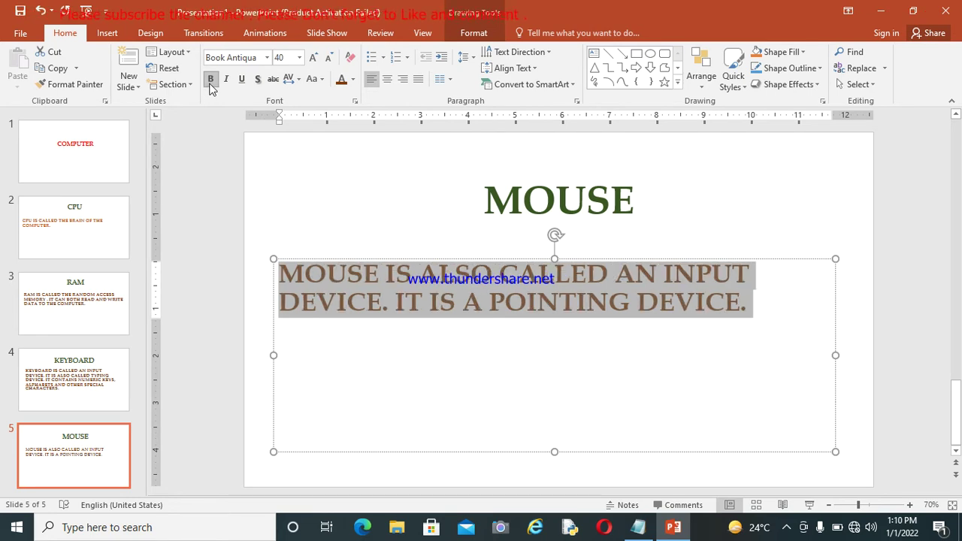
Deselect the text to review slide 5, then go to the COMPUTER title slide.
click(432, 332)
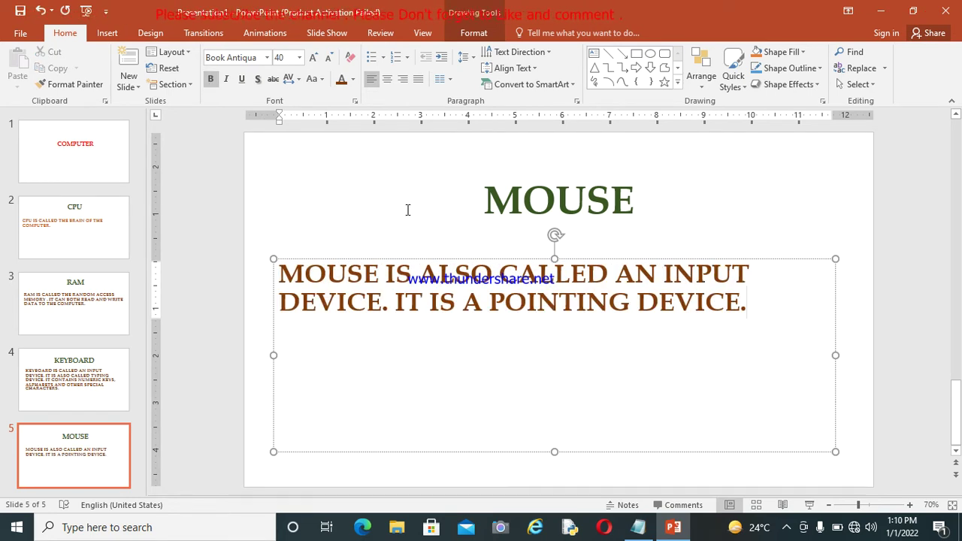
click(408, 209)
click(97, 150)
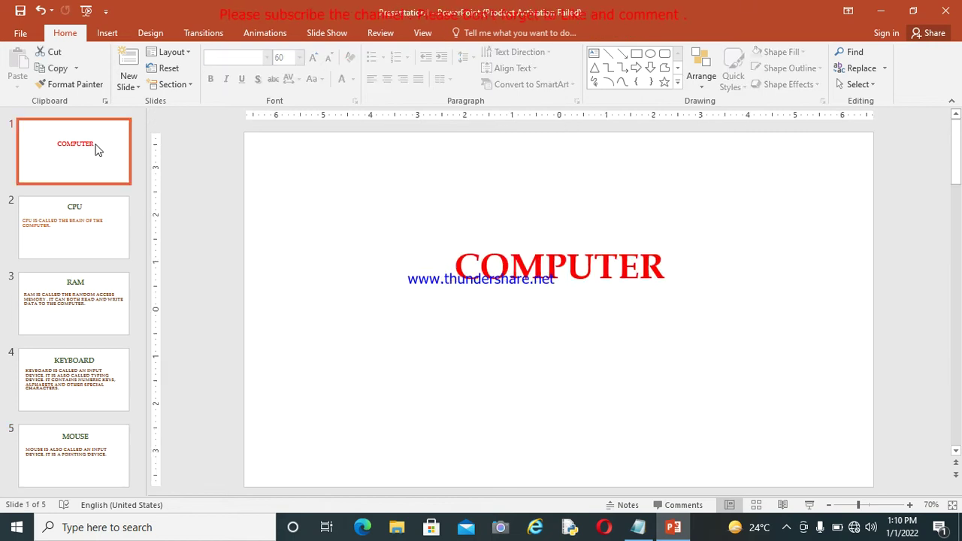
key(Down)
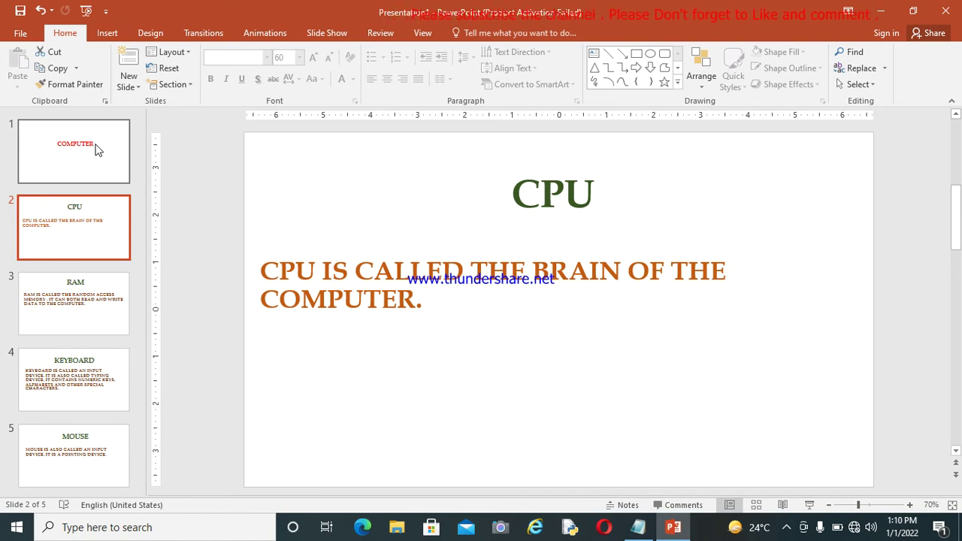
key(Down)
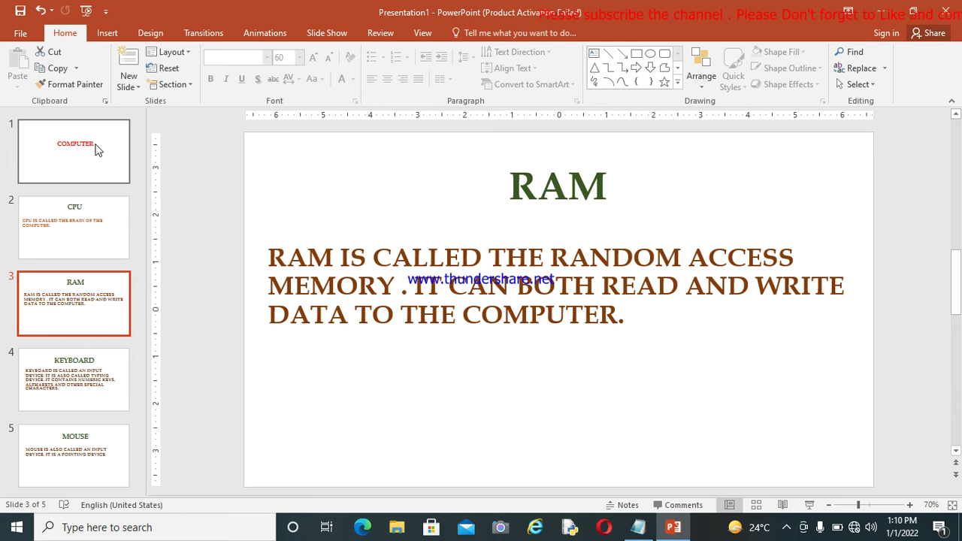
key(Down)
key(Down)
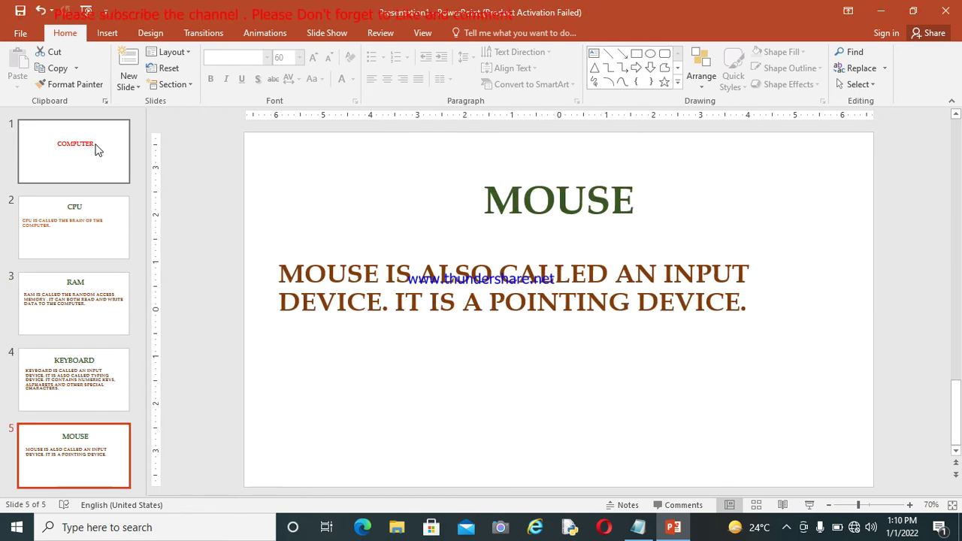
key(Up)
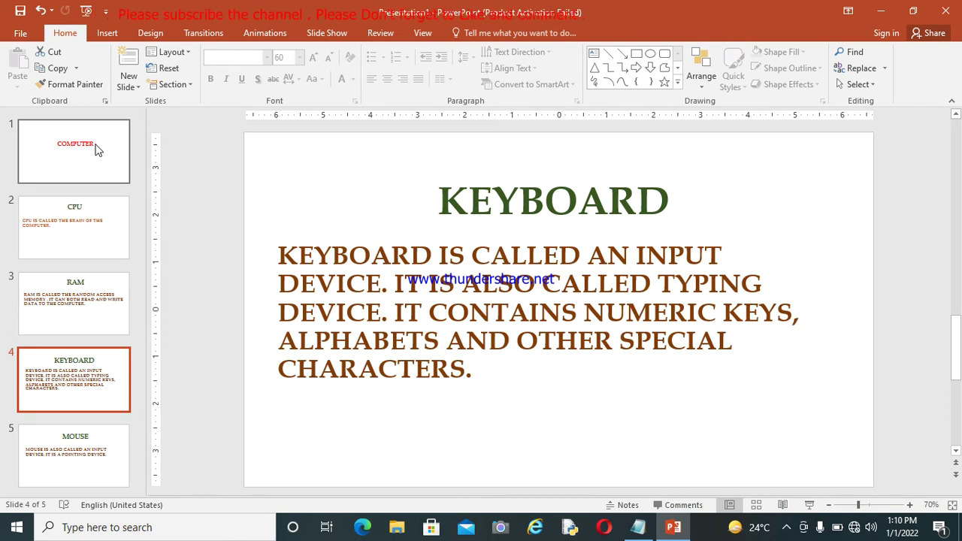
key(Down)
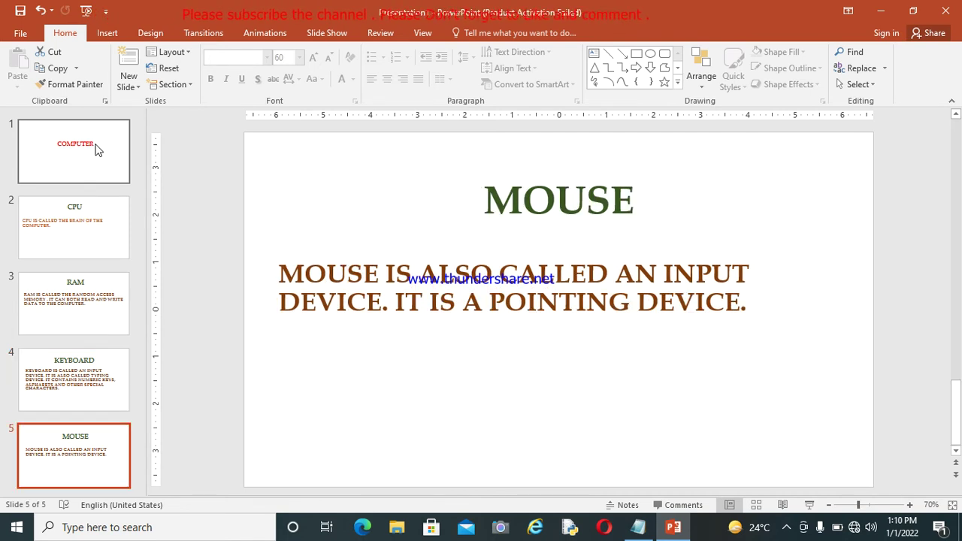
click(96, 149)
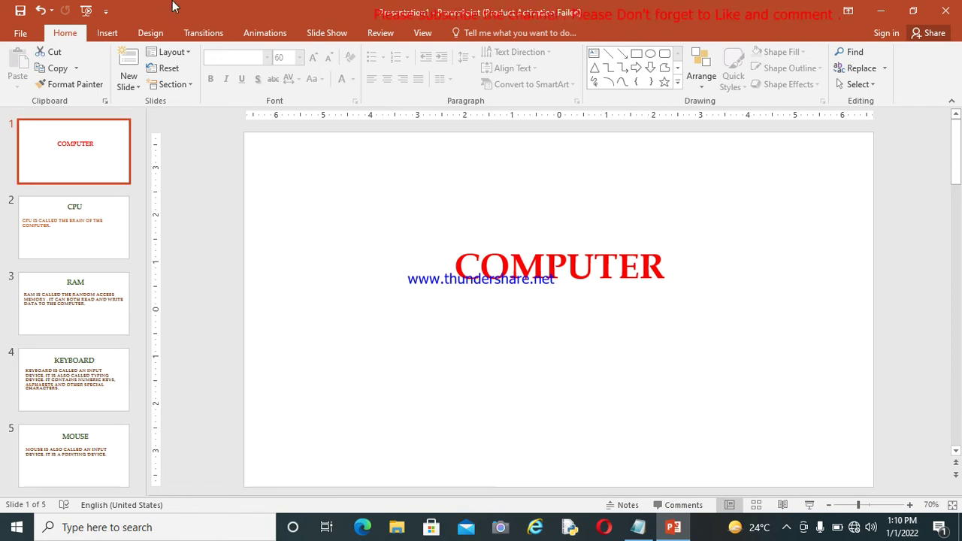
Save the presentation as COMPUTER on the Desktop via Save As.
click(17, 31)
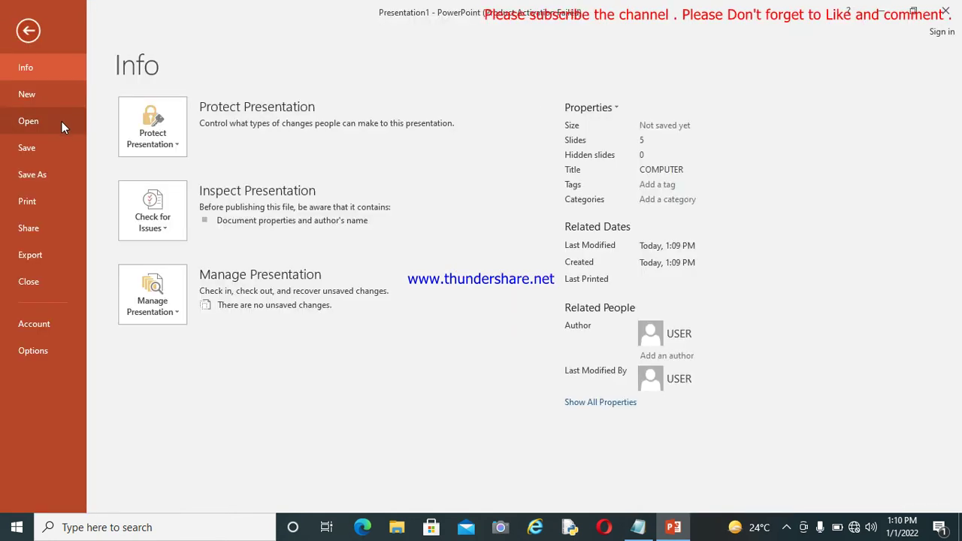
click(33, 174)
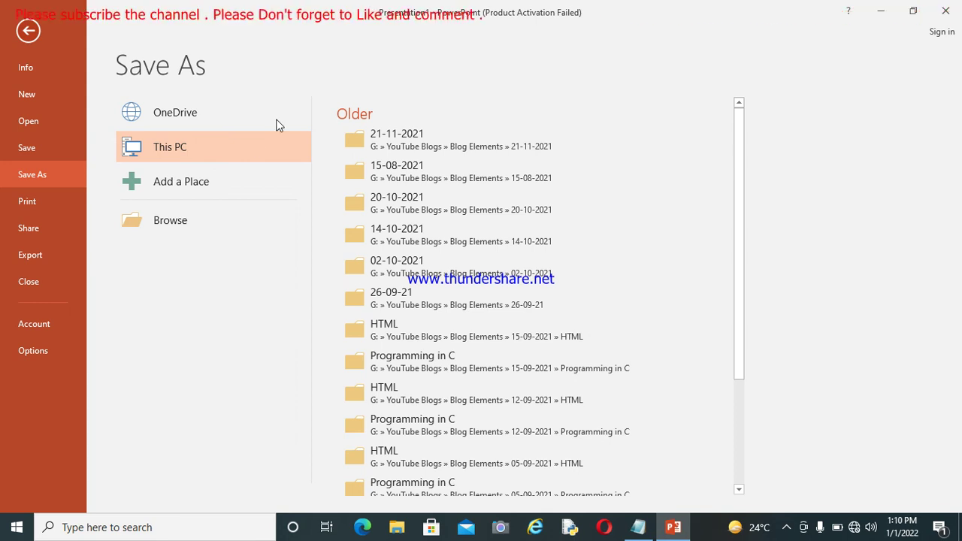
click(306, 142)
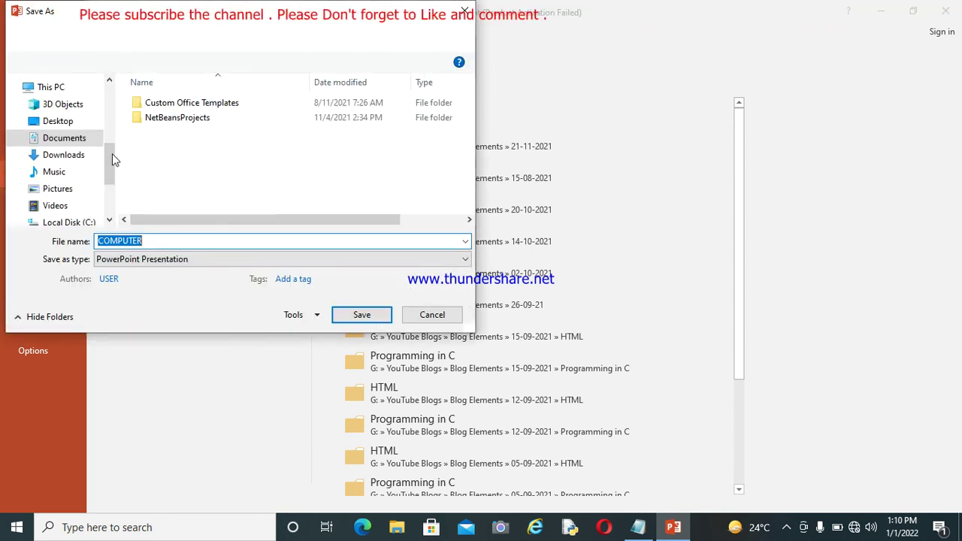
click(66, 126)
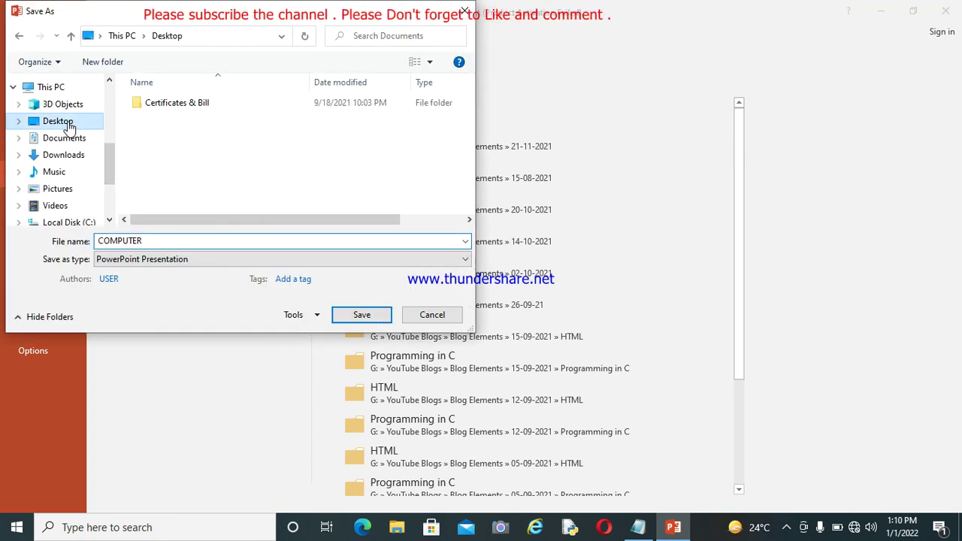
double_click(167, 241)
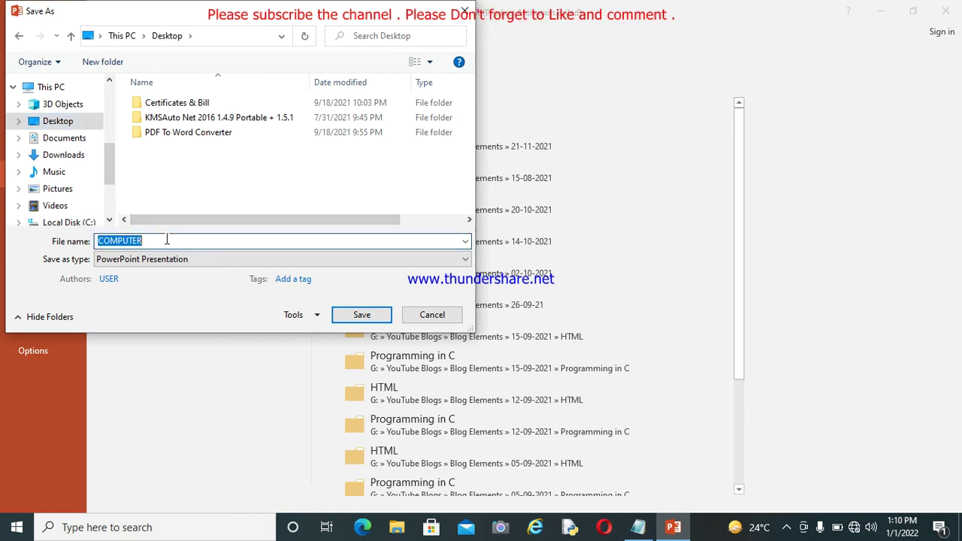
click(167, 241)
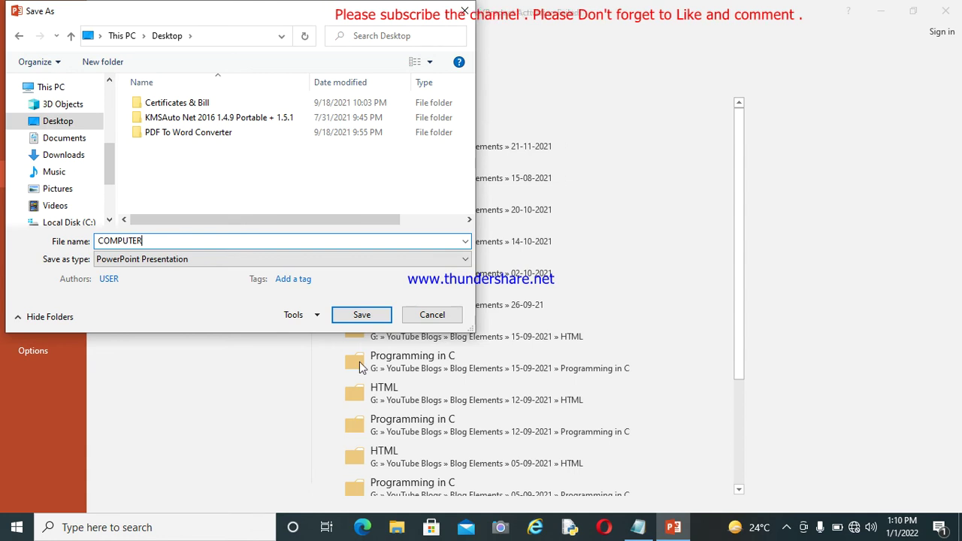
click(352, 317)
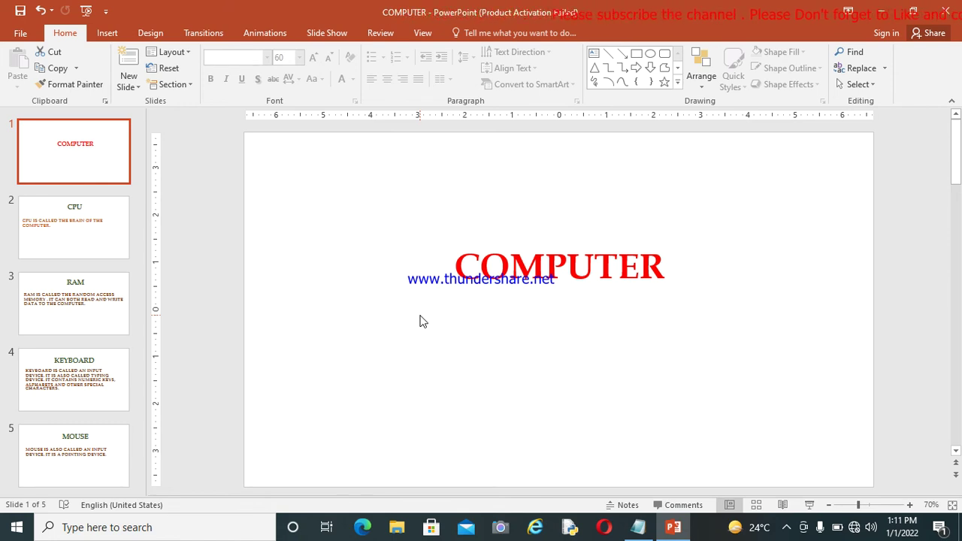
Replace the Notepad note with 'F5 IS SHORTCUT KEY FOR SLIDE SHOW' and minimise Notepad.
click(638, 527)
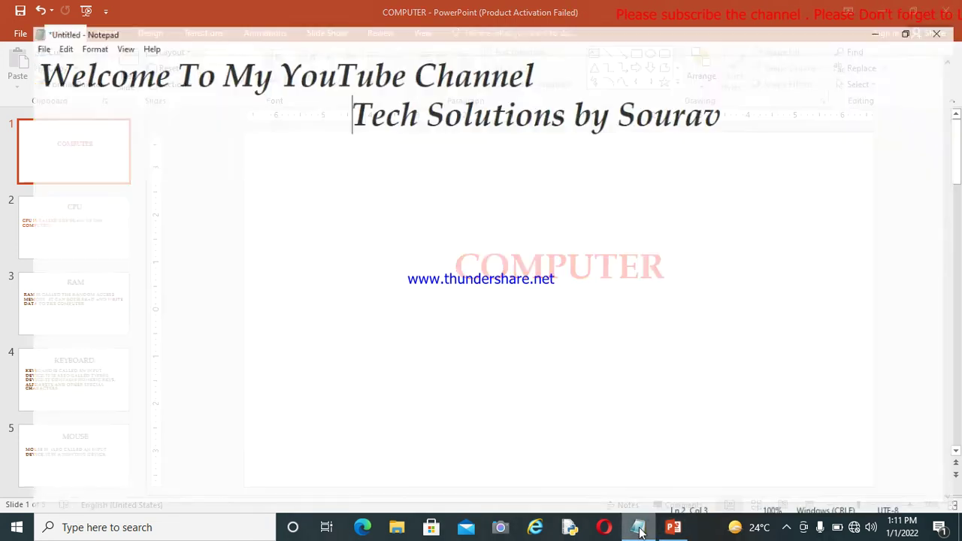
key(ctrl+a)
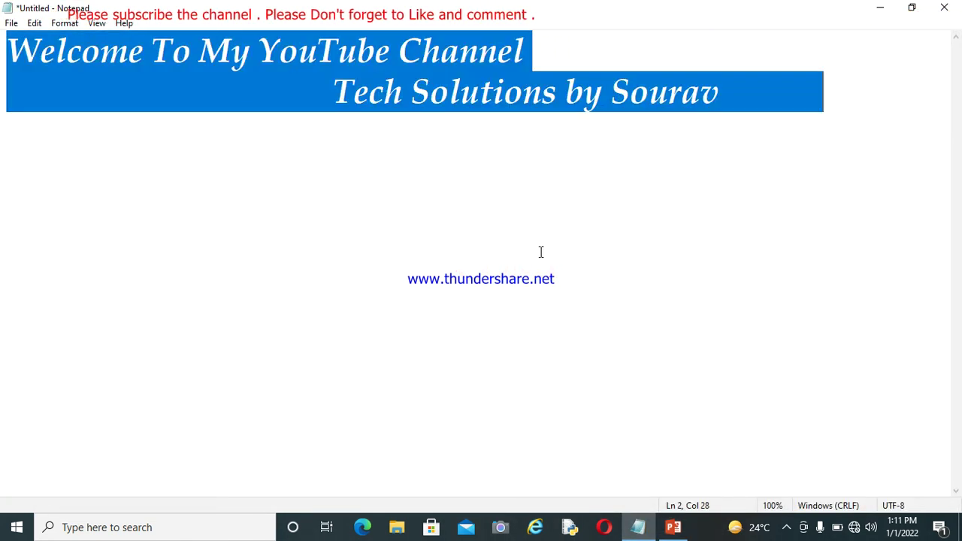
text(F)
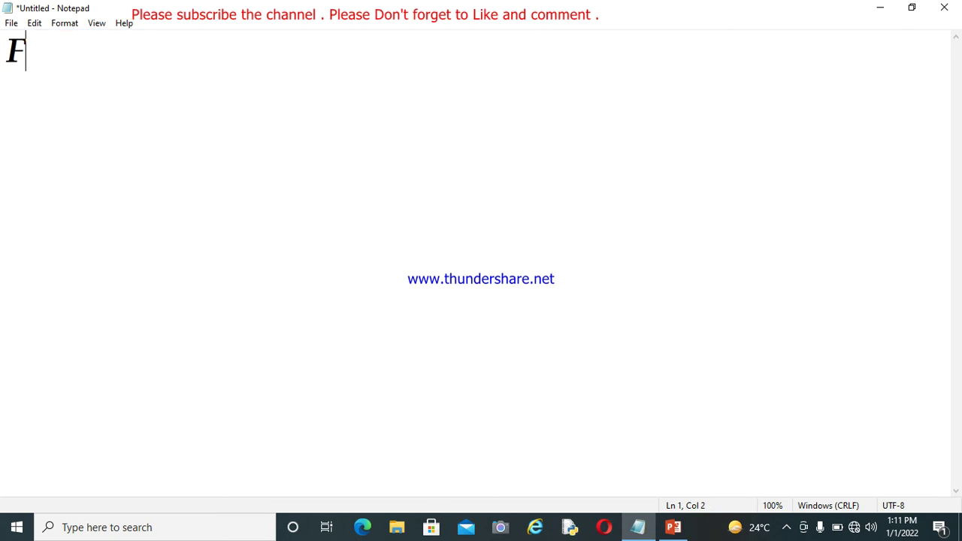
text(5 I)
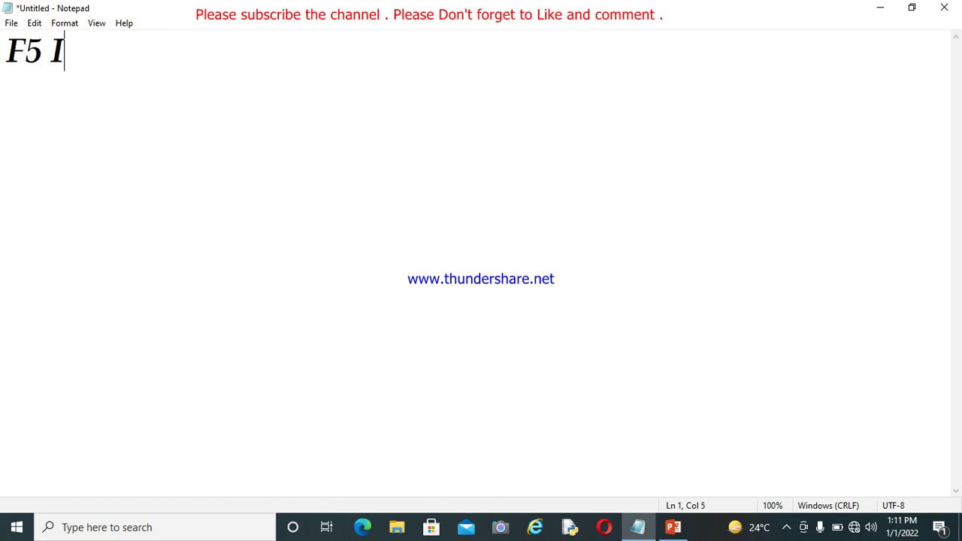
text(S SHORTCUT K)
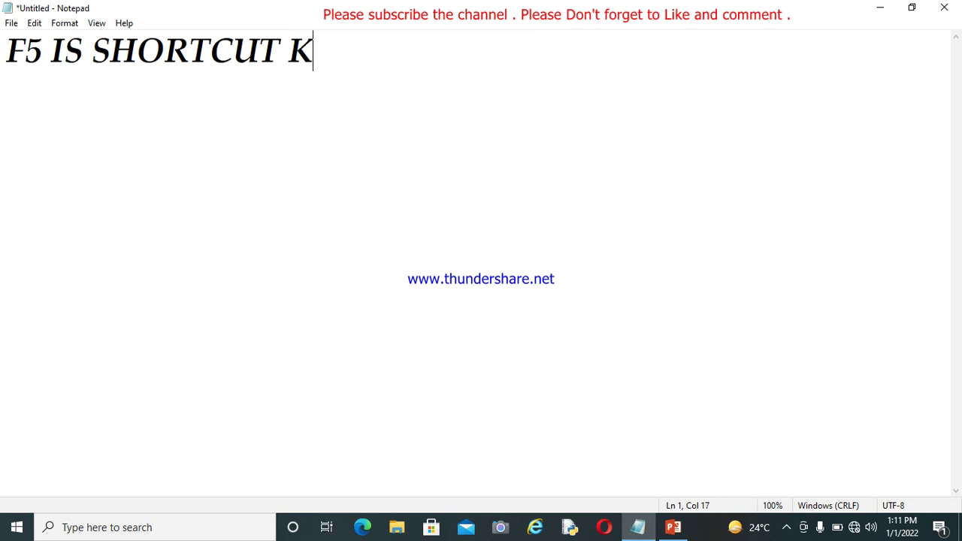
text(EY FOR )
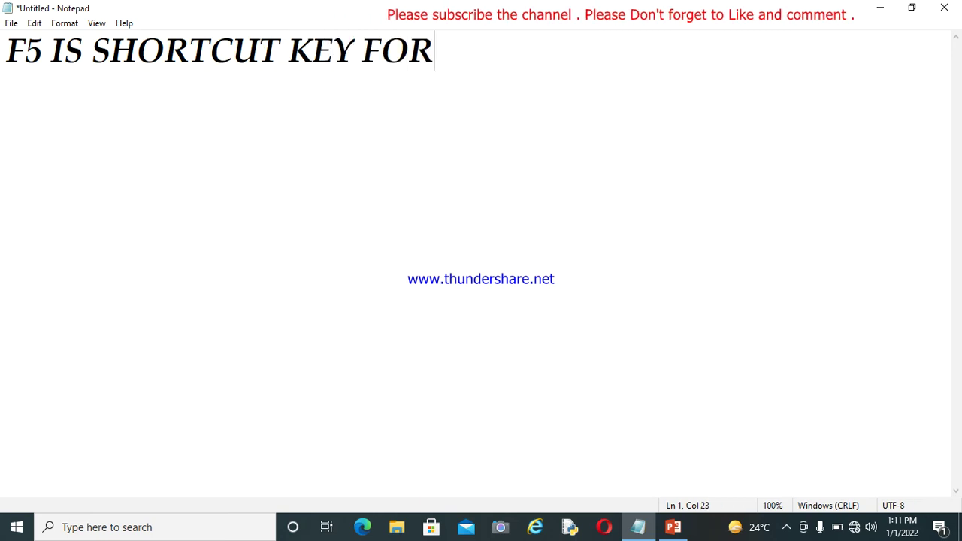
text(SLIDE)
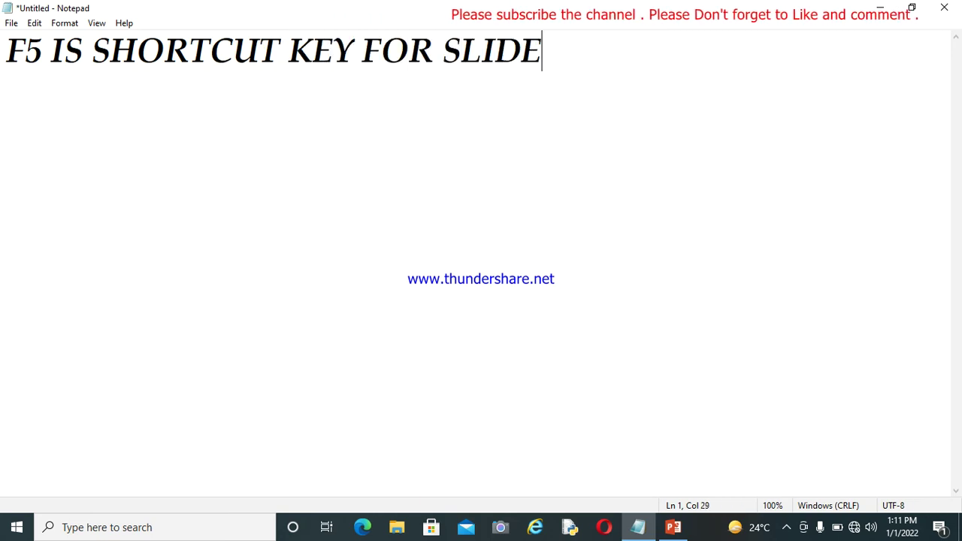
text( SHOW)
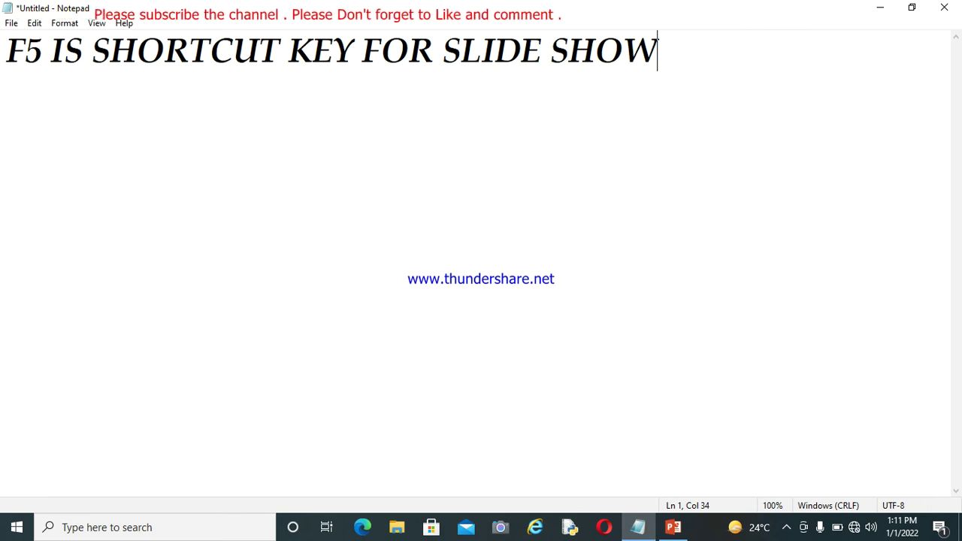
click(881, 7)
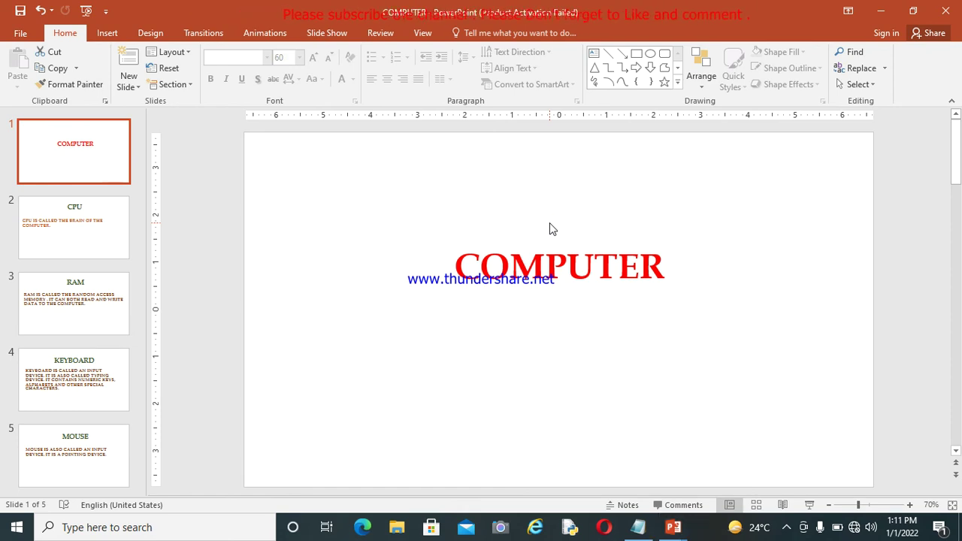
key(F5)
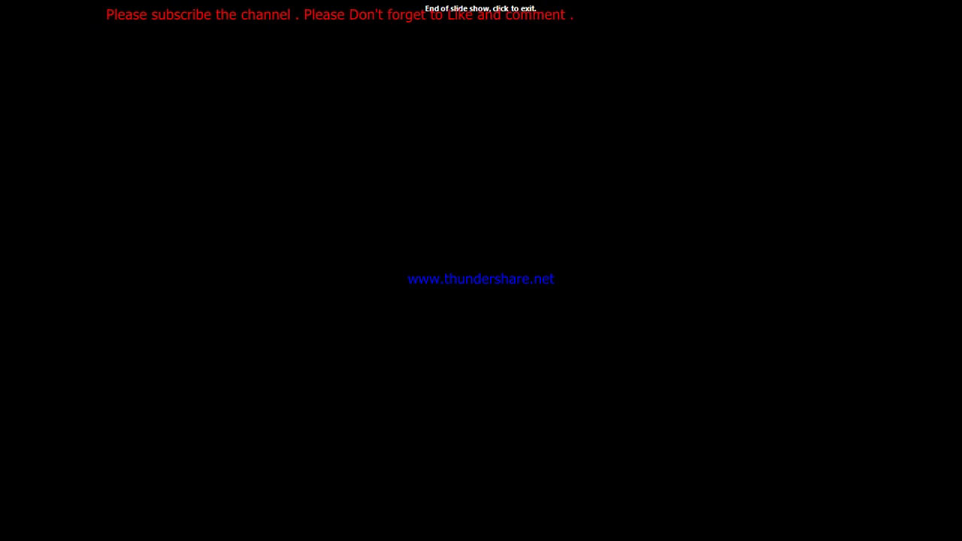
click(550, 224)
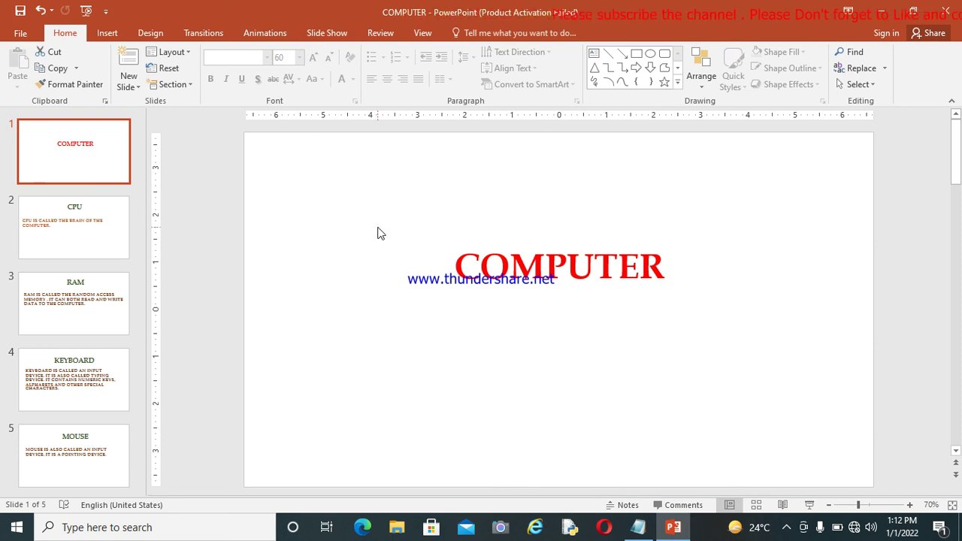
Minimise PowerPoint to show the desktop and reveal the hidden system-tray icons.
click(881, 11)
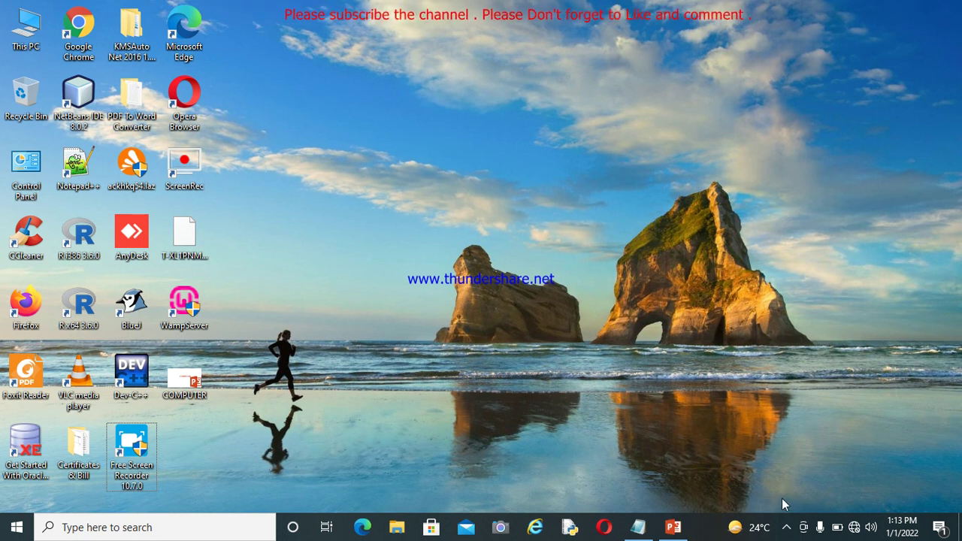
click(786, 527)
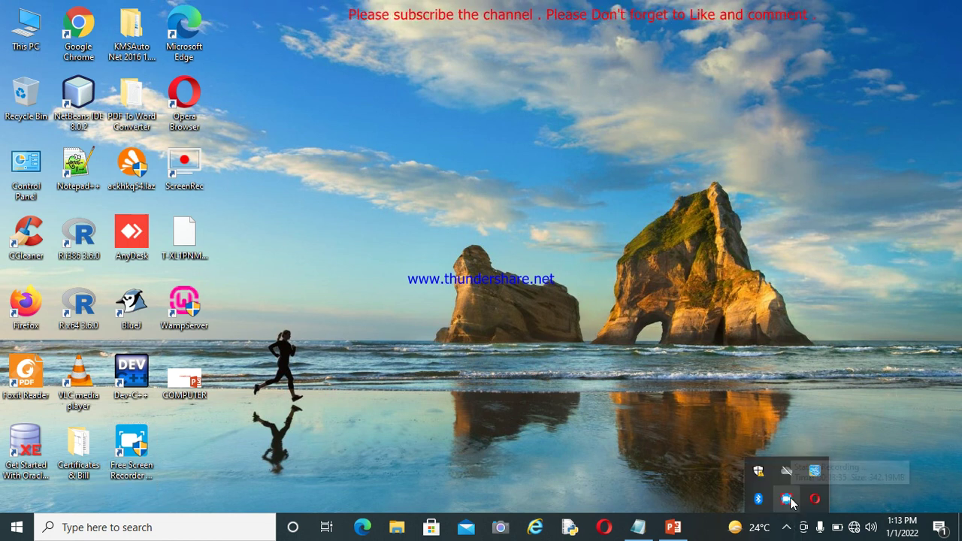